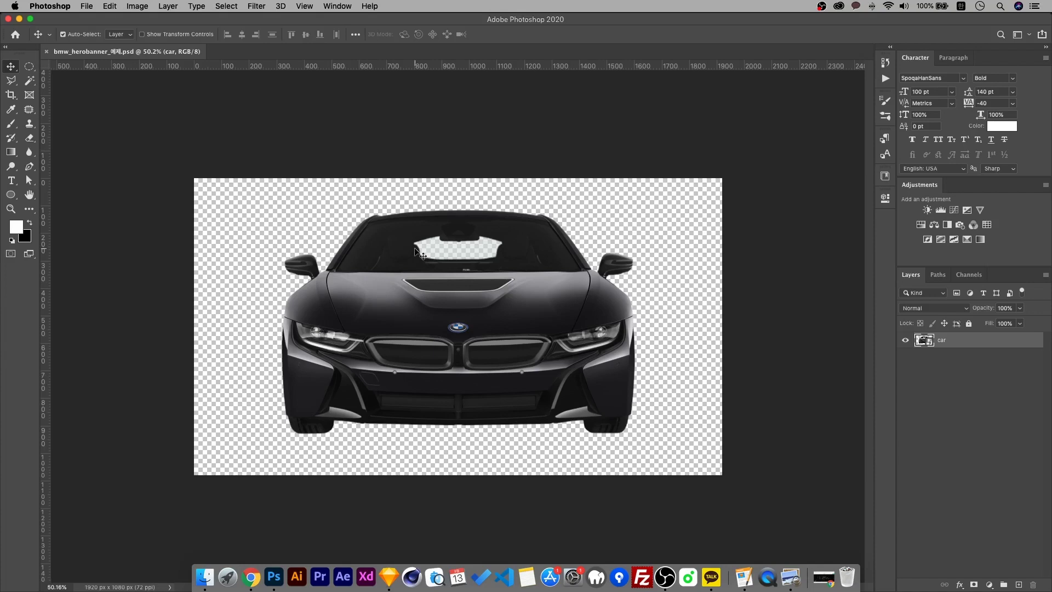
Add a new layer beneath the car layer and fill it with black
mouse_move(511, 370)
left_mouse_down()
mouse_move(515, 357)
mouse_move(510, 370)
left_mouse_up()
left_click(1018, 585)
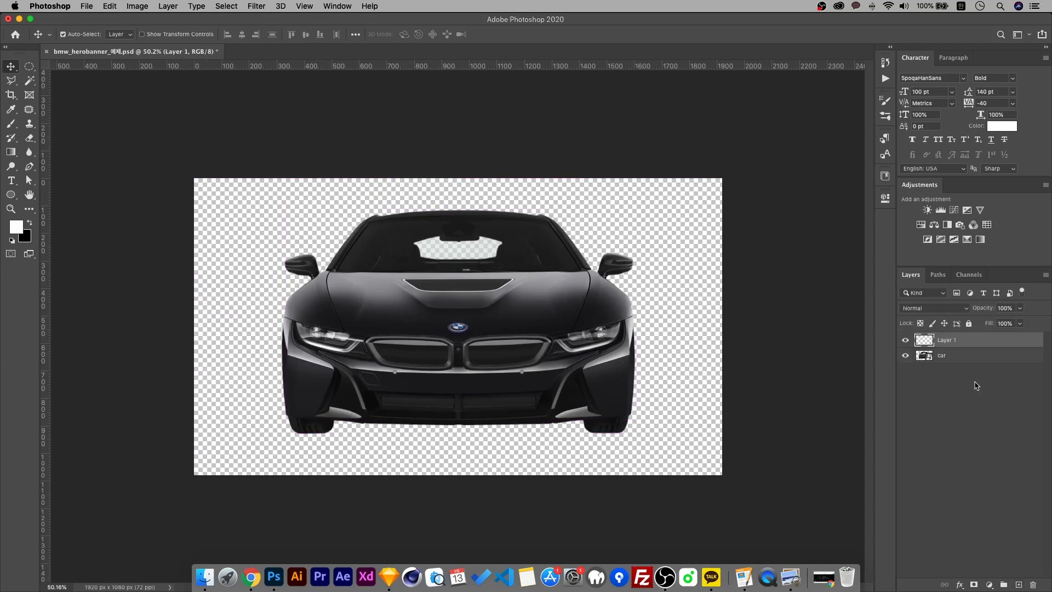
left_click_drag(951, 342, 945, 370)
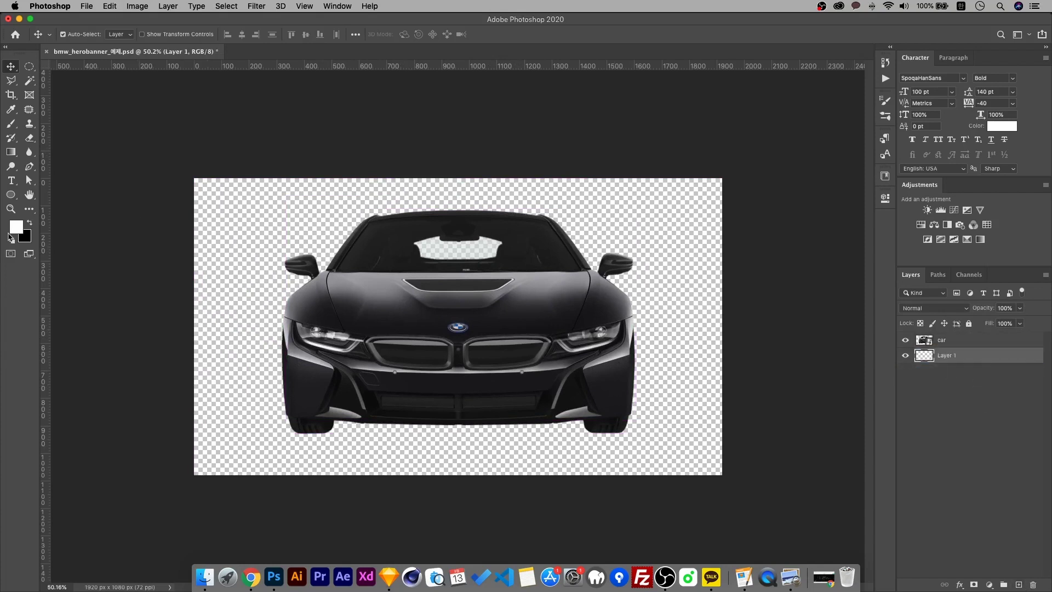
key("super+BackSpace")
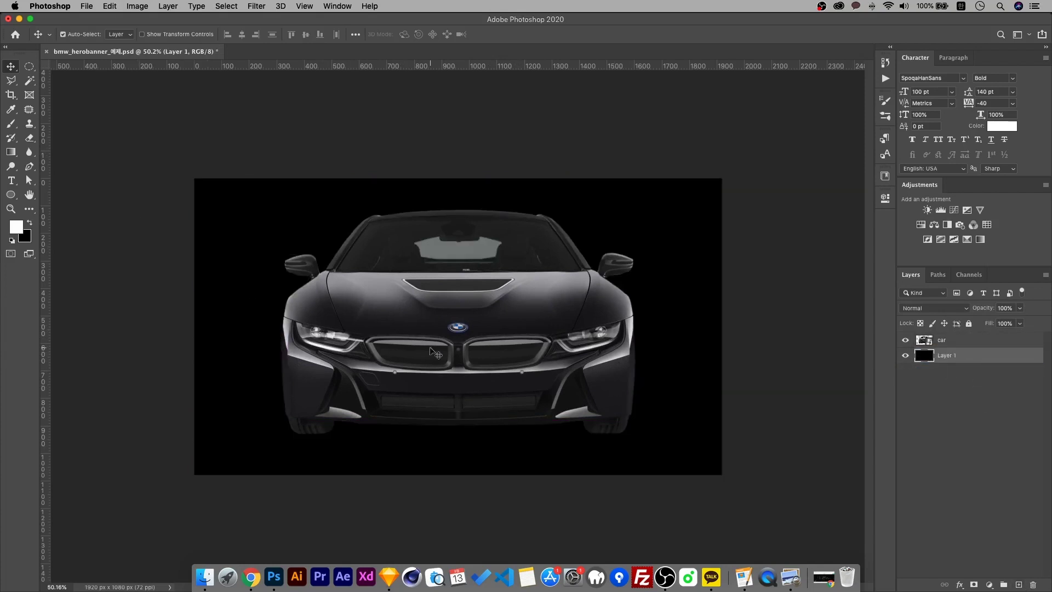
On a new layer above the car, darken the roof, windshield, hood and lower bumper with a 250 px black brush at 10% opacity
left_click(946, 342)
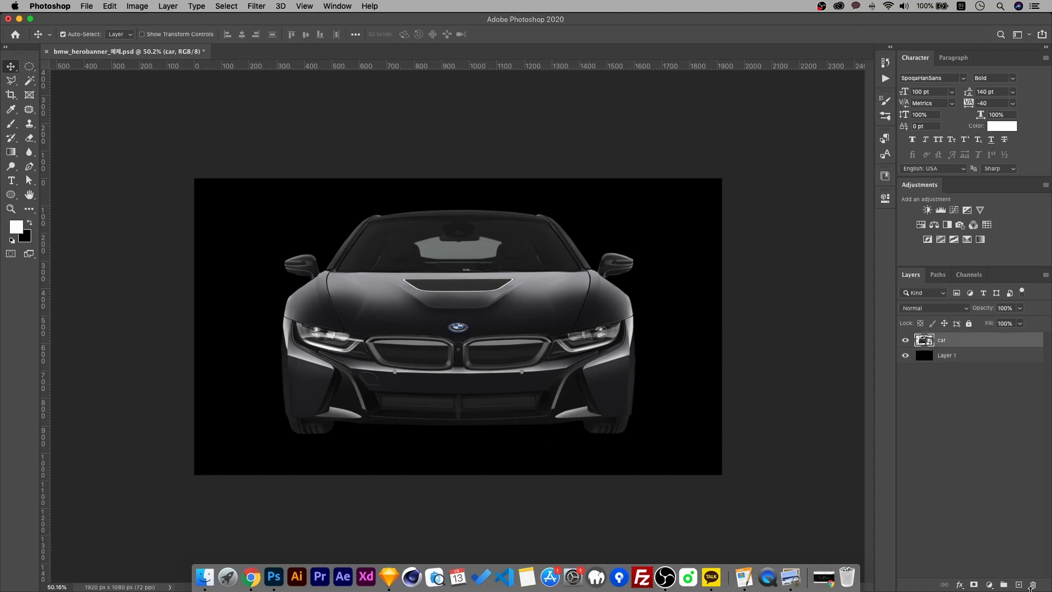
left_click(1020, 585)
left_click(14, 124)
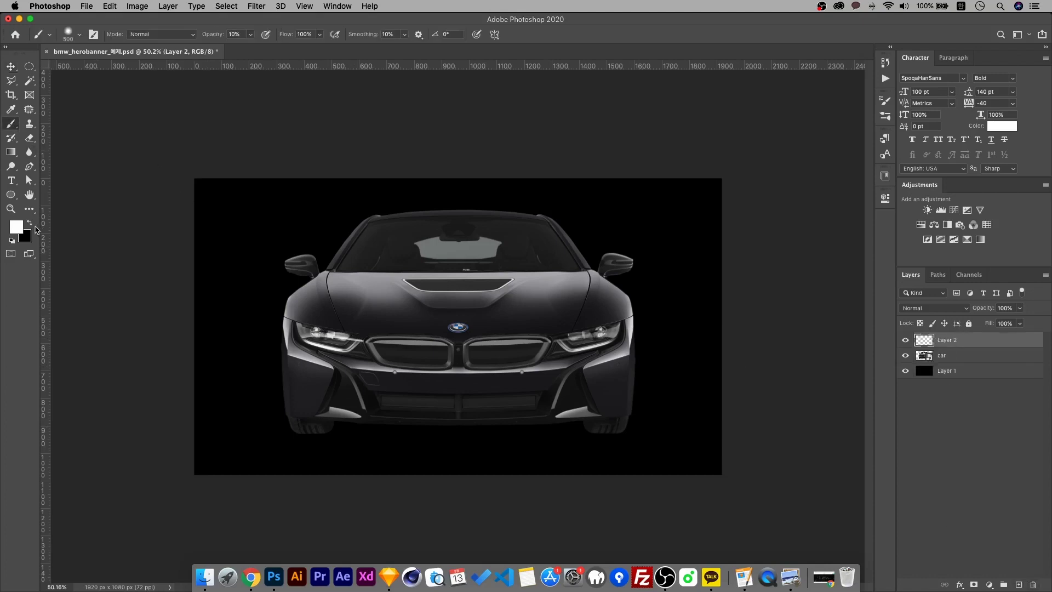
key("bracketleft")
key("bracketleft")
key("bracketleft")
key("bracketleft")
key("super+0")
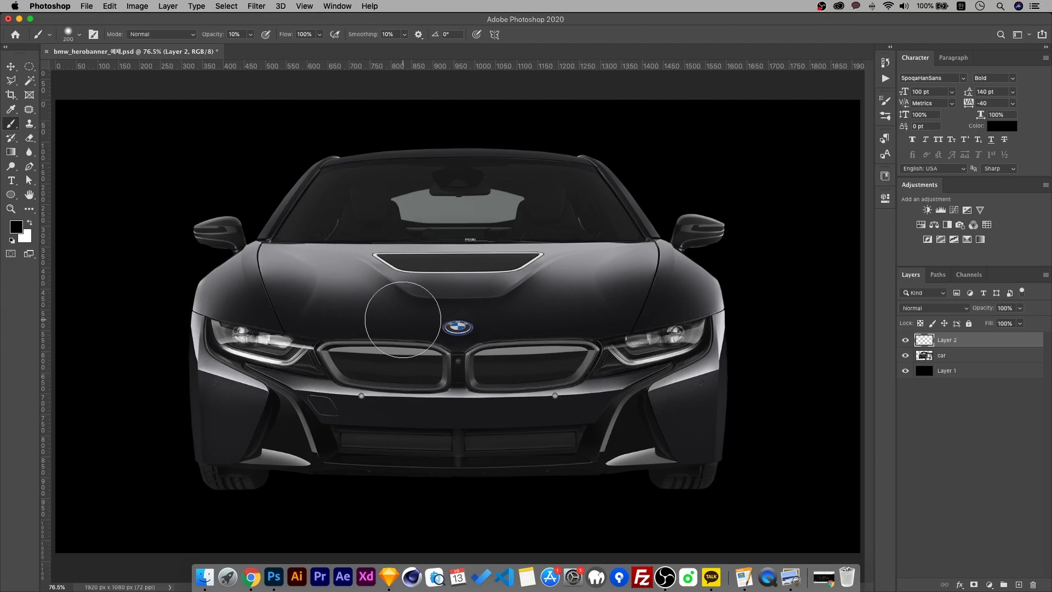
key("bracketright")
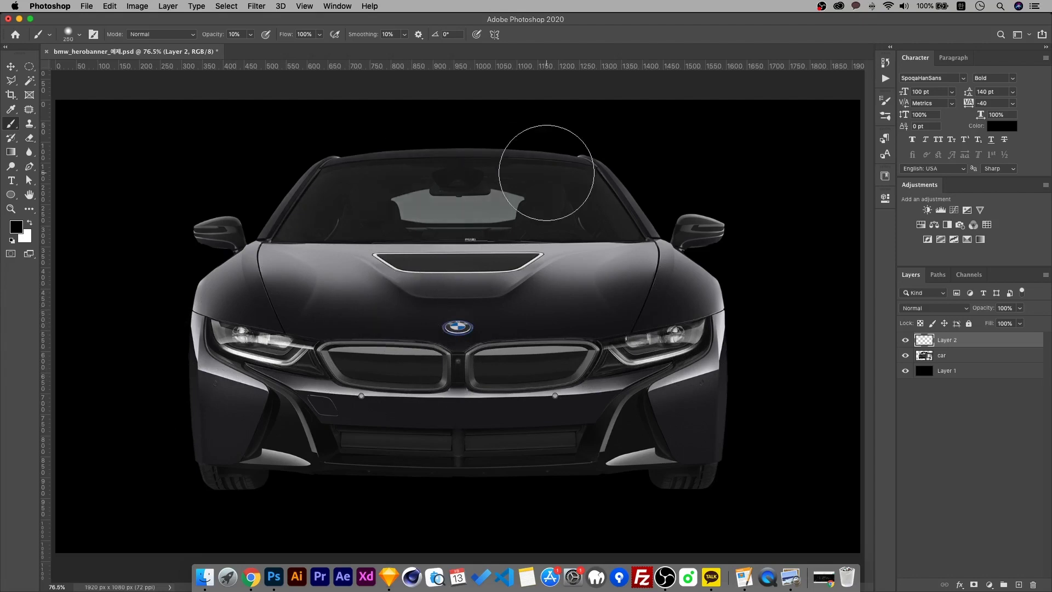
mouse_move(547, 173)
left_mouse_down()
mouse_move(254, 183)
mouse_move(236, 228)
mouse_move(318, 206)
mouse_move(488, 245)
mouse_move(763, 235)
mouse_move(787, 371)
mouse_move(752, 418)
mouse_move(139, 452)
mouse_move(376, 505)
mouse_move(249, 442)
mouse_move(496, 474)
mouse_move(741, 454)
left_mouse_up()
mouse_move(626, 459)
left_mouse_down()
mouse_move(247, 457)
mouse_move(673, 443)
mouse_move(375, 496)
mouse_move(733, 455)
mouse_move(721, 425)
mouse_move(772, 373)
mouse_move(755, 411)
mouse_move(765, 356)
mouse_move(733, 247)
mouse_move(634, 228)
mouse_move(227, 254)
mouse_move(611, 246)
mouse_move(95, 244)
mouse_move(612, 233)
mouse_move(255, 263)
mouse_move(601, 265)
mouse_move(271, 262)
mouse_move(129, 295)
mouse_move(184, 268)
mouse_move(167, 256)
mouse_move(149, 290)
mouse_move(380, 289)
mouse_move(351, 295)
mouse_move(377, 276)
mouse_move(544, 277)
mouse_move(538, 264)
mouse_move(409, 276)
mouse_move(322, 265)
mouse_move(452, 258)
mouse_move(178, 233)
mouse_move(275, 239)
mouse_move(198, 247)
mouse_move(224, 236)
mouse_move(165, 297)
mouse_move(194, 232)
mouse_move(149, 276)
mouse_move(178, 271)
mouse_move(157, 284)
mouse_move(115, 360)
mouse_move(204, 231)
mouse_move(152, 326)
mouse_move(189, 283)
mouse_move(162, 278)
mouse_move(126, 374)
mouse_move(145, 416)
mouse_move(196, 472)
mouse_move(162, 418)
mouse_move(448, 475)
mouse_move(702, 490)
mouse_move(735, 476)
mouse_move(771, 427)
mouse_move(464, 517)
mouse_move(489, 484)
mouse_move(742, 460)
mouse_move(774, 388)
mouse_move(738, 443)
mouse_move(658, 129)
mouse_move(618, 192)
mouse_move(638, 196)
mouse_move(808, 333)
mouse_move(776, 322)
mouse_move(781, 330)
mouse_move(723, 222)
mouse_move(513, 204)
mouse_move(704, 215)
mouse_move(378, 231)
mouse_move(658, 244)
mouse_move(515, 248)
mouse_move(430, 236)
mouse_move(680, 244)
mouse_move(648, 219)
mouse_move(721, 254)
mouse_move(287, 293)
mouse_move(702, 402)
mouse_move(545, 254)
mouse_move(370, 195)
mouse_move(442, 225)
left_mouse_up()
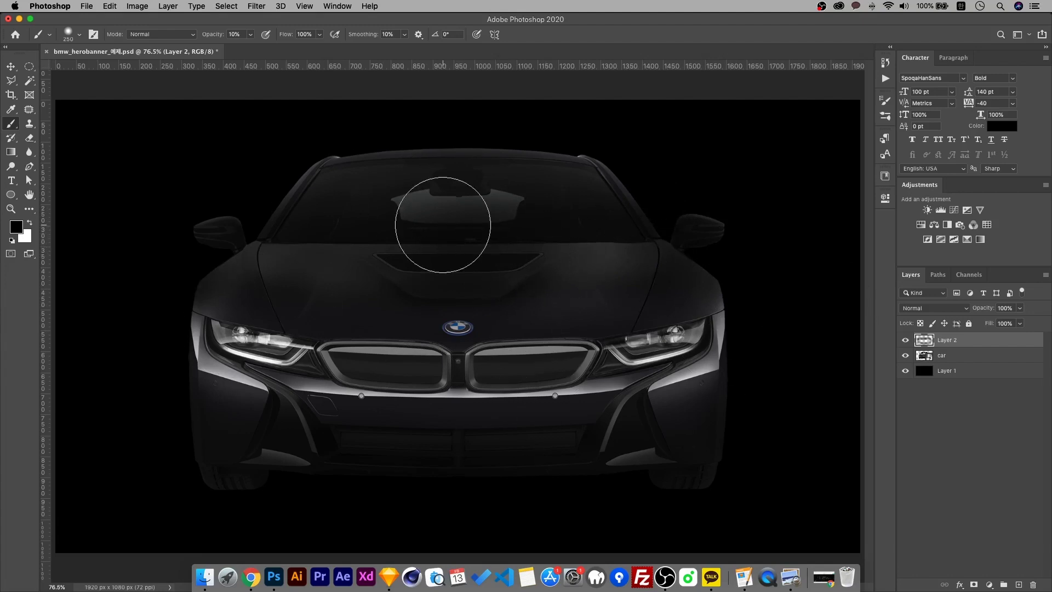
Paint black at 70% brush opacity over the roof, windshield, hood, outer sides and lower bumper, undoing the stroke that covers the emblem
key("7")
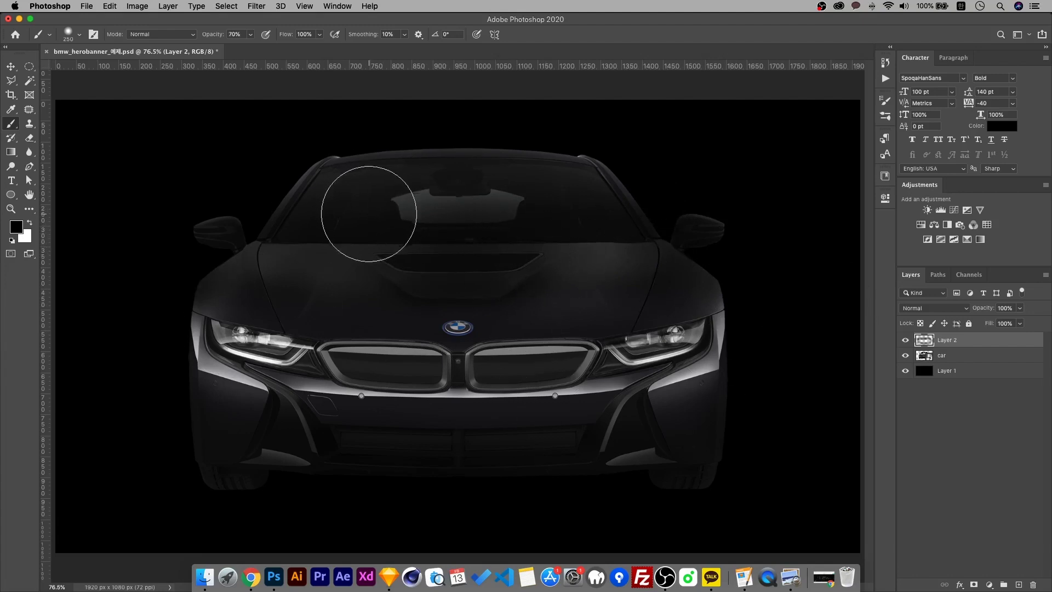
mouse_move(253, 166)
left_mouse_down()
mouse_move(285, 148)
mouse_move(160, 254)
mouse_move(276, 164)
mouse_move(630, 146)
mouse_move(314, 176)
mouse_move(336, 207)
mouse_move(682, 236)
mouse_move(364, 230)
mouse_move(437, 219)
mouse_move(696, 221)
mouse_move(576, 251)
mouse_move(761, 242)
mouse_move(768, 254)
left_mouse_up()
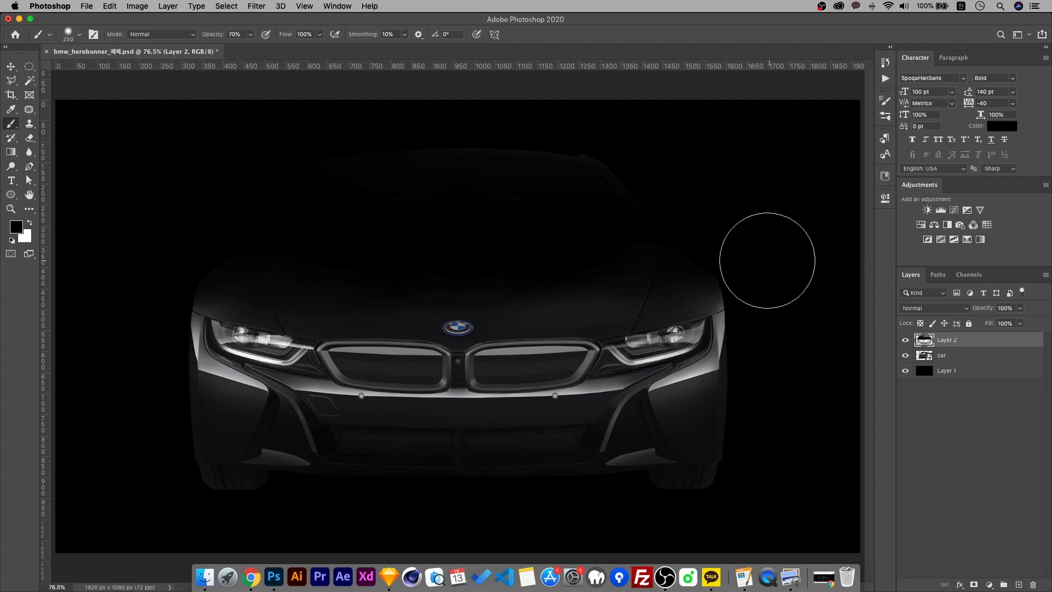
mouse_move(178, 253)
left_mouse_down()
mouse_move(172, 496)
mouse_move(195, 498)
left_mouse_up()
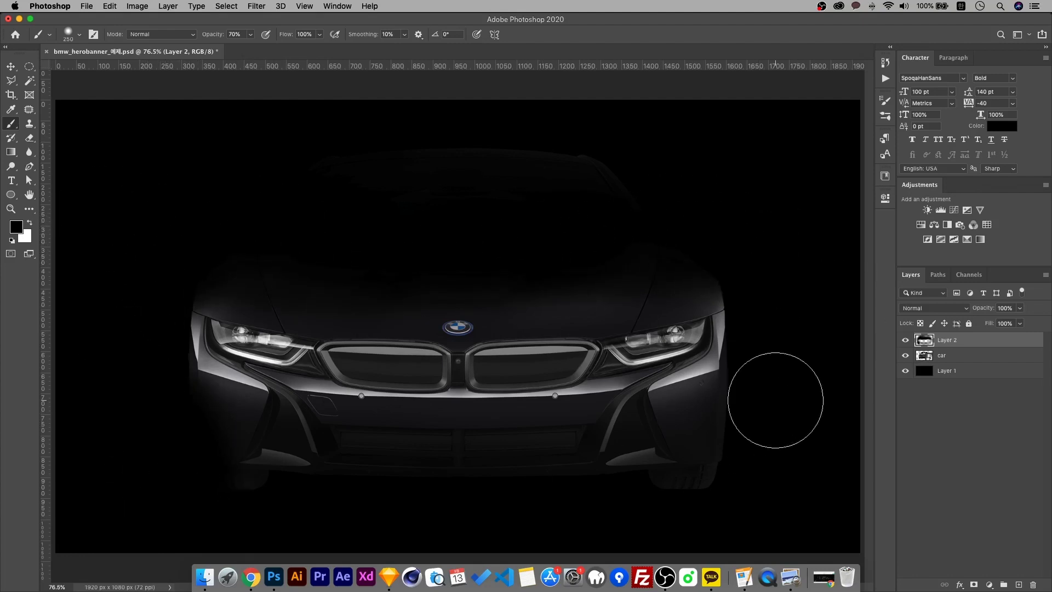
mouse_move(763, 431)
left_mouse_down()
mouse_move(717, 496)
mouse_move(395, 511)
mouse_move(507, 469)
mouse_move(336, 482)
mouse_move(368, 446)
mouse_move(534, 451)
mouse_move(502, 465)
mouse_move(508, 442)
mouse_move(369, 242)
mouse_move(740, 220)
left_mouse_up()
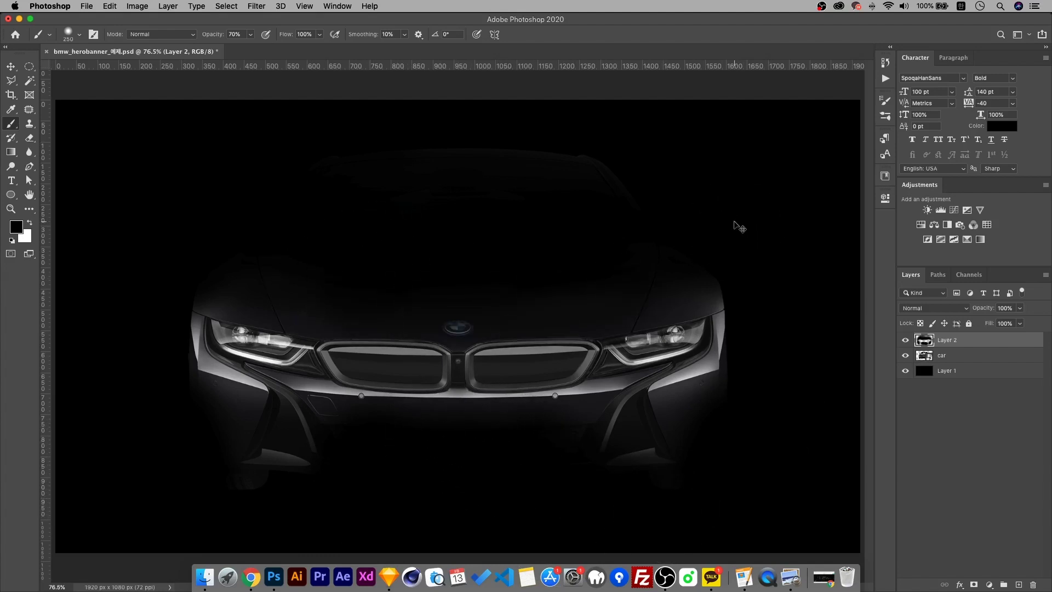
key("super+z")
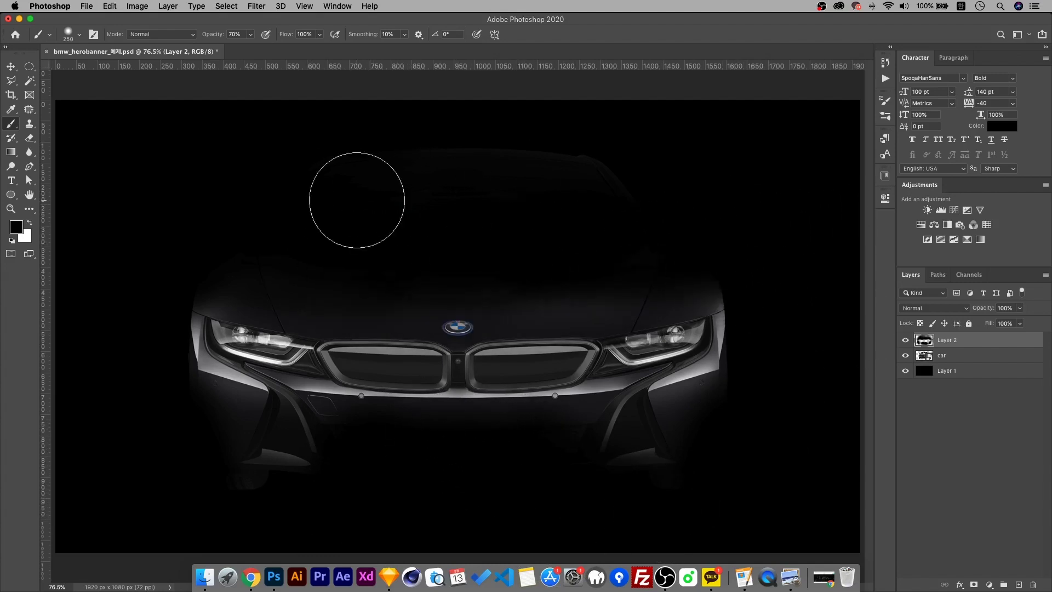
Paint out the faint wheel below the bumper on the car's left-hand side in the image with a 125 px black brush
left_click(11, 66)
scroll(376, 218, "down", 3)
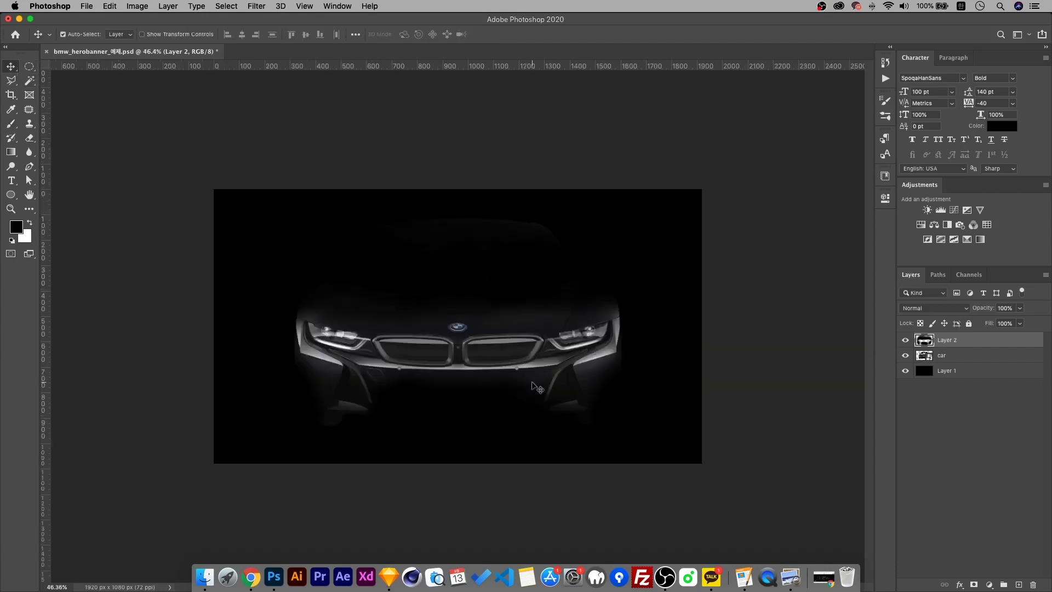
scroll(435, 439, "up", 3)
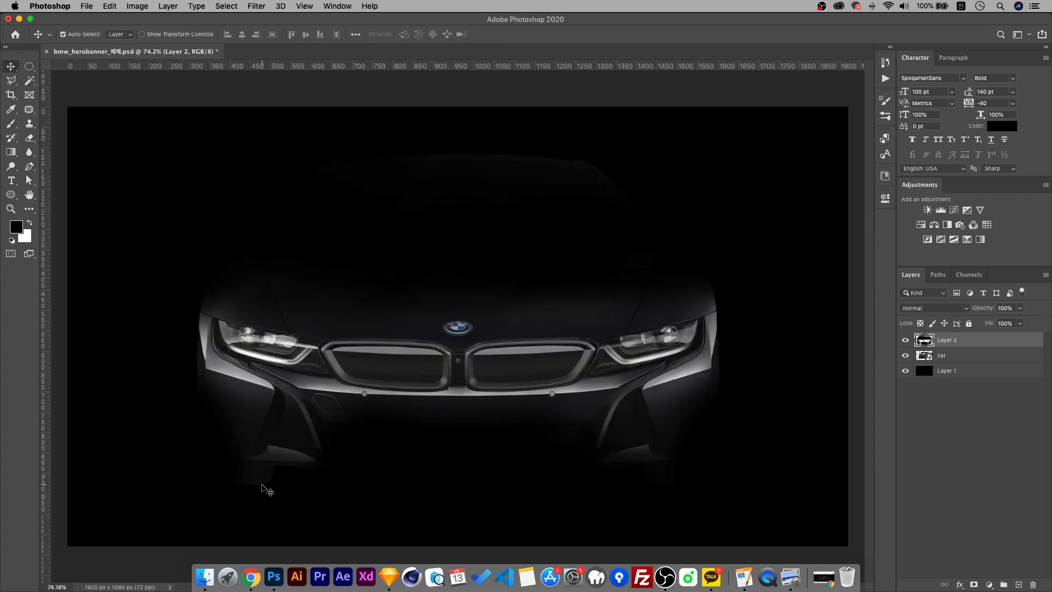
left_click(11, 124)
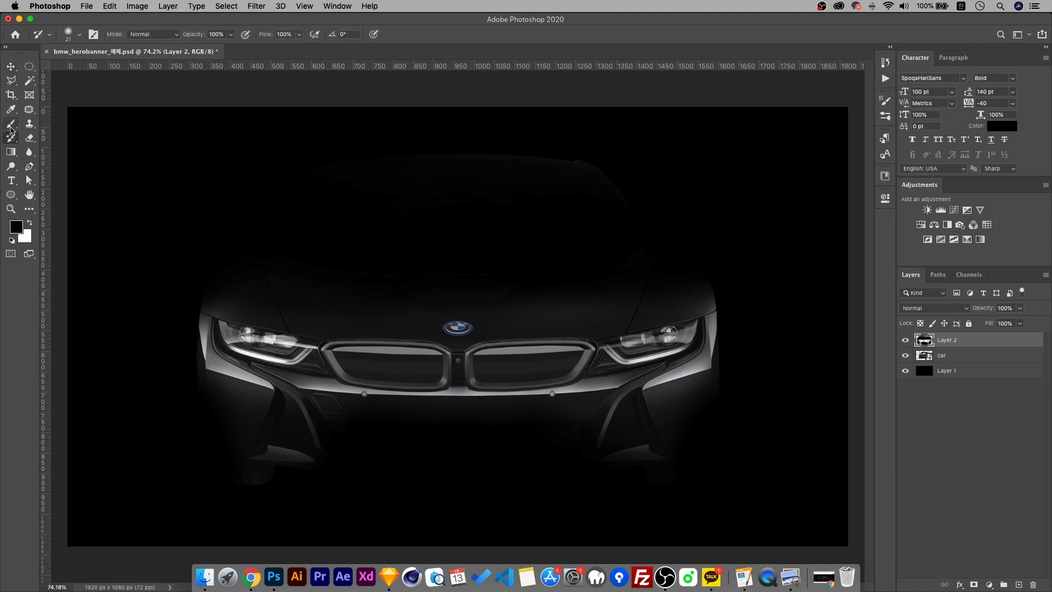
scroll(235, 499, "up", 5)
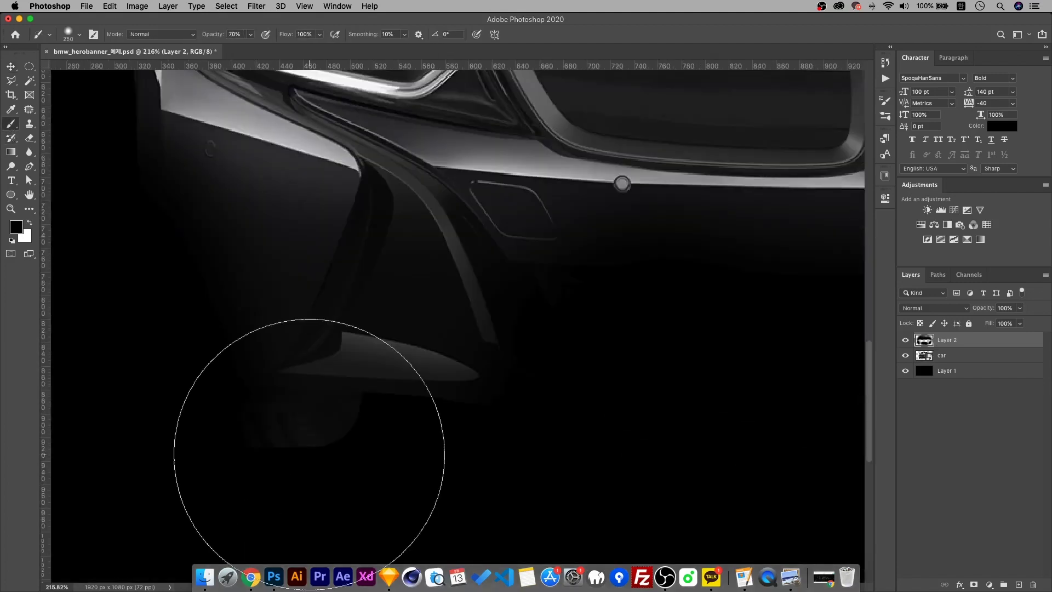
key("bracketleft")
key("bracketleft")
key("bracketleft")
key("bracketleft")
mouse_move(312, 448)
left_mouse_down()
mouse_move(171, 418)
mouse_move(138, 434)
mouse_move(231, 435)
left_mouse_up()
scroll(536, 472, "down", 3)
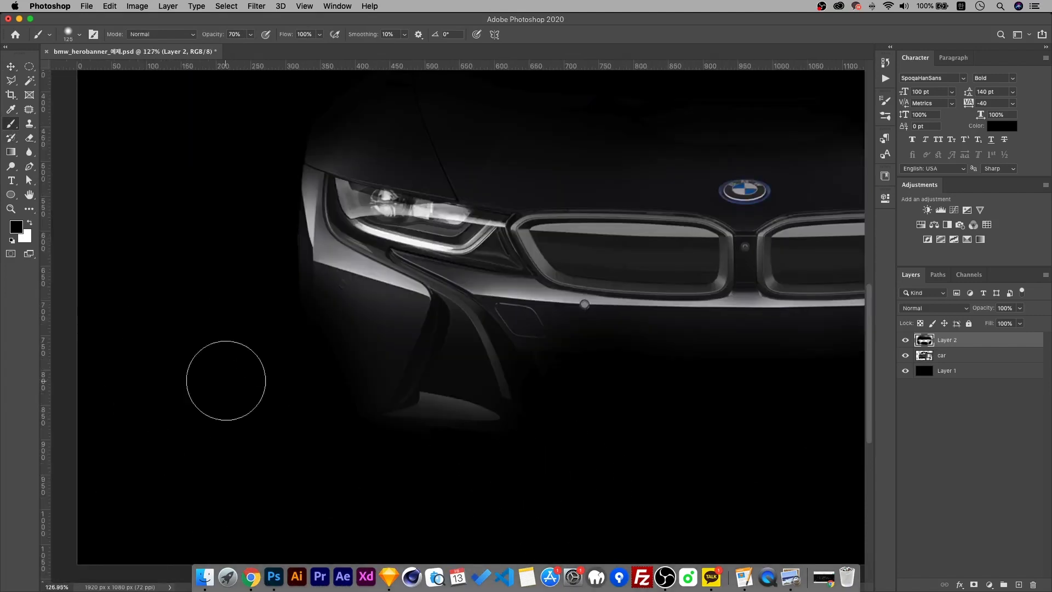
scroll(329, 368, "down", 2)
scroll(792, 421, "up", 3)
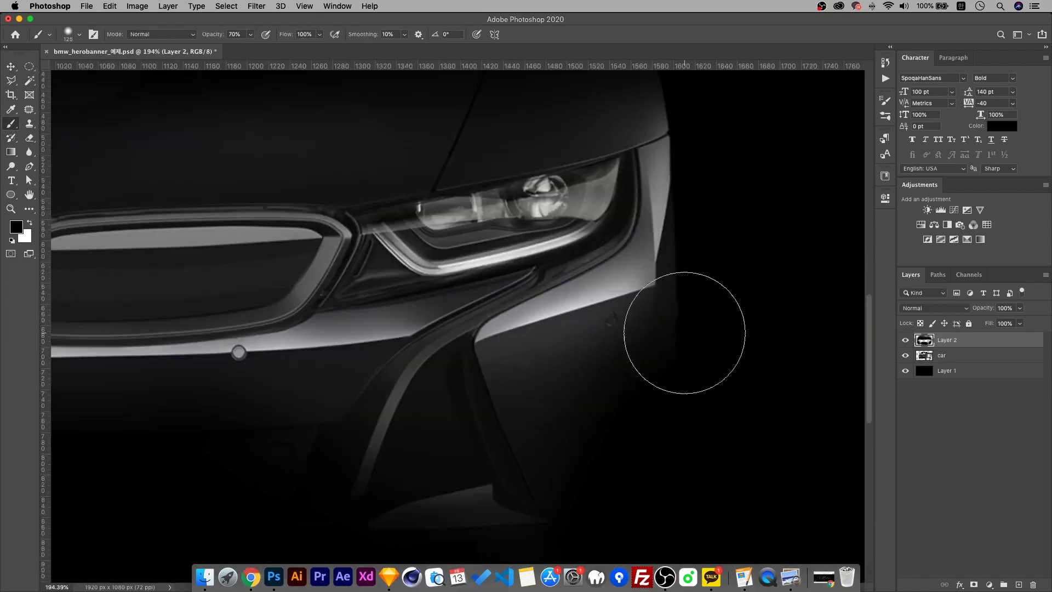
scroll(642, 404, "down", 2)
Add a Levels adjustment above the car layer, set its black input level to 18, and clip it to the car
left_click(15, 66)
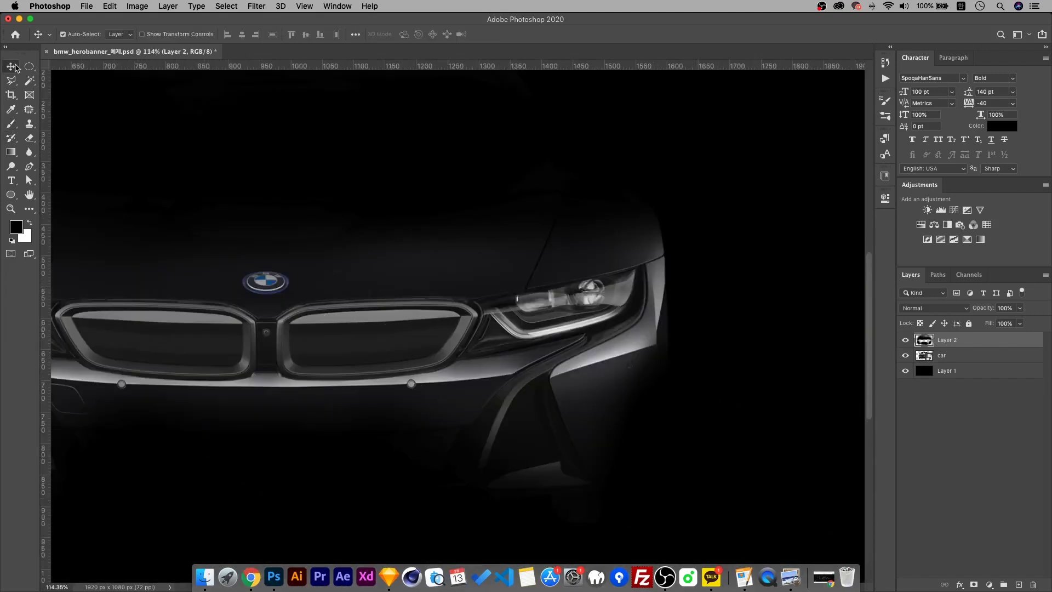
left_click(950, 361)
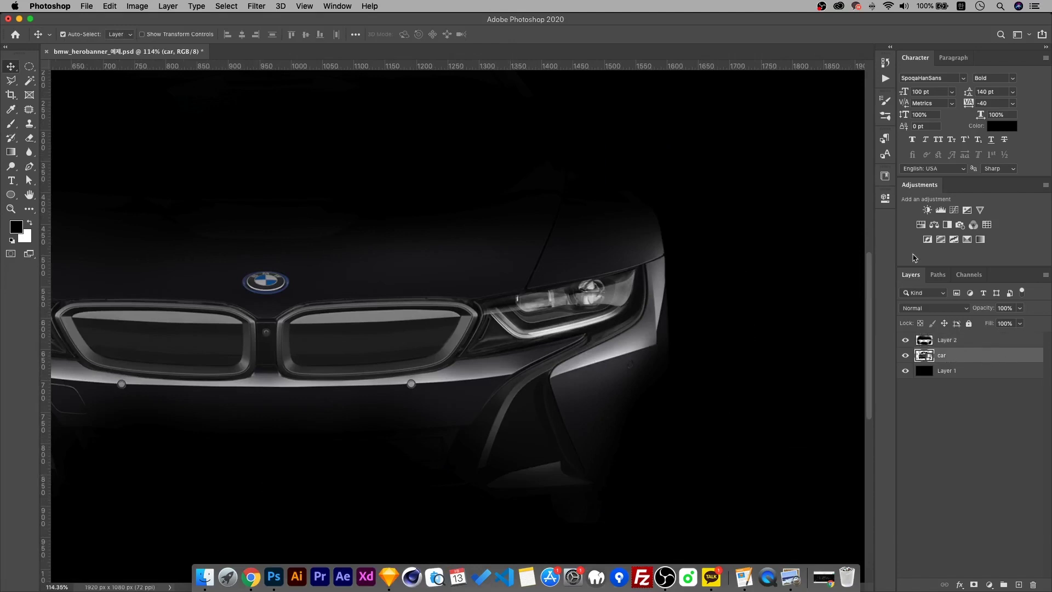
left_click(942, 211)
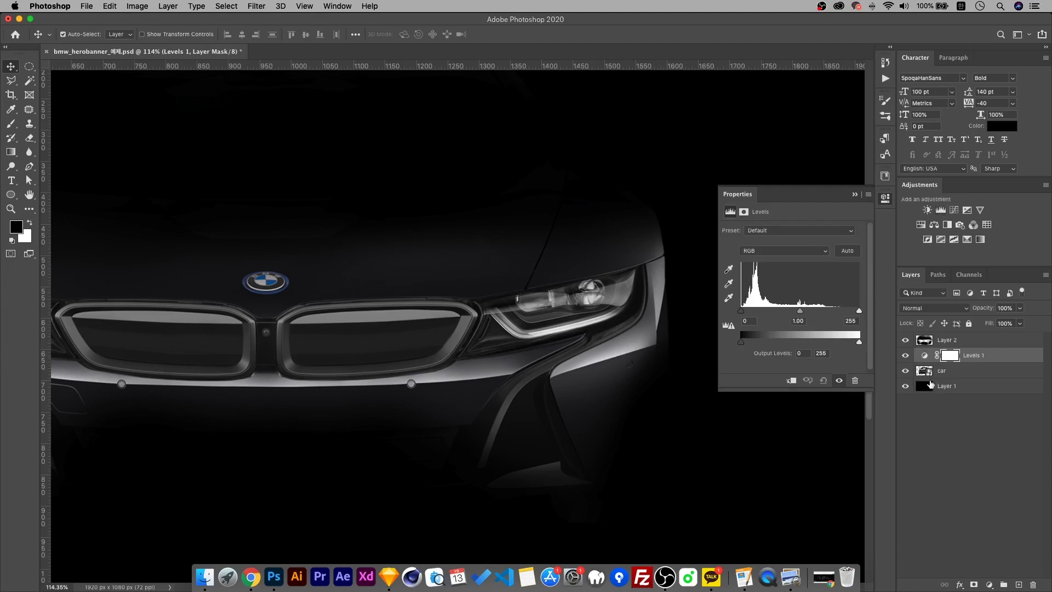
left_click_drag(743, 312, 748, 313)
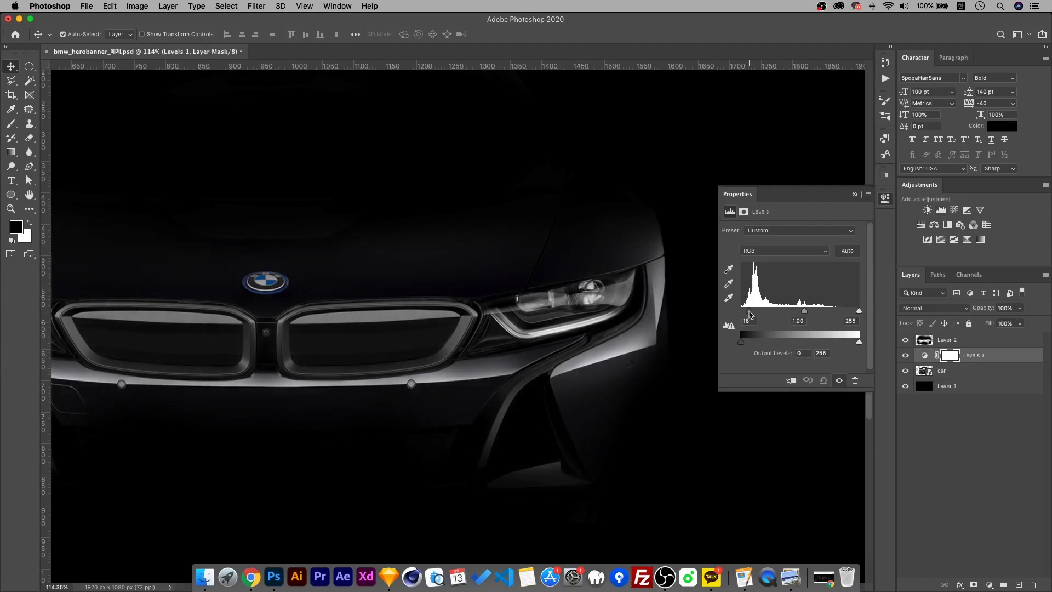
left_click(963, 364, "alt")
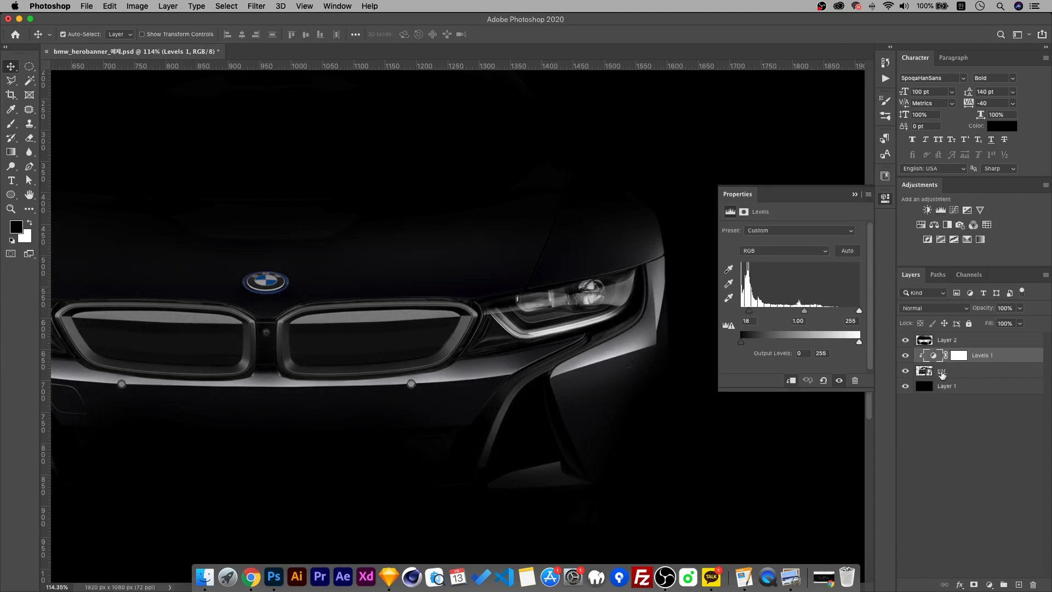
Set the Levels input values to 12 for shadows, 0.92 for midtones and 244 for highlights
key("super+minus")
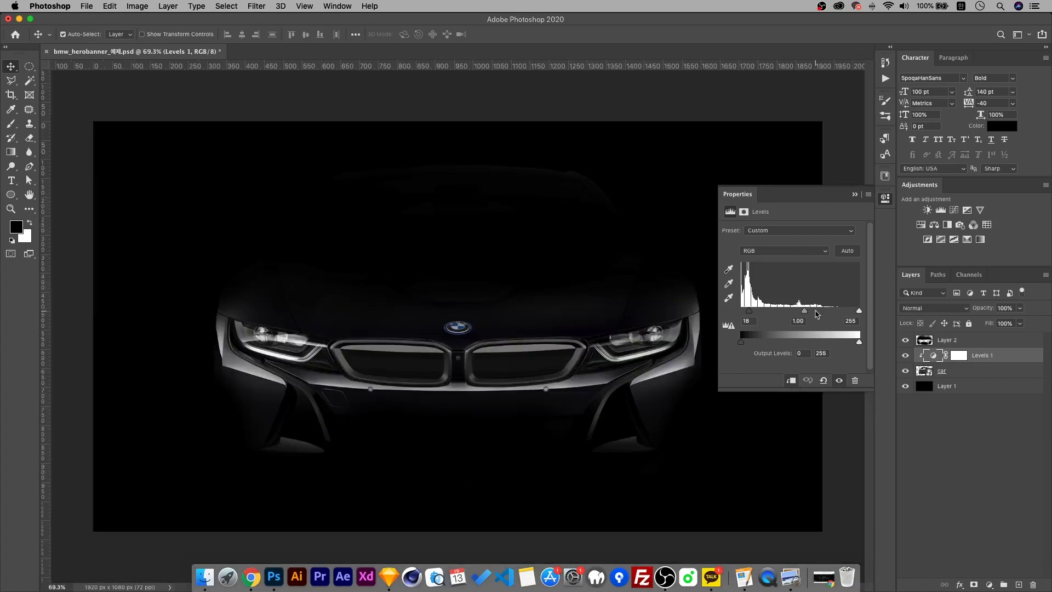
mouse_move(751, 318)
left_mouse_down()
mouse_move(767, 315)
mouse_move(740, 316)
left_mouse_up()
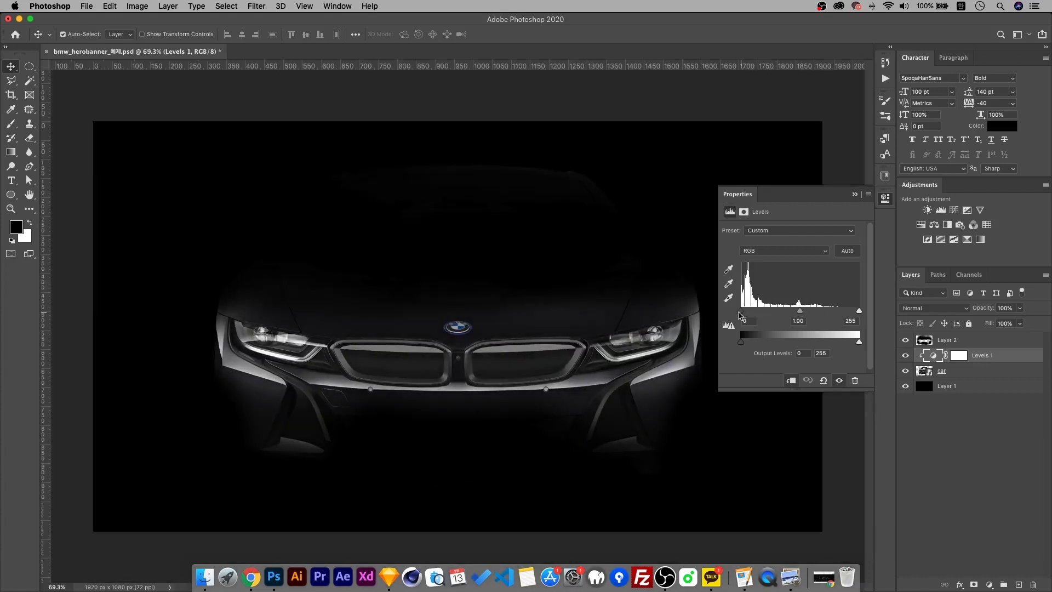
left_click_drag(860, 314, 808, 314)
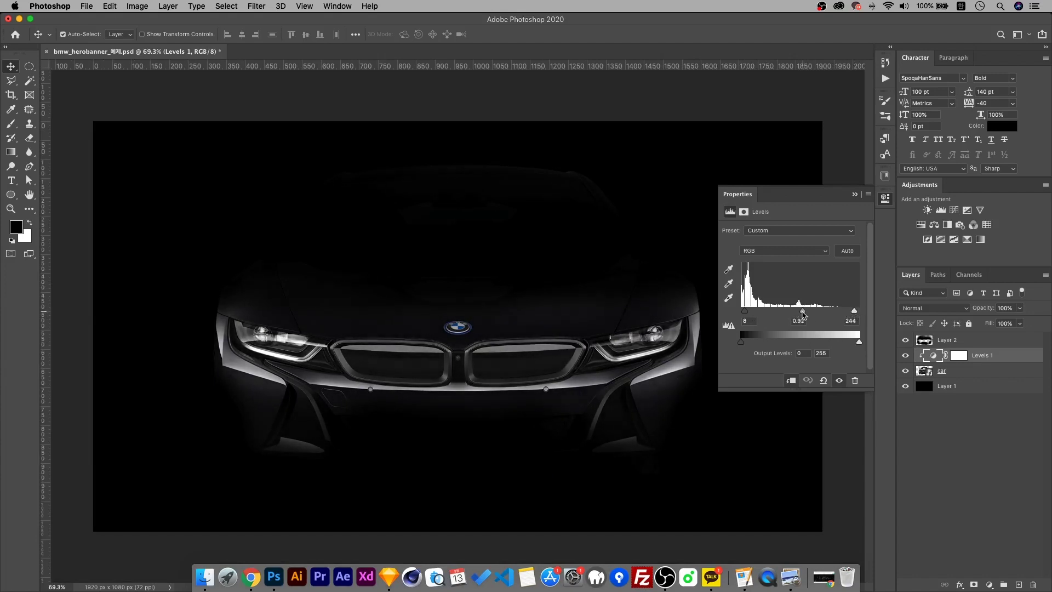
left_click_drag(801, 315, 803, 317)
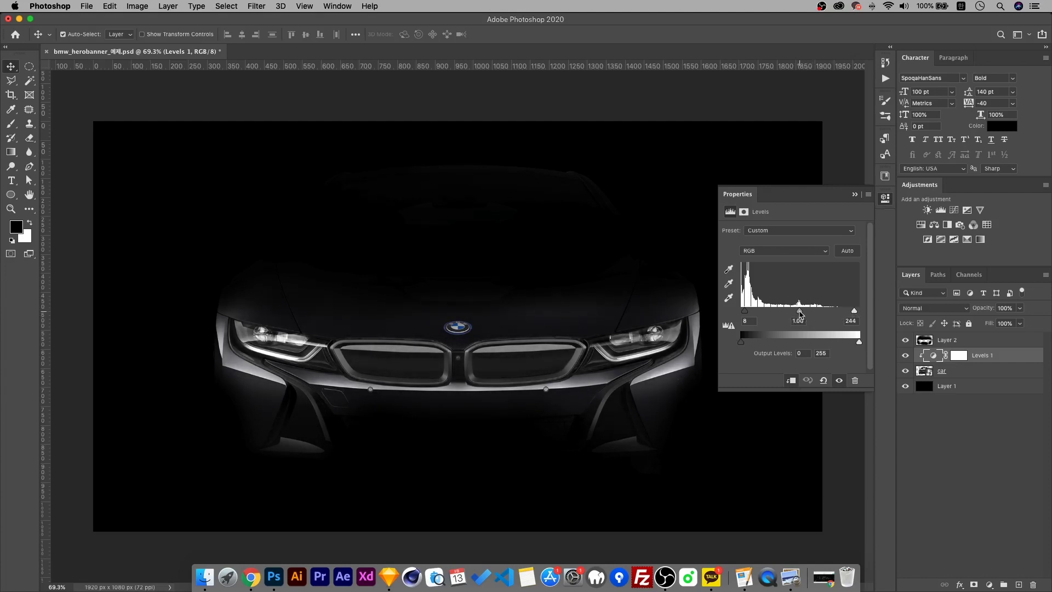
left_click_drag(798, 311, 801, 314)
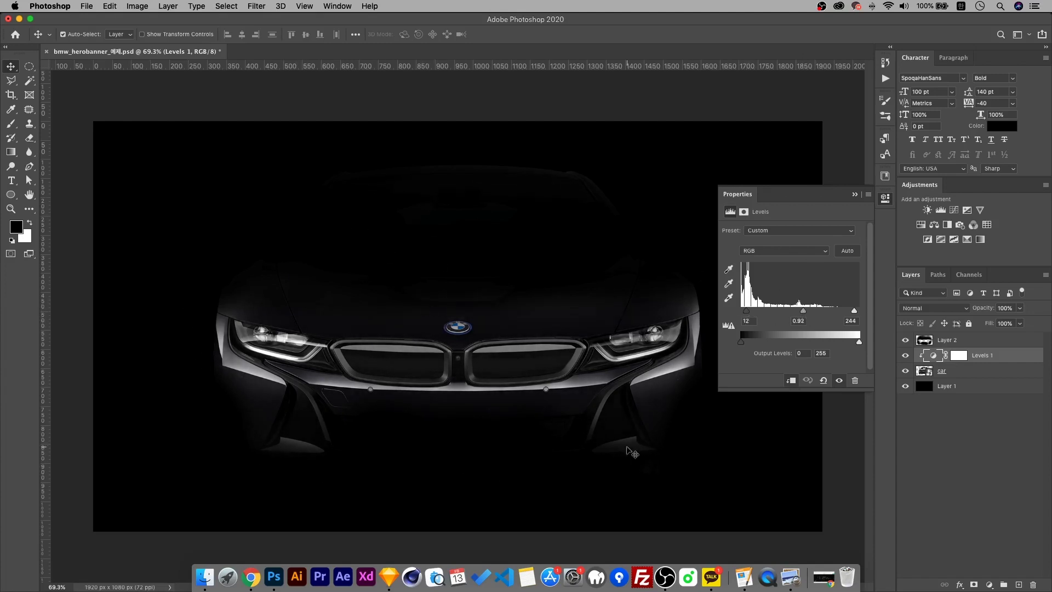
left_click(893, 214)
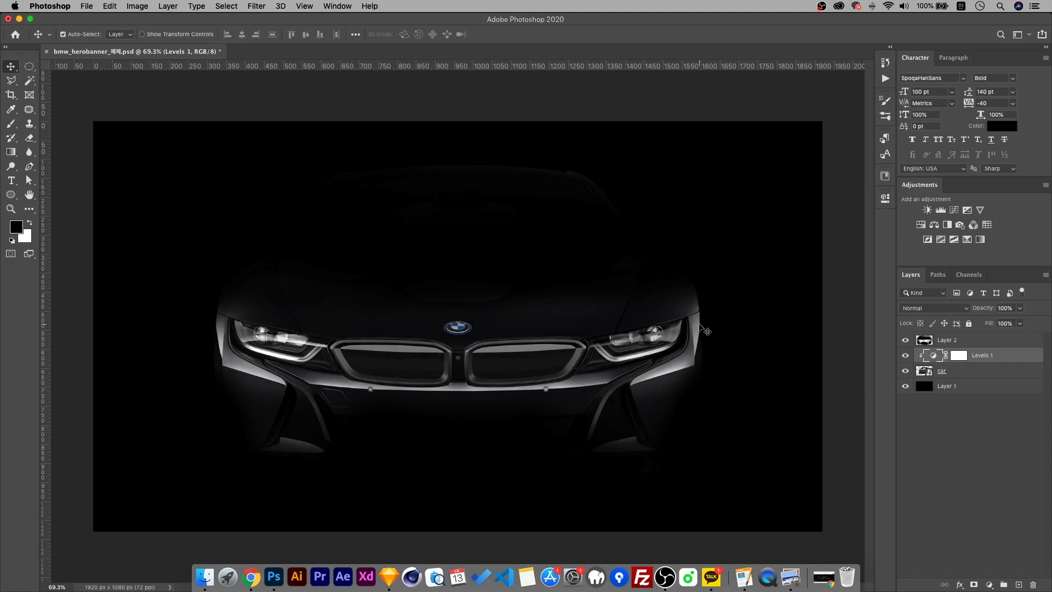
Add an empty layer above the Levels adjustment for the highlights around the headlights
scroll(718, 385, "up", 6)
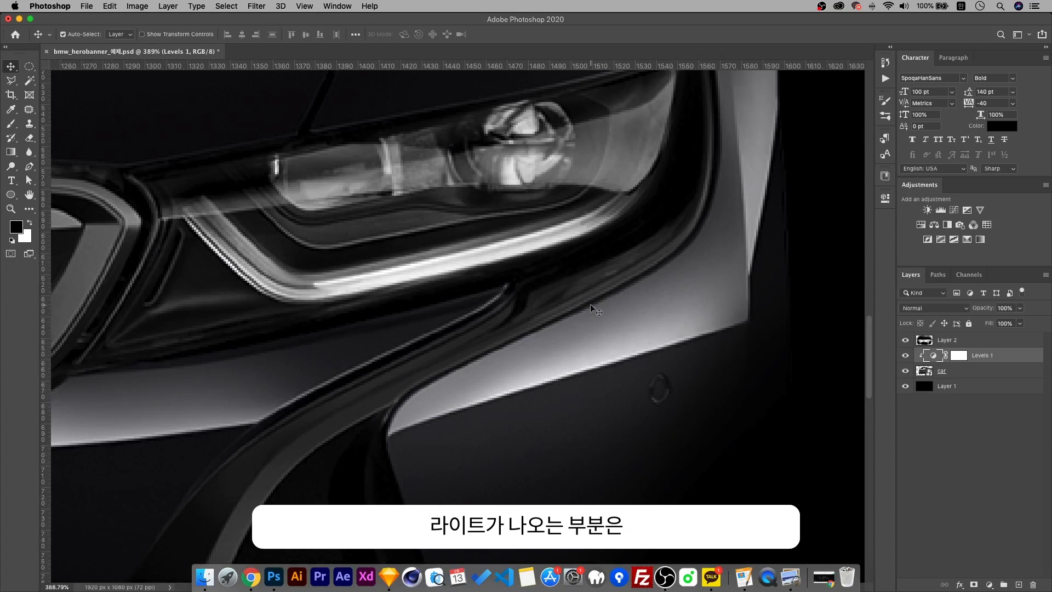
scroll(611, 304, "down", 3)
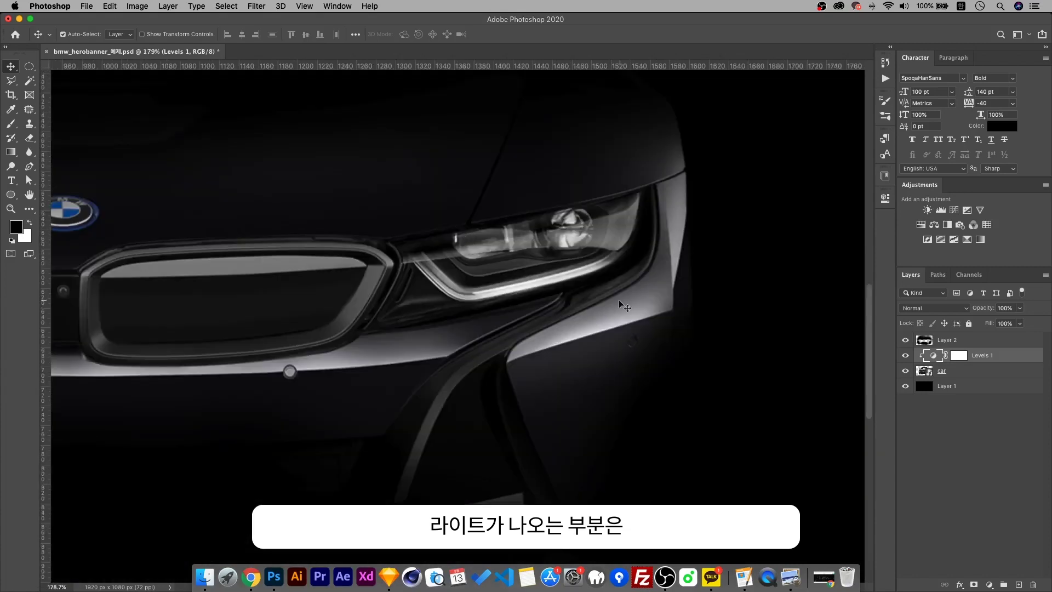
scroll(522, 332, "down", 2)
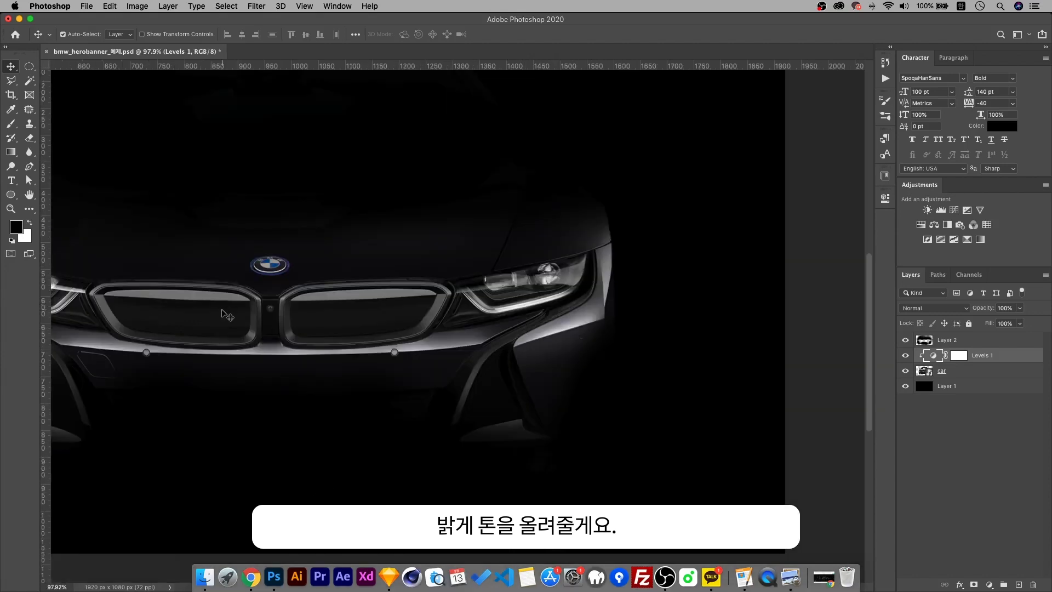
scroll(223, 313, "left", 10)
scroll(405, 308, "up", 2)
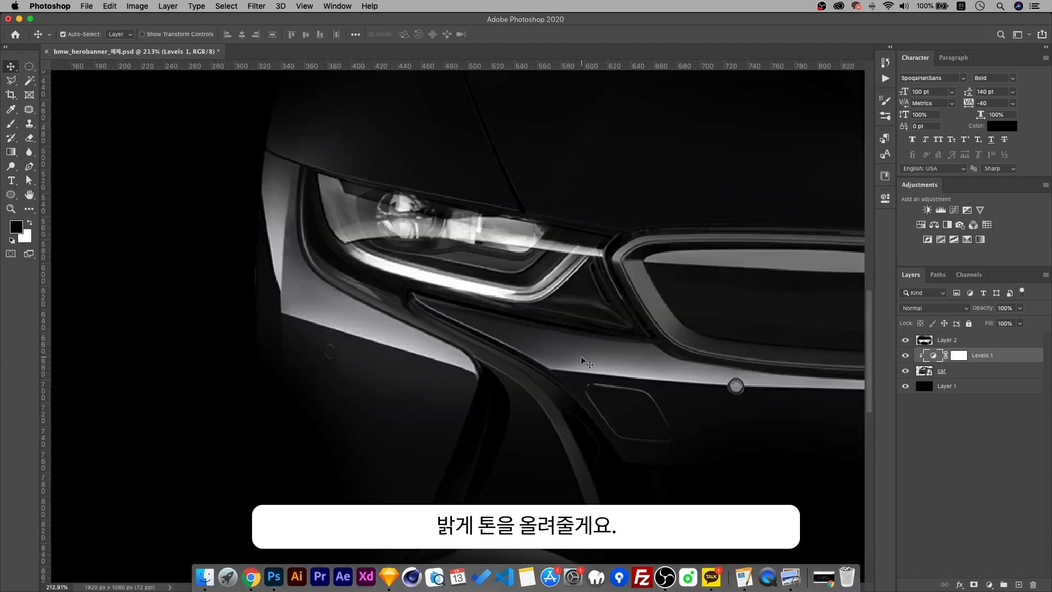
left_click(1017, 585)
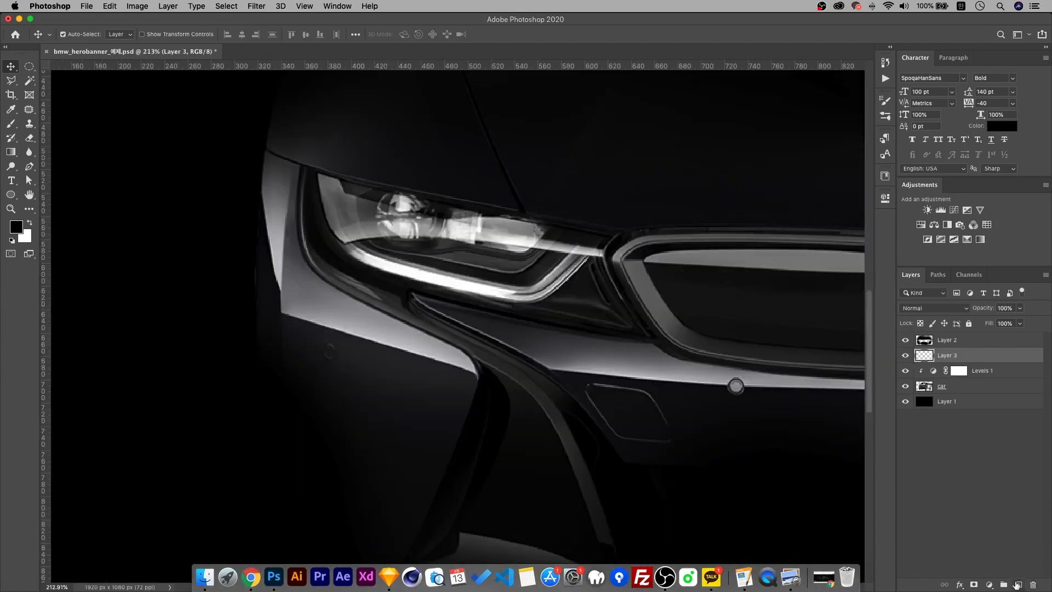
Trace the bright body panel below the headlight on the image's left side as a Pen path, convert it to a selection and mask Layer 3 with it
left_click(29, 166)
left_click(79, 34)
left_click(76, 45)
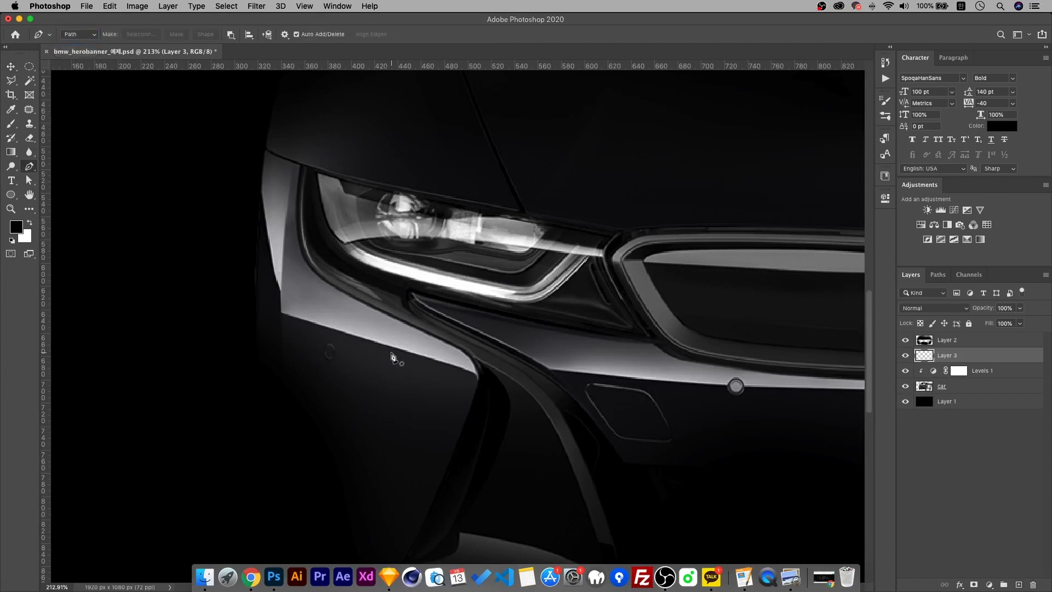
scroll(394, 359, "up", 3)
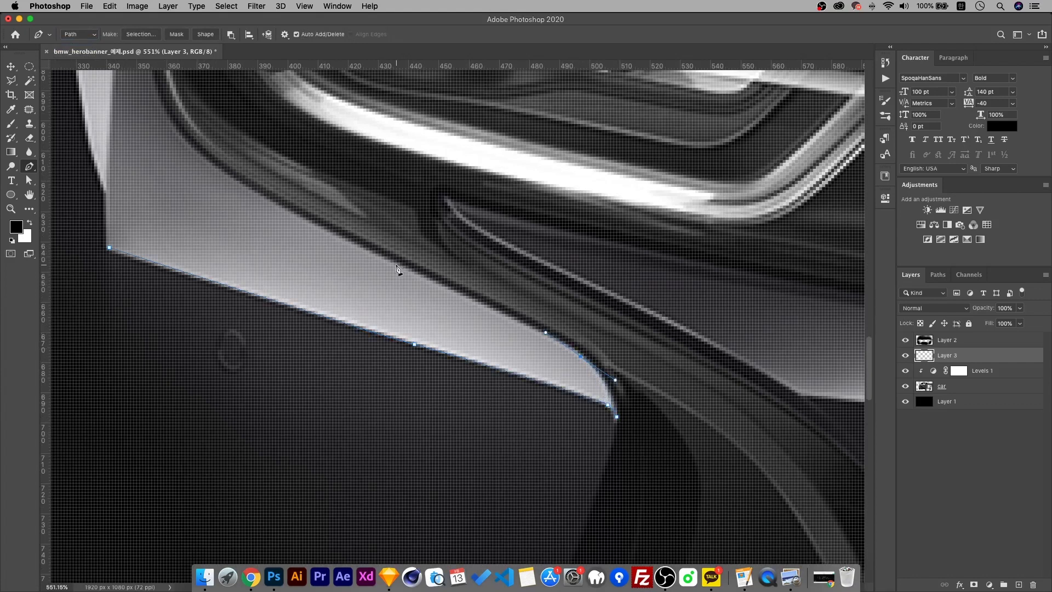
left_click(306, 222)
left_click_drag(132, 99, 148, 212)
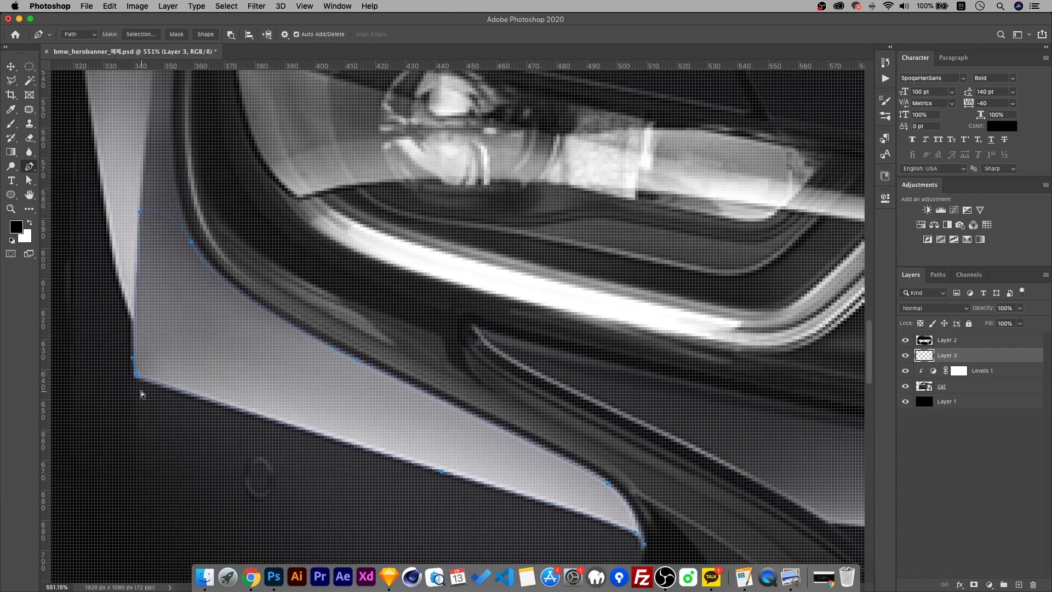
key("super+Return")
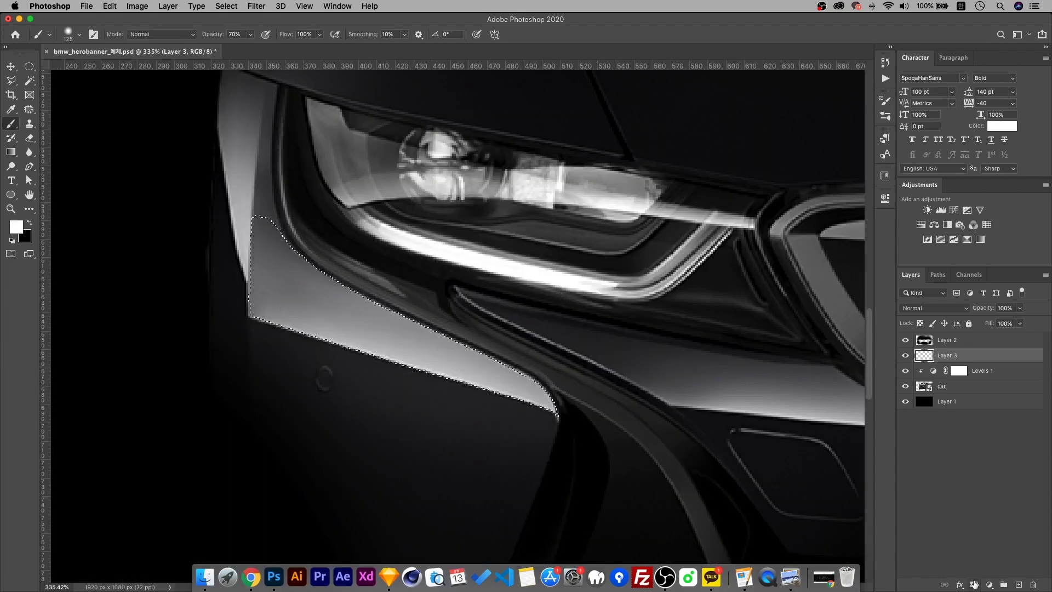
left_click(975, 583)
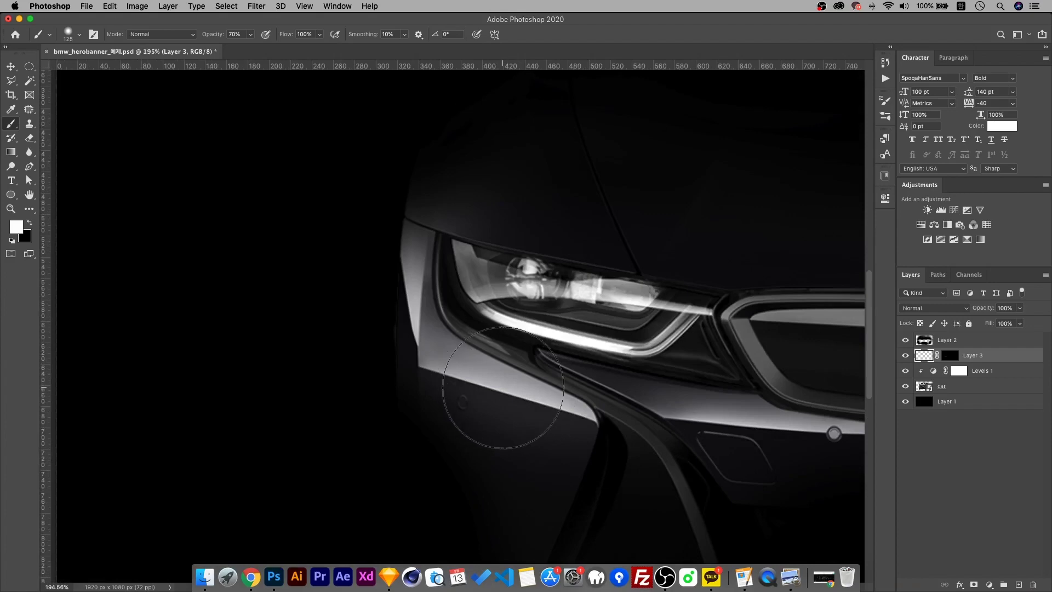
Brighten the masked panel below the headlight with a soft white 35 px brush at 20% opacity
scroll(552, 423, "up", 5, "alt")
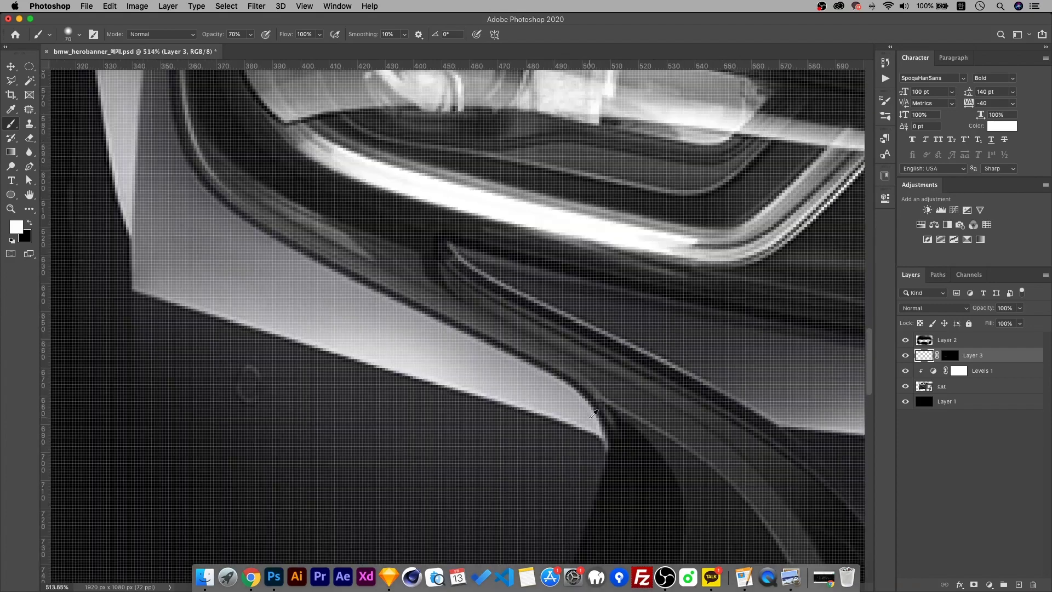
scroll(391, 427, "down", 3, "alt")
key("2")
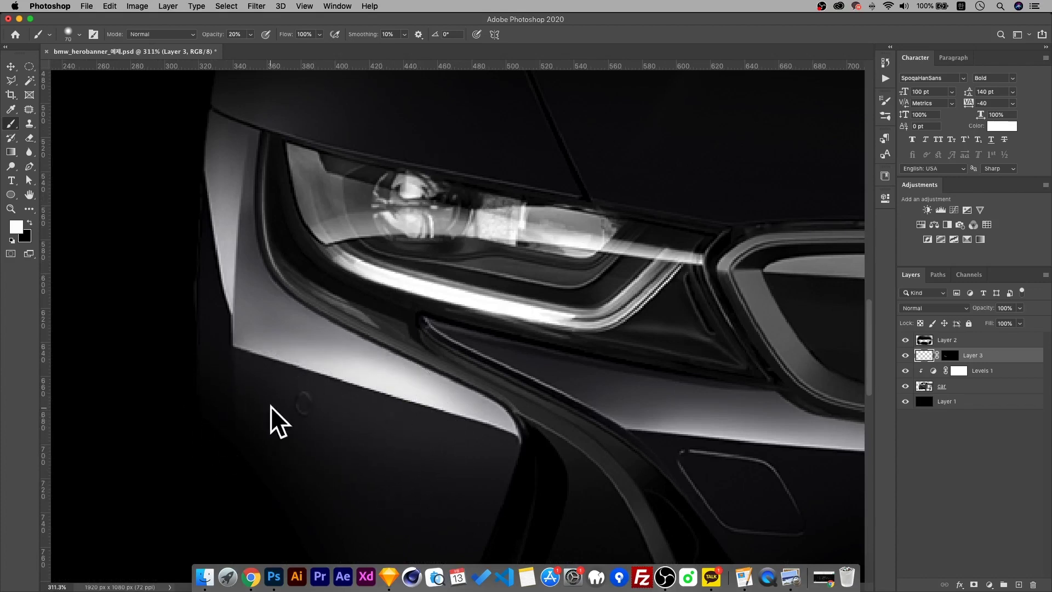
key("bracketleft")
key("bracketleft")
key("bracketleft")
key("bracketleft")
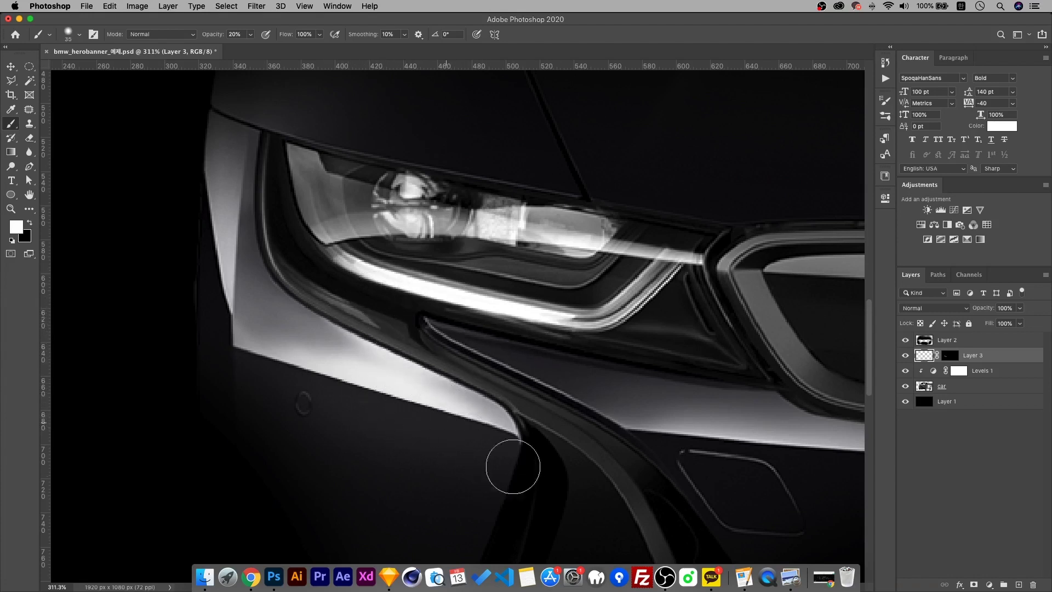
scroll(486, 369, "down", 5)
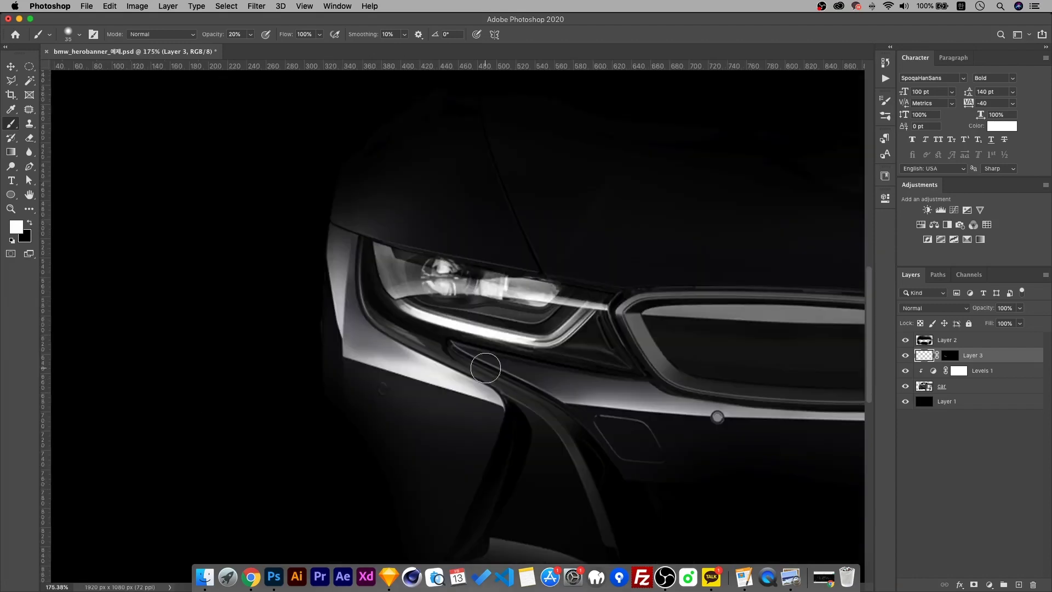
scroll(463, 338, "down", 3)
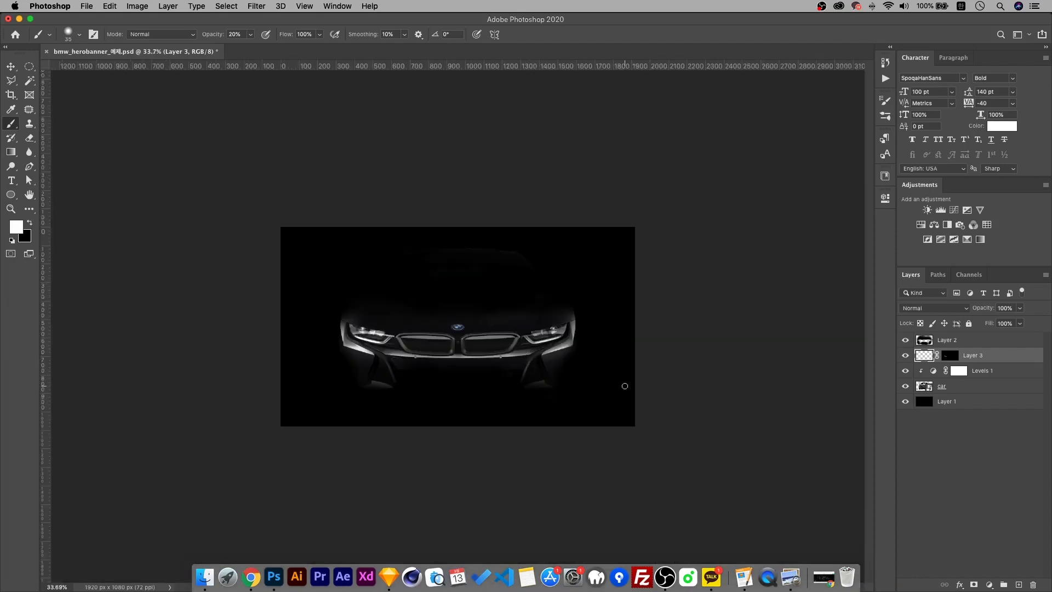
scroll(572, 331, "up", 3)
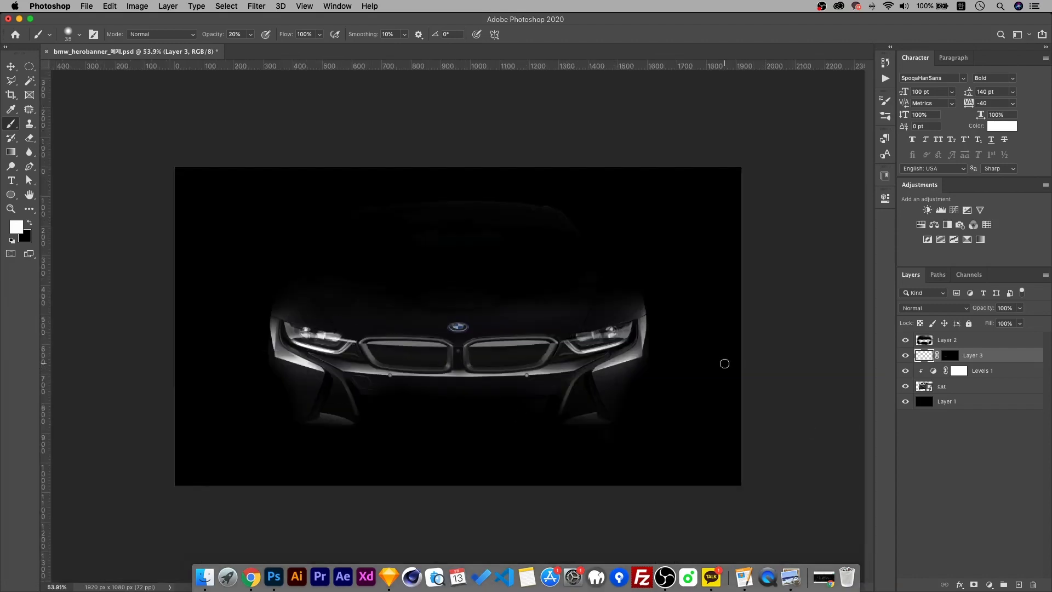
Duplicate the masked highlight layer and move the copy straight across to the headlight on the image's right side
scroll(688, 371, "up", 10)
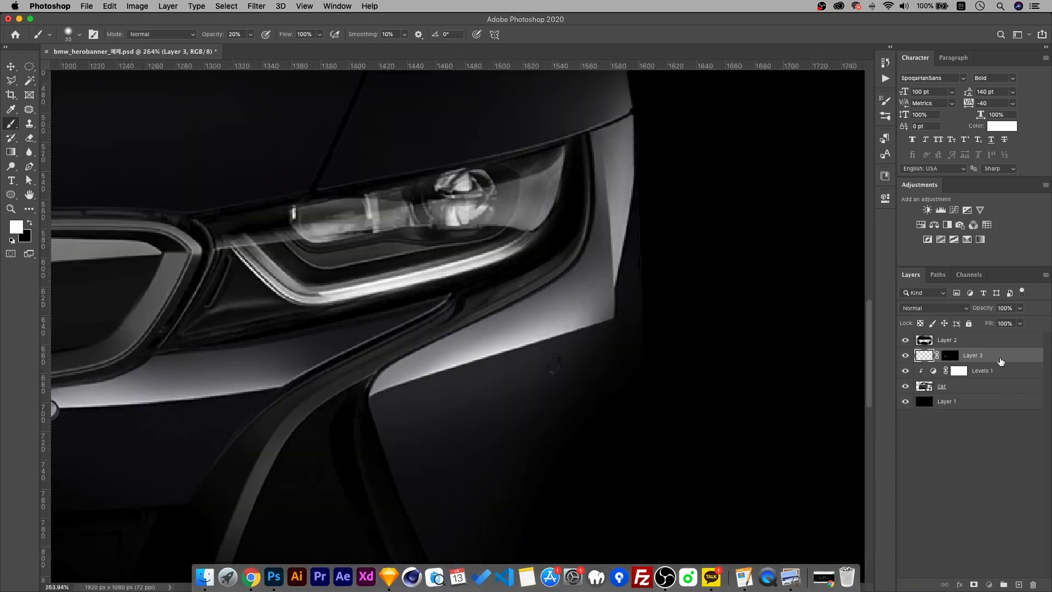
left_click(10, 67)
scroll(559, 340, "down", 5)
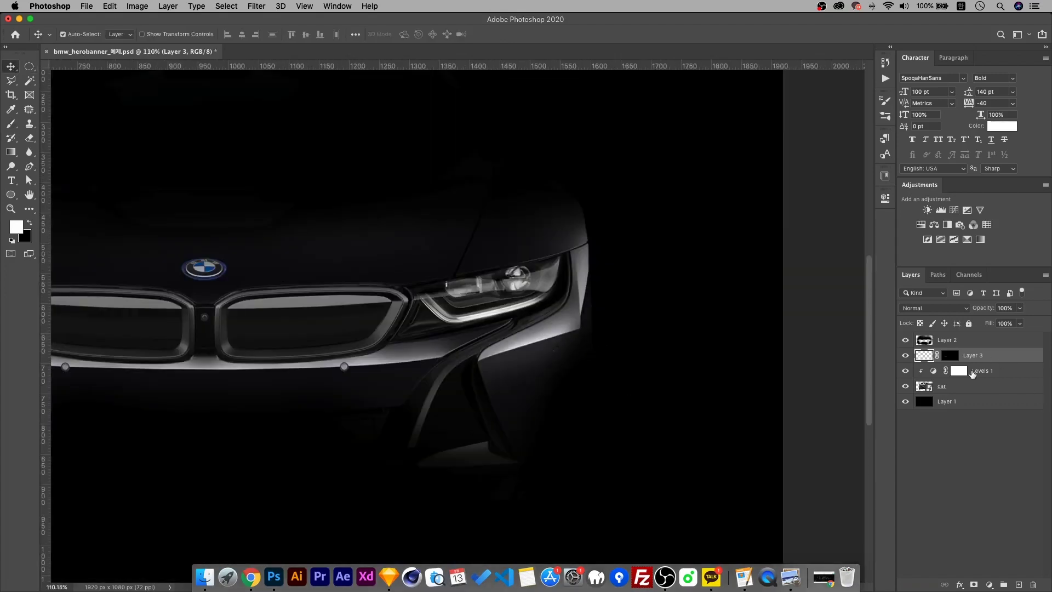
key("super+j")
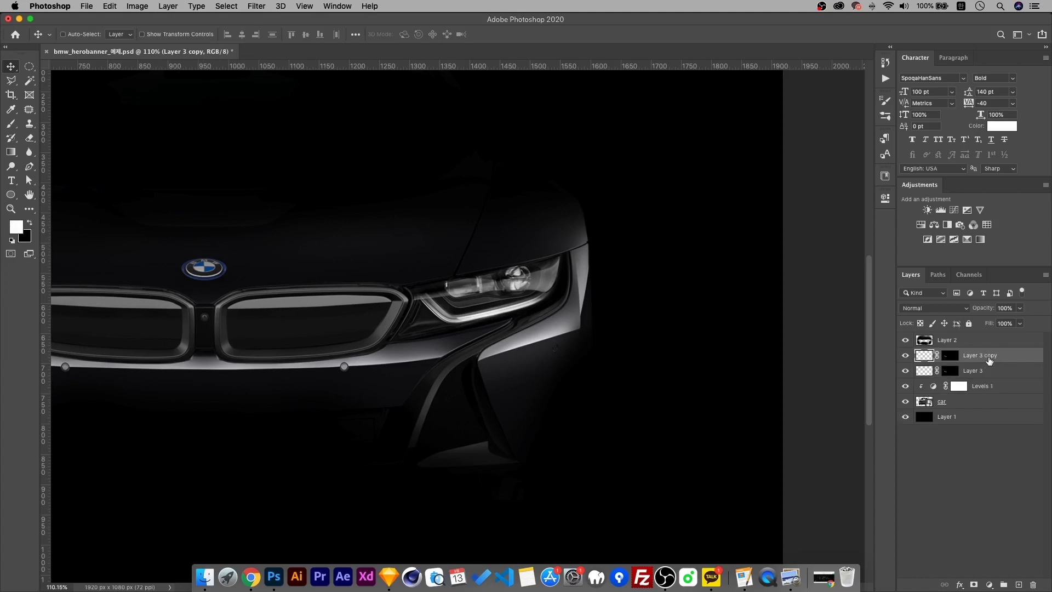
key("super+t")
scroll(413, 336, "down", 5)
left_click_drag(340, 353, 604, 353)
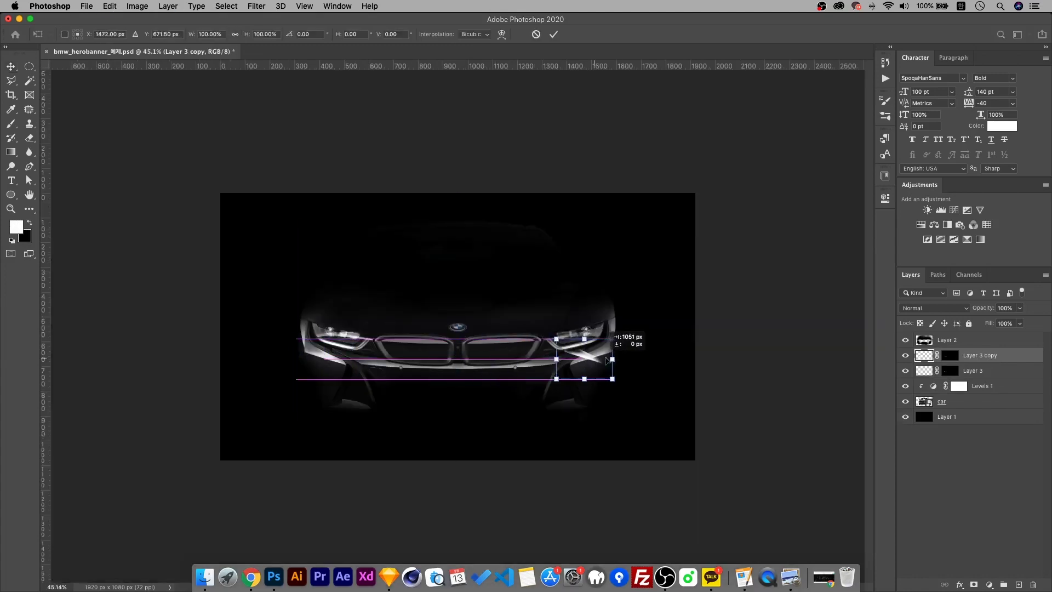
Flip the highlight copy horizontally and align it with the bright panel below the right-hand headlight, then apply the transform
scroll(557, 348, "up", 8)
right_click(708, 356)
left_click(740, 544)
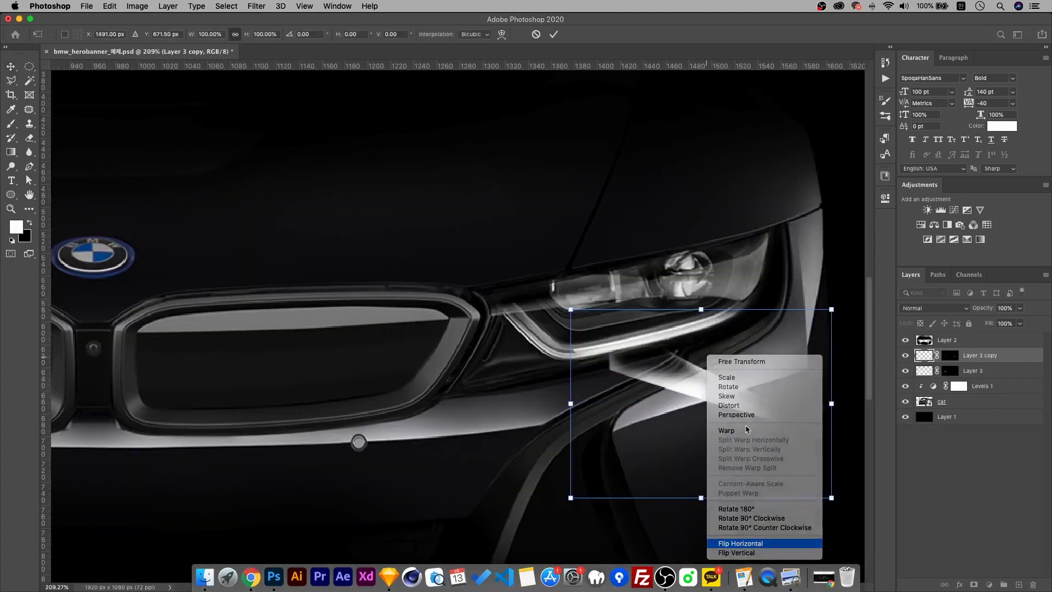
scroll(745, 389, "up", 4)
left_click_drag(679, 390, 696, 394)
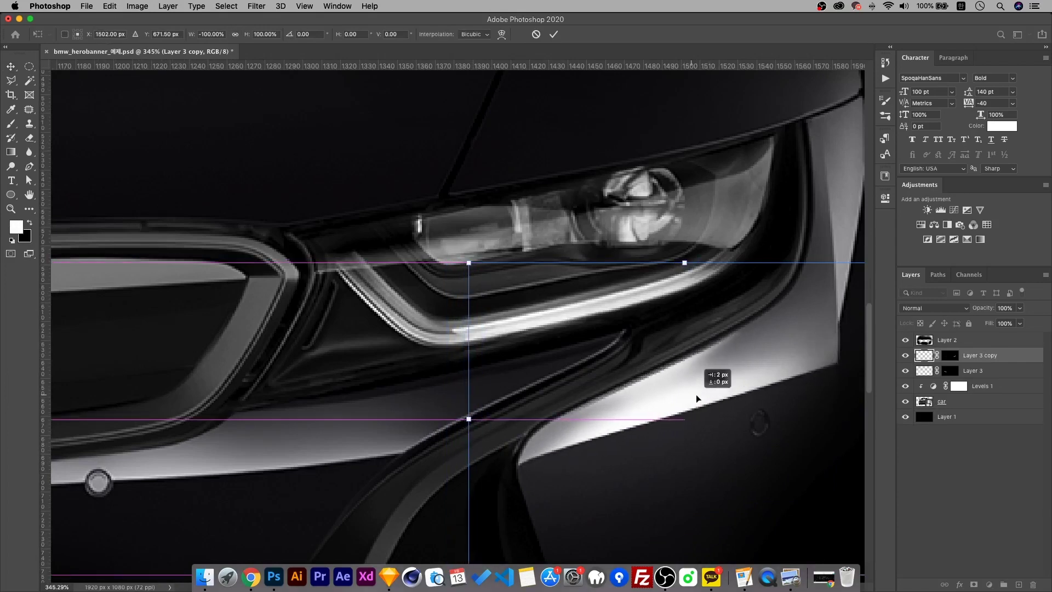
key("Return")
scroll(665, 374, "down", 4)
scroll(719, 395, "down", 3)
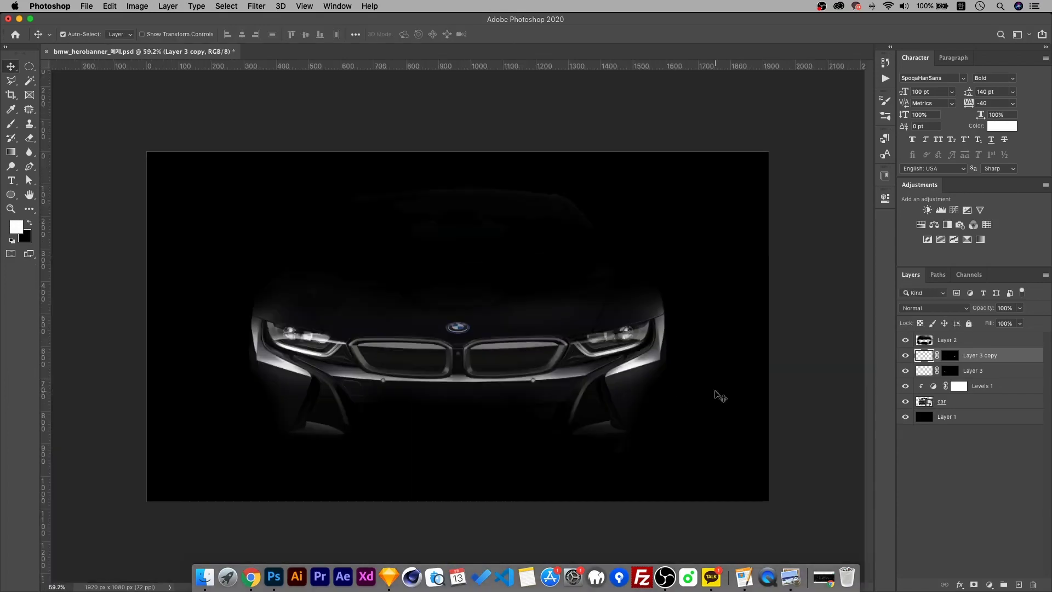
On a new layer, outline the lower reflector area inside the image's left headlight with the Pen tool and convert the path to a selection
scroll(498, 424, "up", 3)
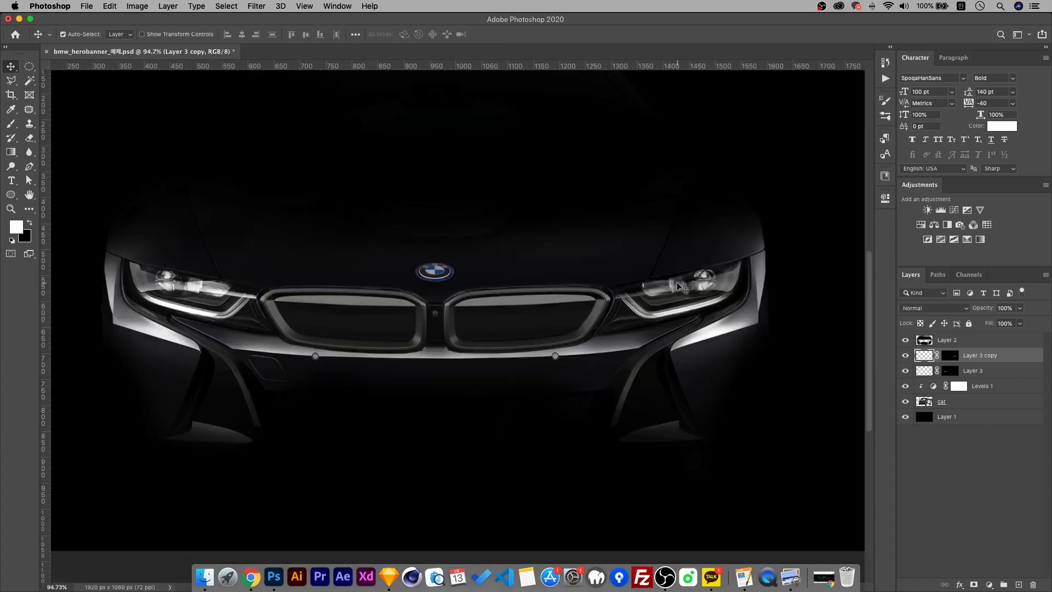
scroll(171, 285, "up", 5)
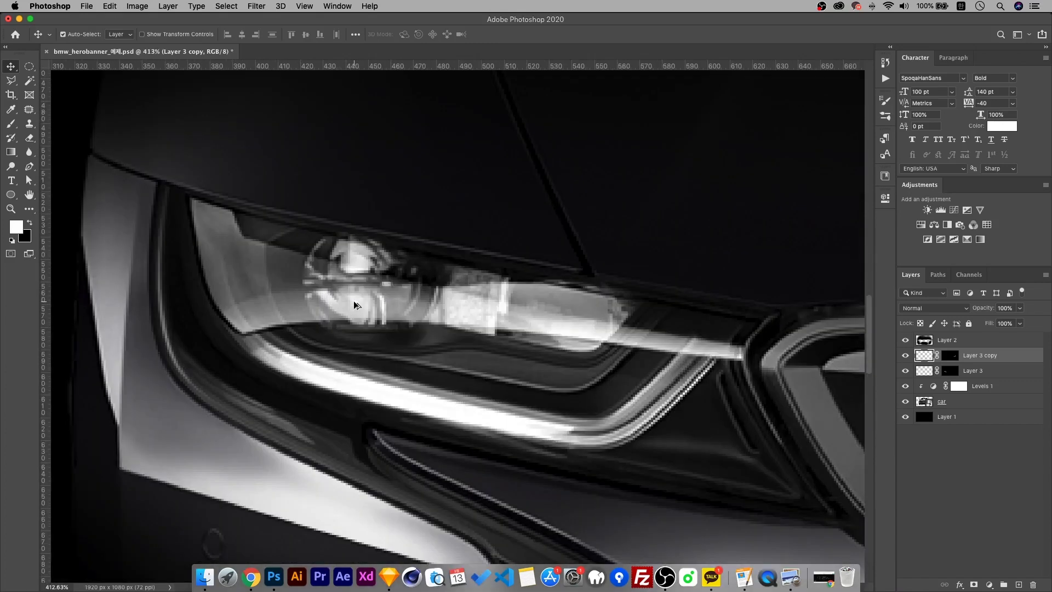
left_click(1019, 584)
key("p")
scroll(315, 307, "up", 2)
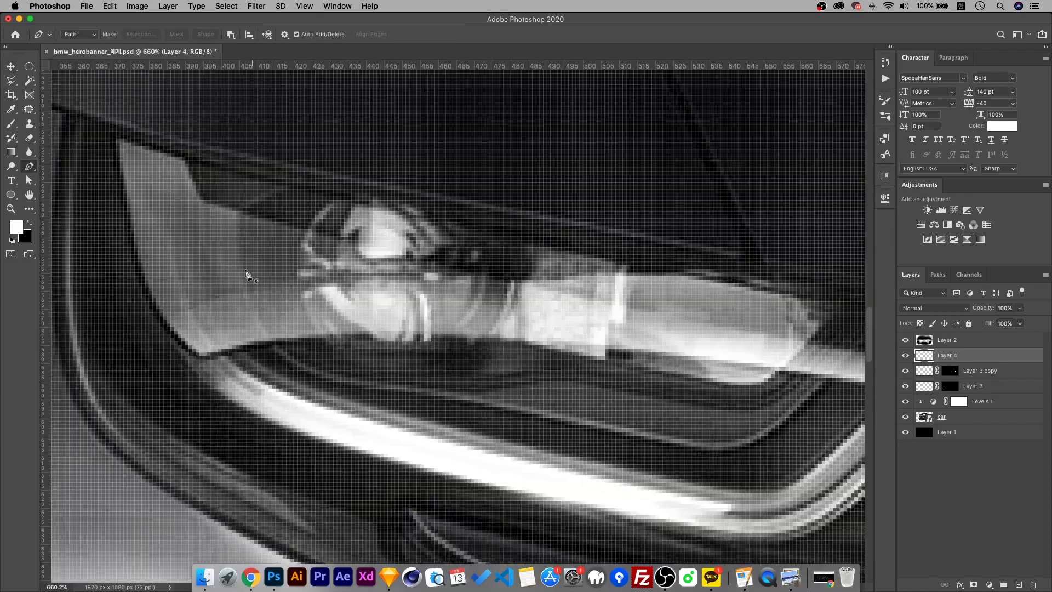
left_click(159, 182)
left_click_drag(191, 301, 202, 328)
left_click_drag(760, 356, 747, 335)
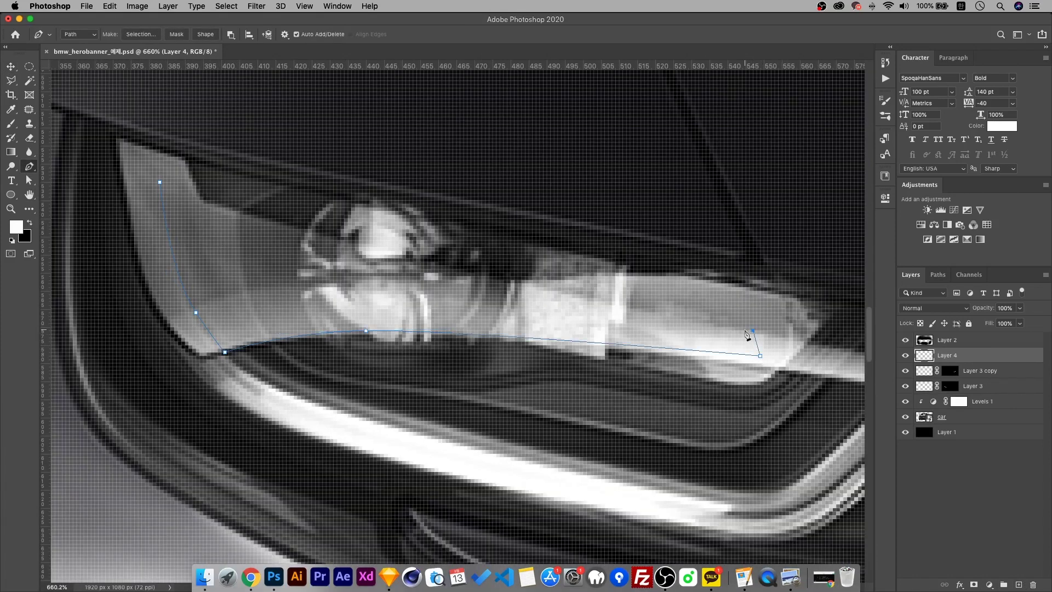
left_click(576, 312)
left_click(405, 323)
left_click_drag(355, 265, 327, 261)
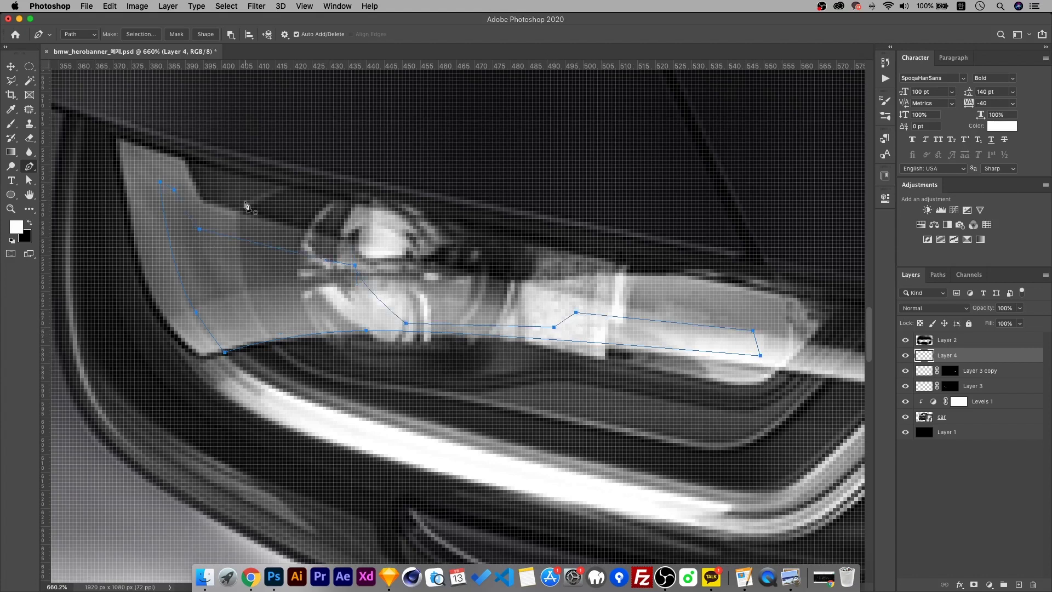
key("super+Return")
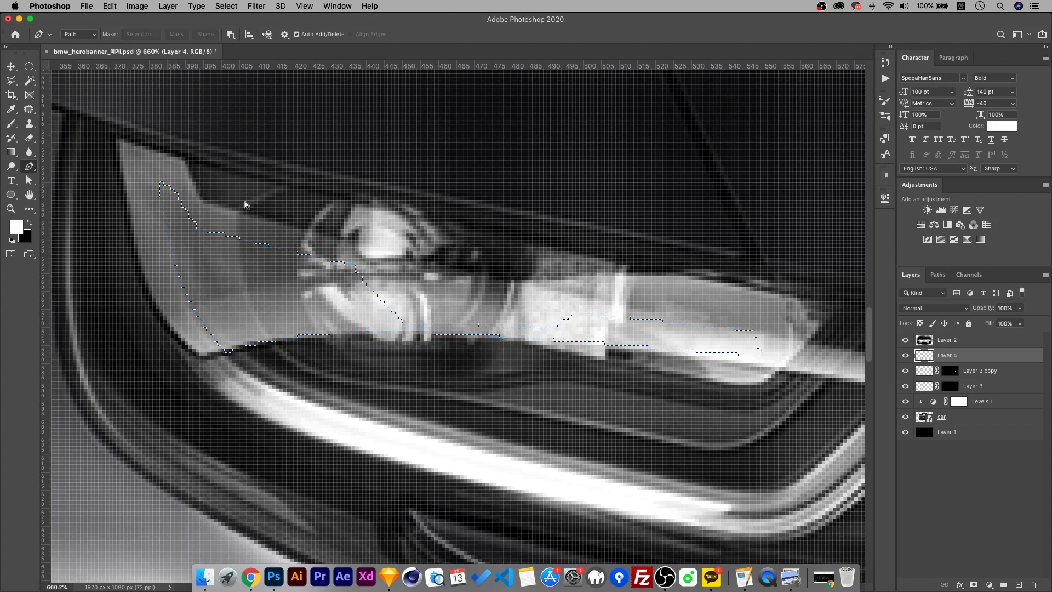
Paint white glow inside the headlight selection with a 15 px brush at 20% opacity, and deselect
left_click(11, 123)
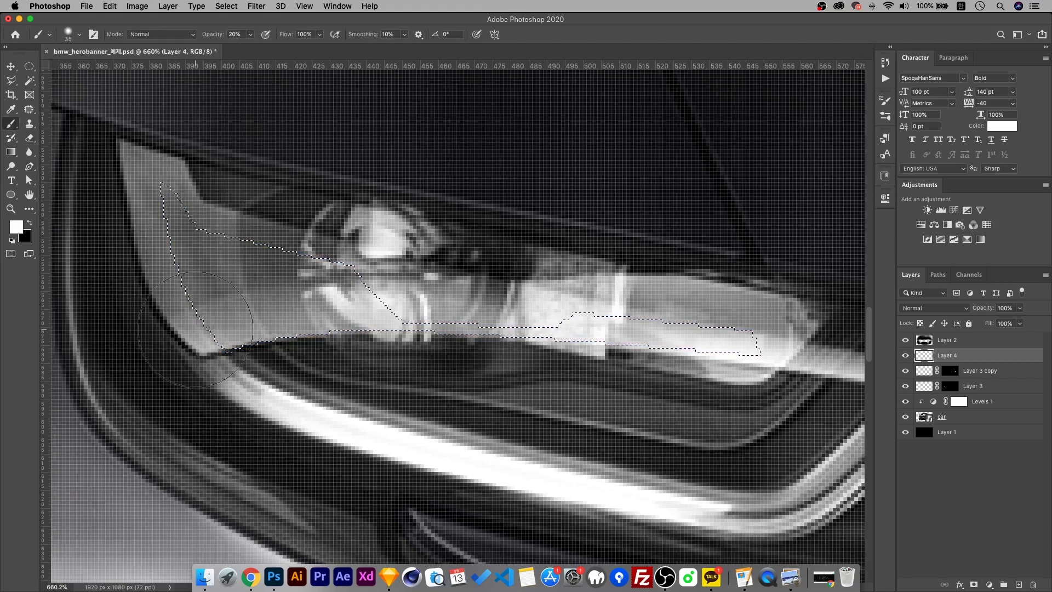
key("bracketleft")
key("bracketleft")
key("bracketleft")
key("bracketleft")
mouse_move(244, 324)
left_mouse_down()
mouse_move(327, 351)
mouse_move(229, 303)
mouse_move(248, 346)
mouse_move(200, 299)
mouse_move(293, 374)
left_mouse_up()
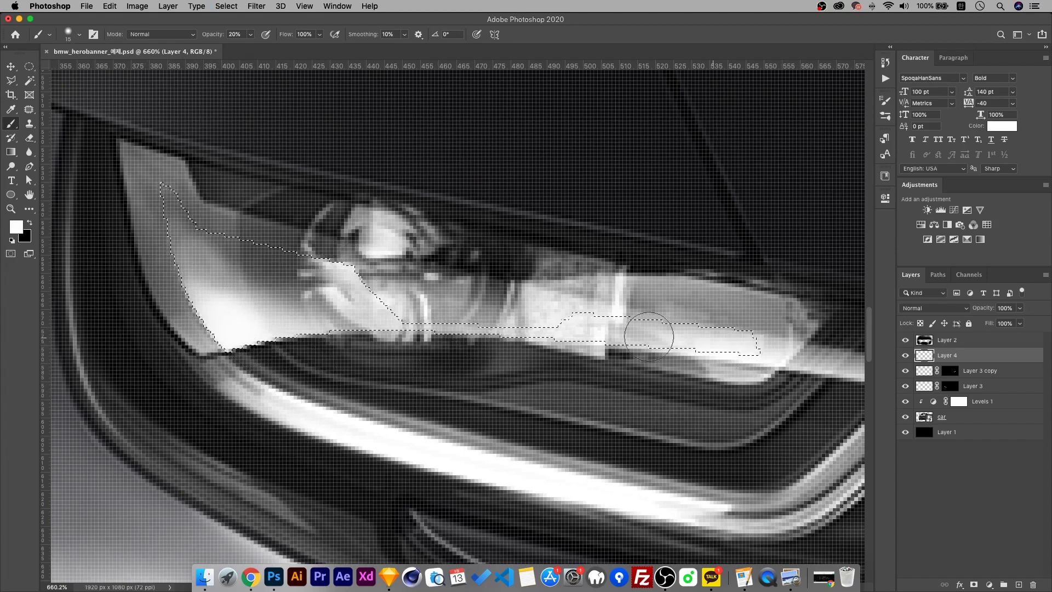
mouse_move(804, 337)
left_mouse_down()
mouse_move(615, 309)
mouse_move(744, 341)
mouse_move(545, 302)
mouse_move(776, 332)
mouse_move(591, 318)
mouse_move(802, 328)
mouse_move(580, 295)
left_mouse_up()
scroll(580, 295, "down", 3)
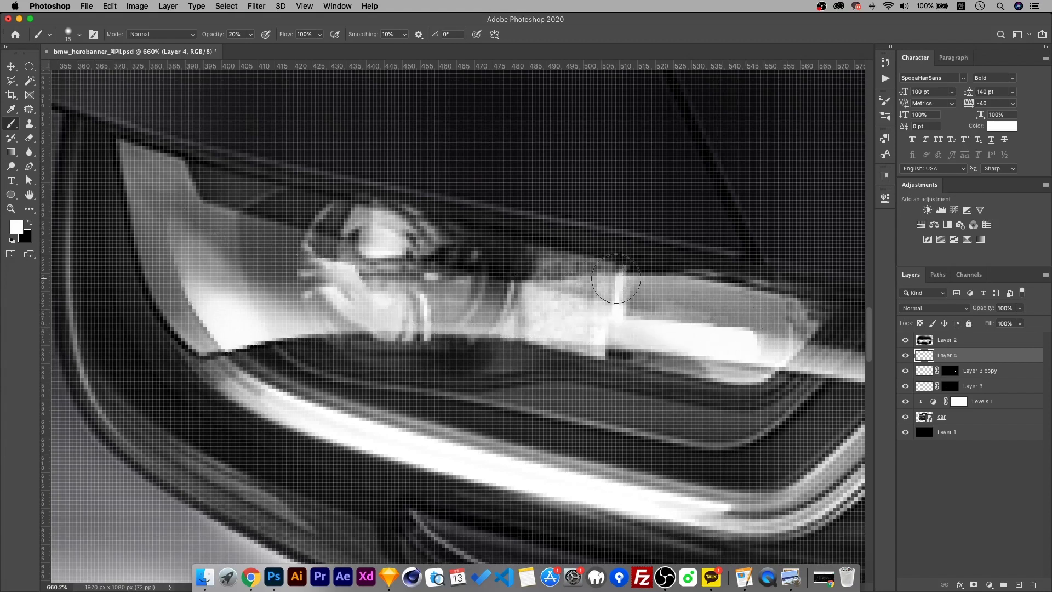
key("ctrl+d")
scroll(628, 277, "down", 5)
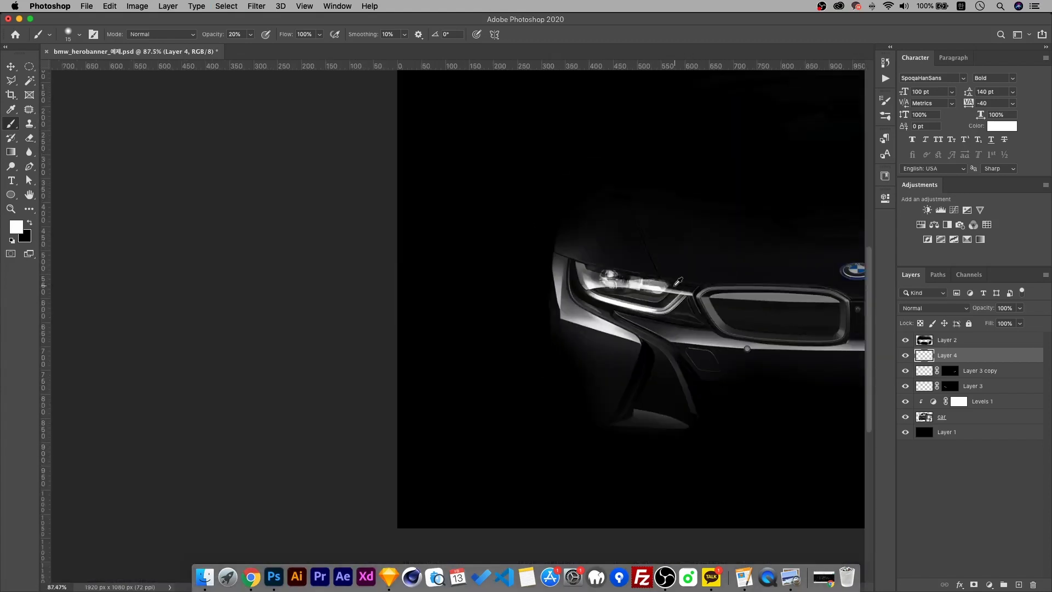
On a new layer, select a curved strip along the headlight's inner lower contour from a Pen path and prepare a 6 px white brush at 70% opacity
scroll(671, 286, "up", 6)
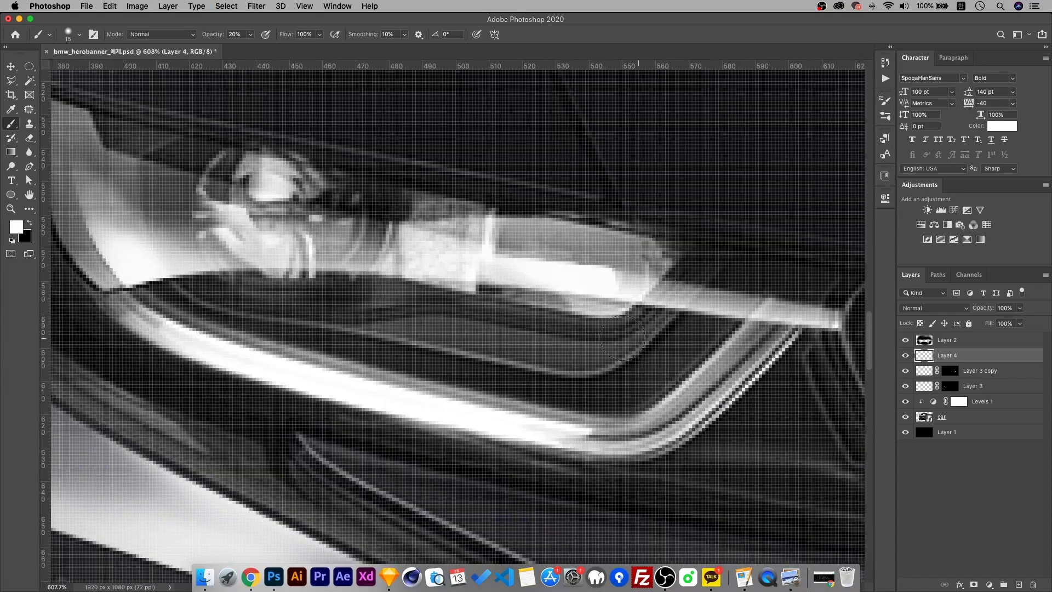
key("bracketleft")
key("bracketleft")
key("bracketleft")
key("bracketleft")
key("bracketleft")
key("7")
key("ctrl+shift+alt+n")
key("p")
left_click(486, 357)
left_click_drag(576, 378, 625, 358)
left_click(486, 357)
key("ctrl+Return")
key("b")
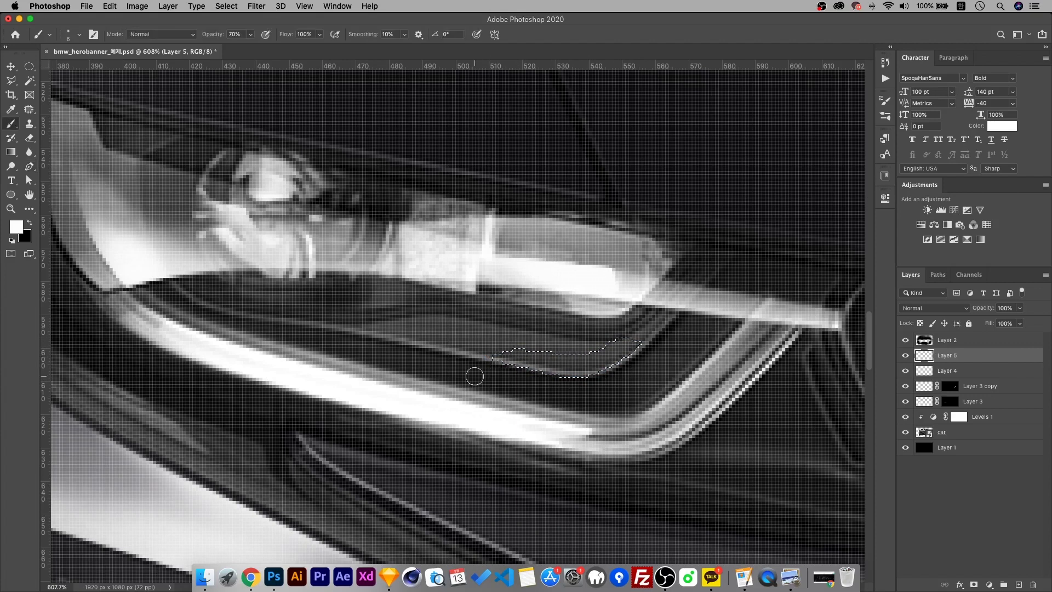
Paint the curved strip selection inside the image's left headlight white with the 6 px brush at 70% opacity, and deselect
mouse_move(469, 376)
left_mouse_down()
mouse_move(517, 373)
mouse_move(520, 360)
mouse_move(565, 369)
mouse_move(537, 373)
mouse_move(595, 366)
left_mouse_up()
key("super+d")
key("v")
scroll(467, 265, "down", 6)
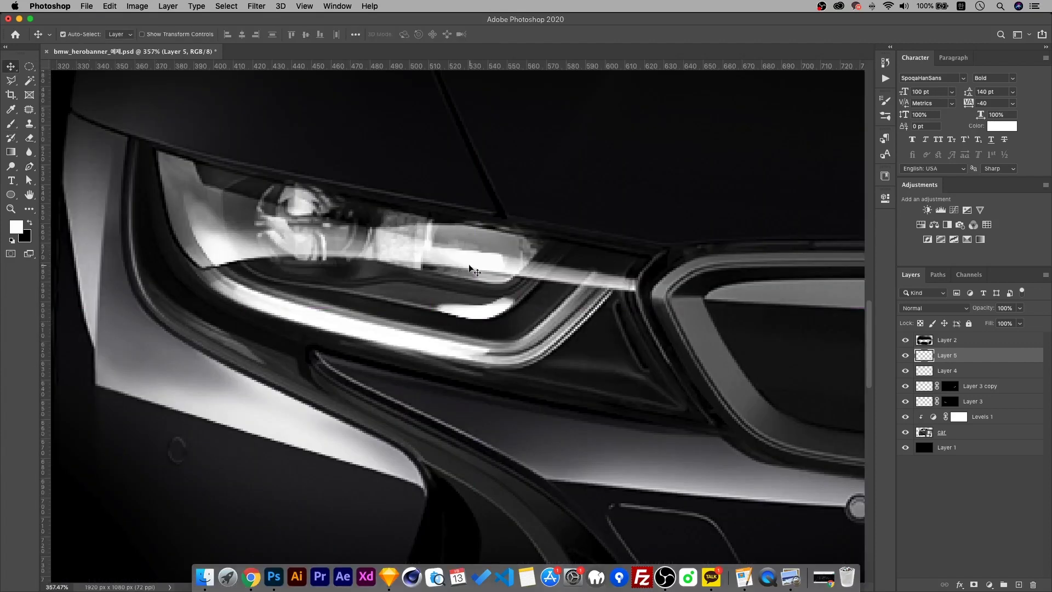
scroll(466, 265, "up", 6)
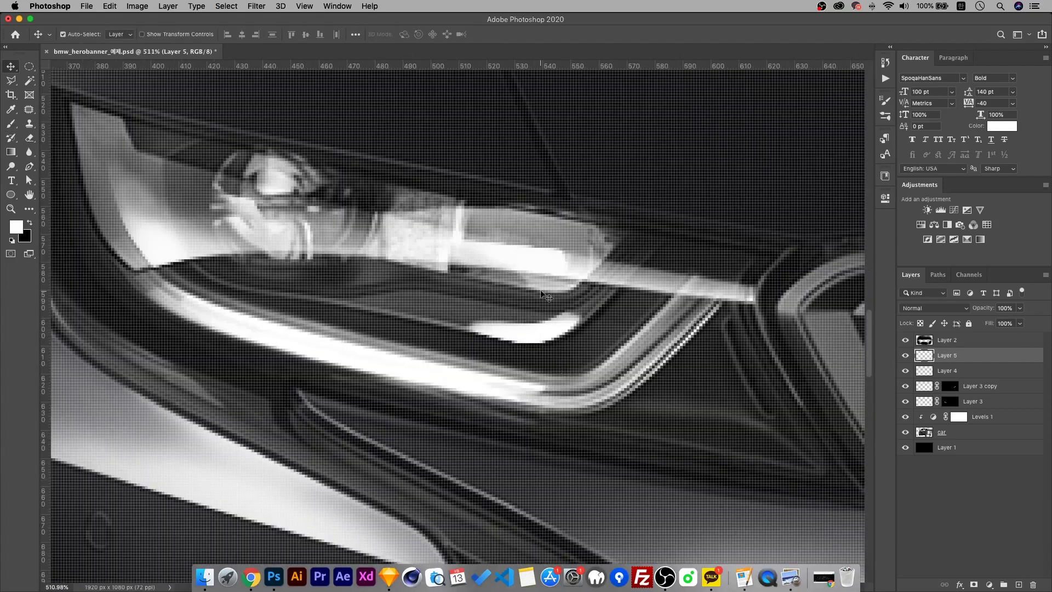
Soften the painted headlight strip with a Gaussian Blur of 1.0 pixel radius
left_click(257, 6)
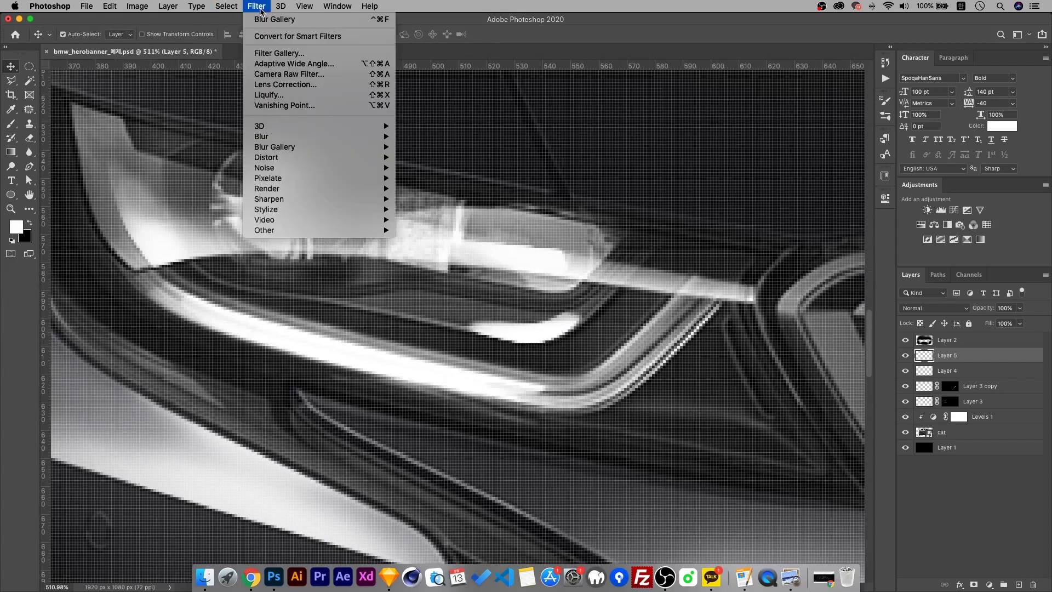
mouse_move(329, 137)
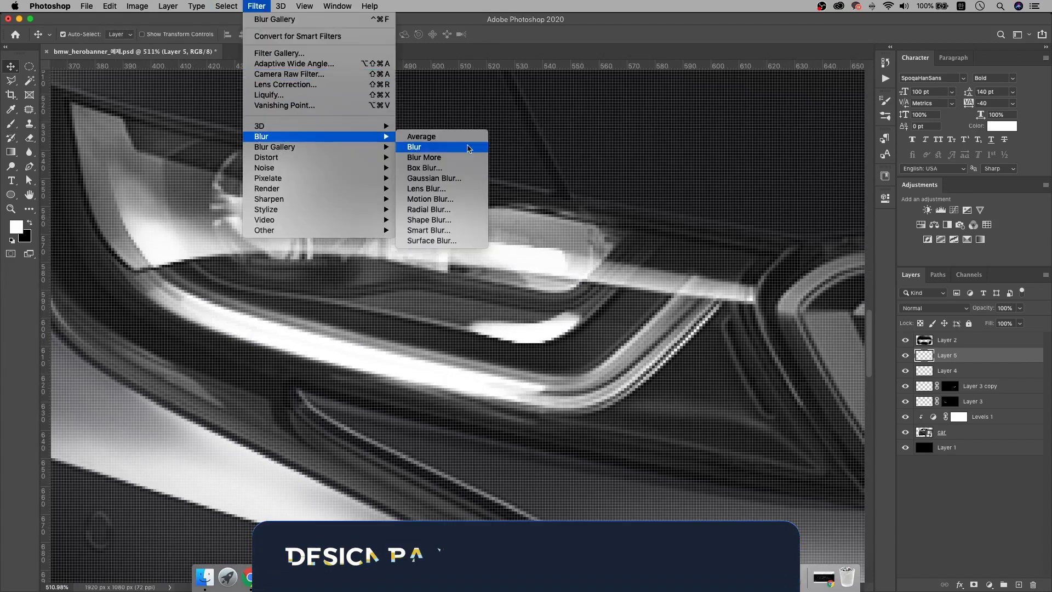
left_click(434, 178)
left_click_drag(649, 157, 700, 163)
left_click_drag(704, 329, 662, 331)
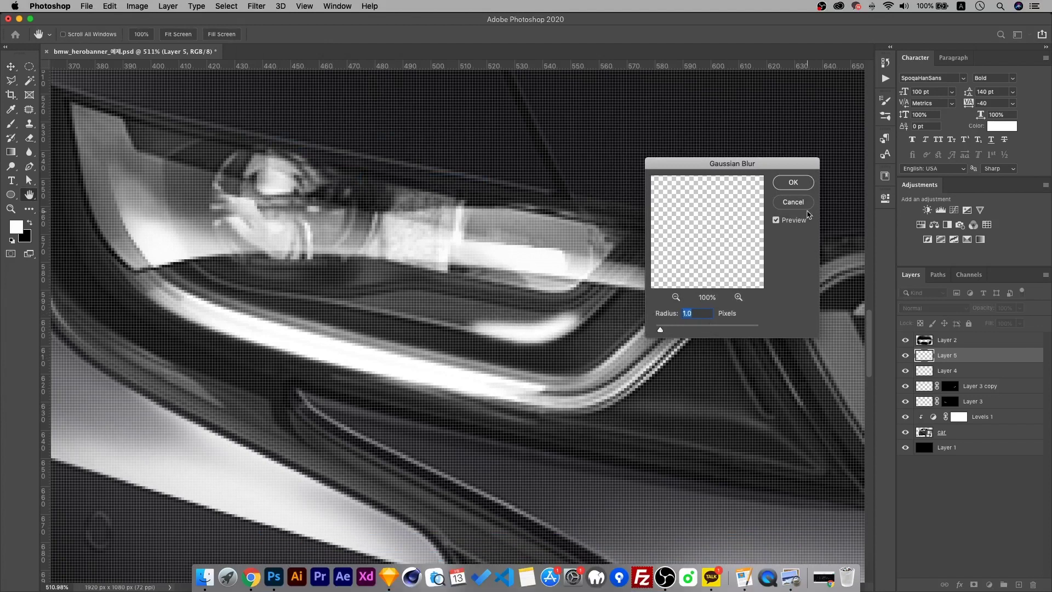
left_click(793, 182)
Merge Layer 4 and Layer 5 into one headlight glow layer and duplicate the merged layer
scroll(267, 154, "down", 5)
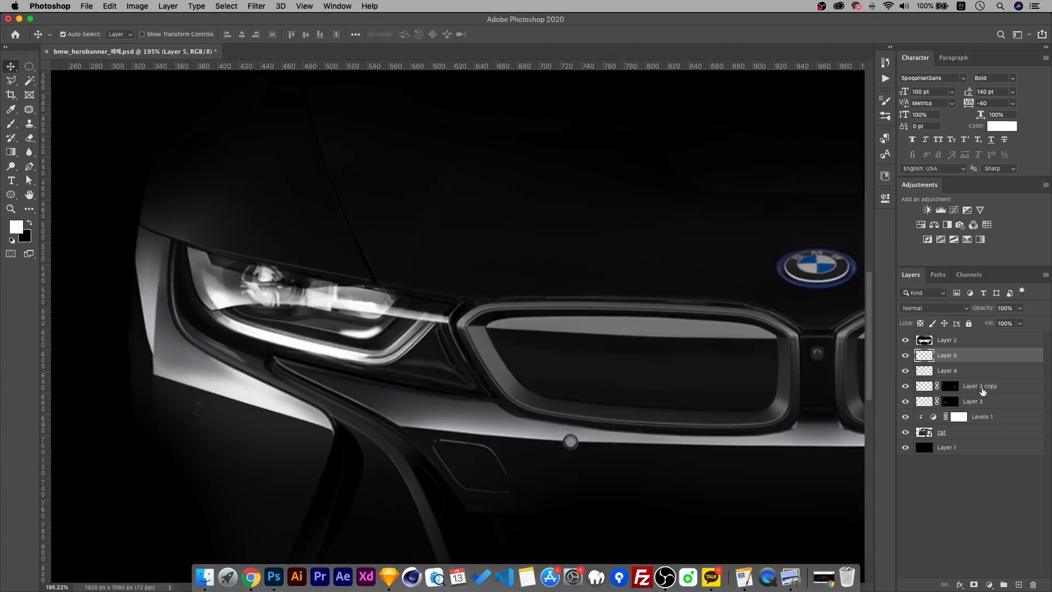
left_click(966, 371, "shift")
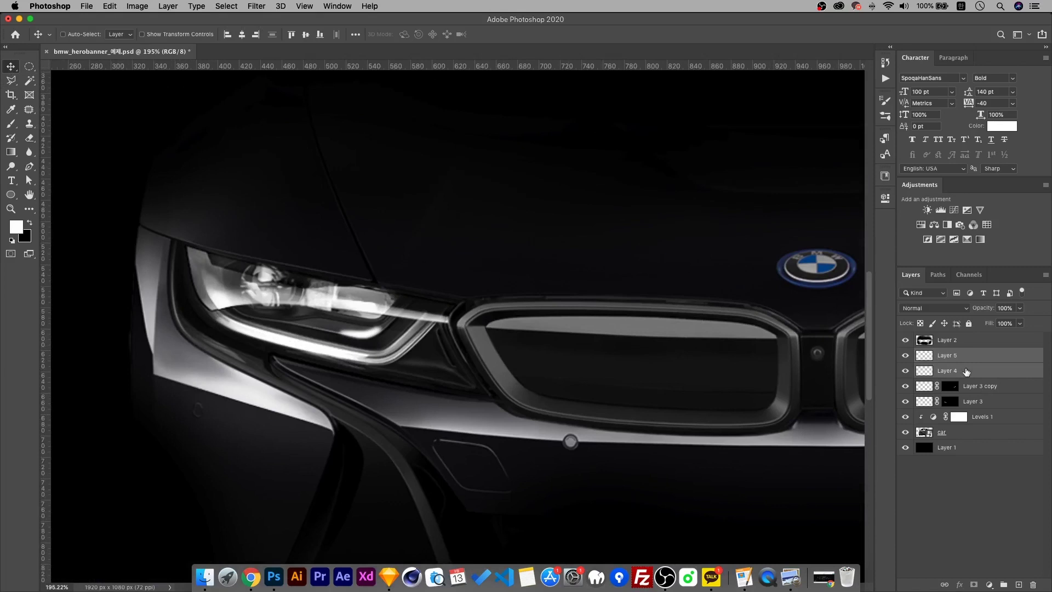
key("super+e")
key("super+j")
Move the duplicated glow to the opposite headlight, flip it horizontally, and align it with the lamp
key("super+t")
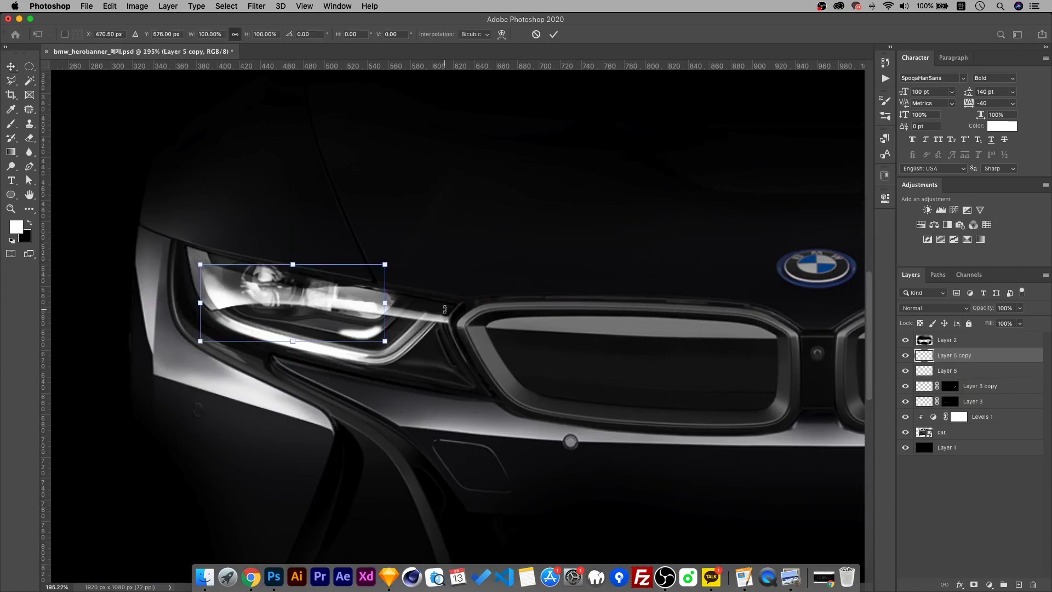
key("super+0")
left_click_drag(280, 344, 680, 344)
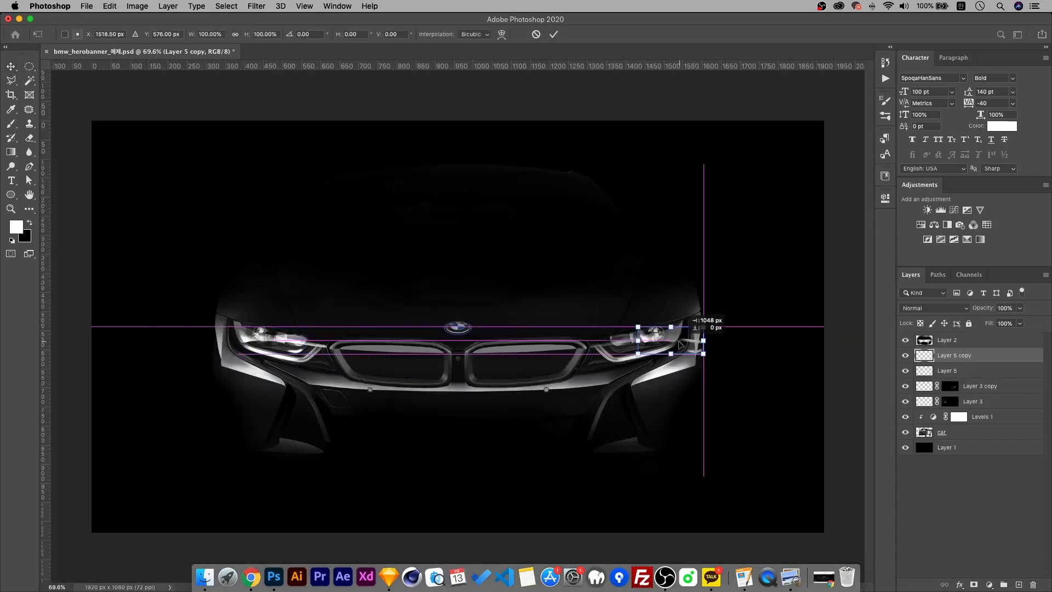
scroll(712, 342, "up", 3)
right_click(658, 330)
left_click(692, 518)
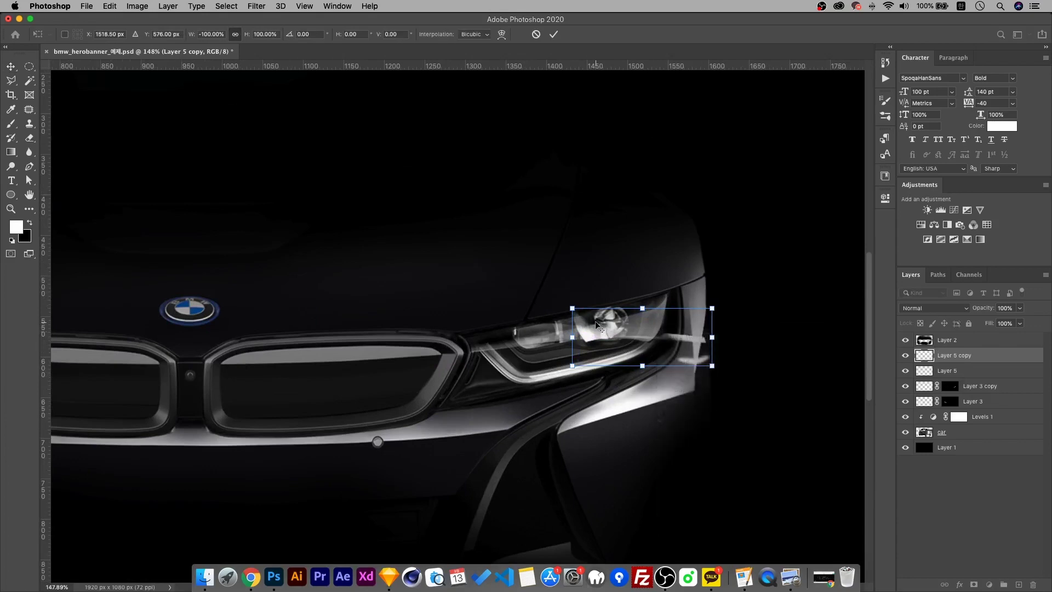
scroll(639, 370, "up", 3)
left_click_drag(639, 370, 694, 363)
key("Return")
scroll(652, 368, "up", 1)
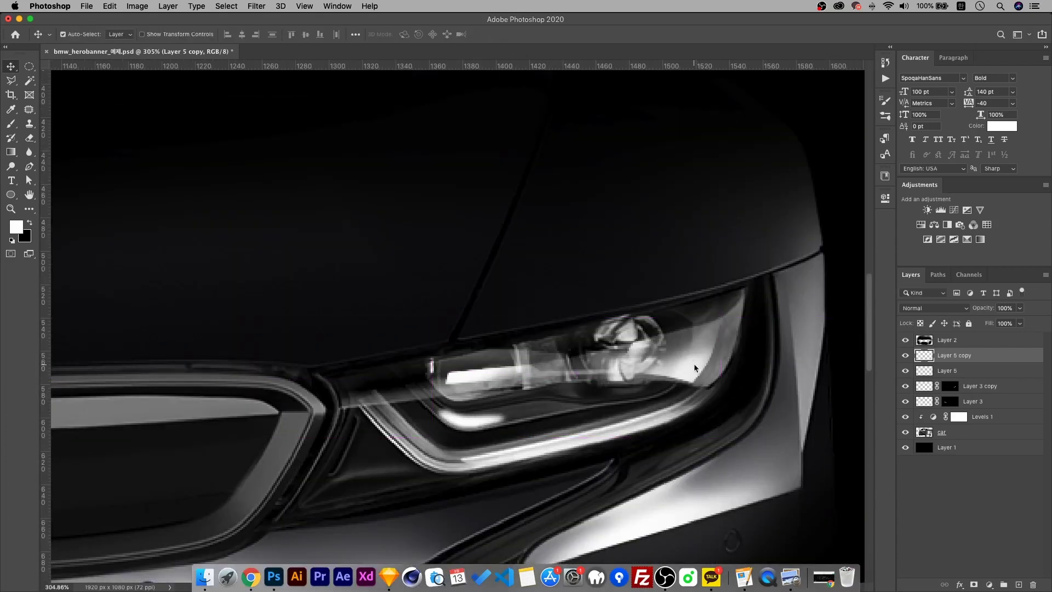
key("shift+Right")
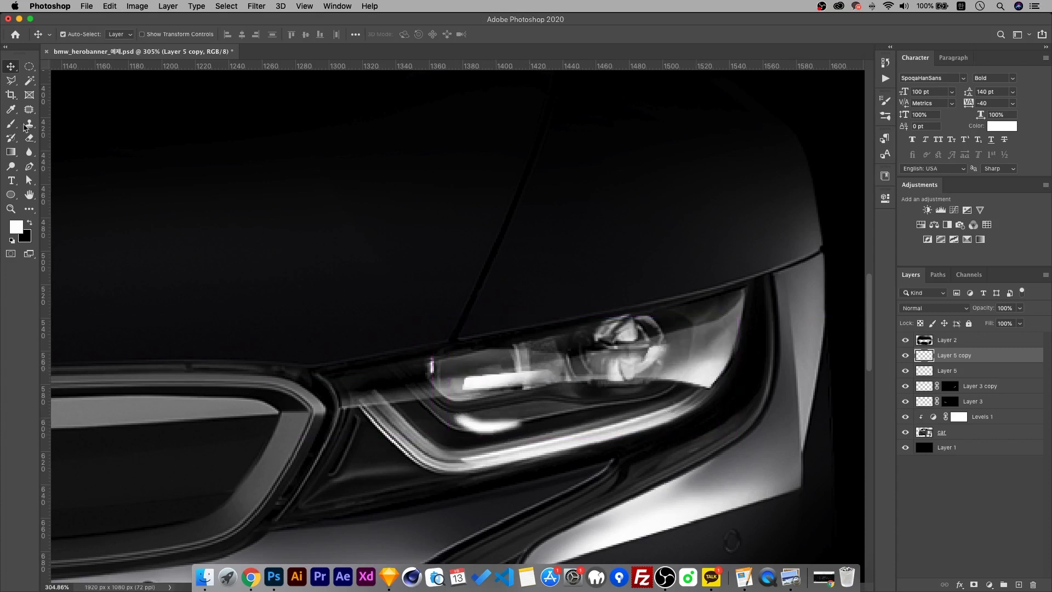
Select the lower white strip of the glow copy with a rectangular marquee, shift it to fit the headlight's inner contour, and deselect
left_click(27, 68)
left_click(66, 66)
left_click_drag(436, 406, 535, 454)
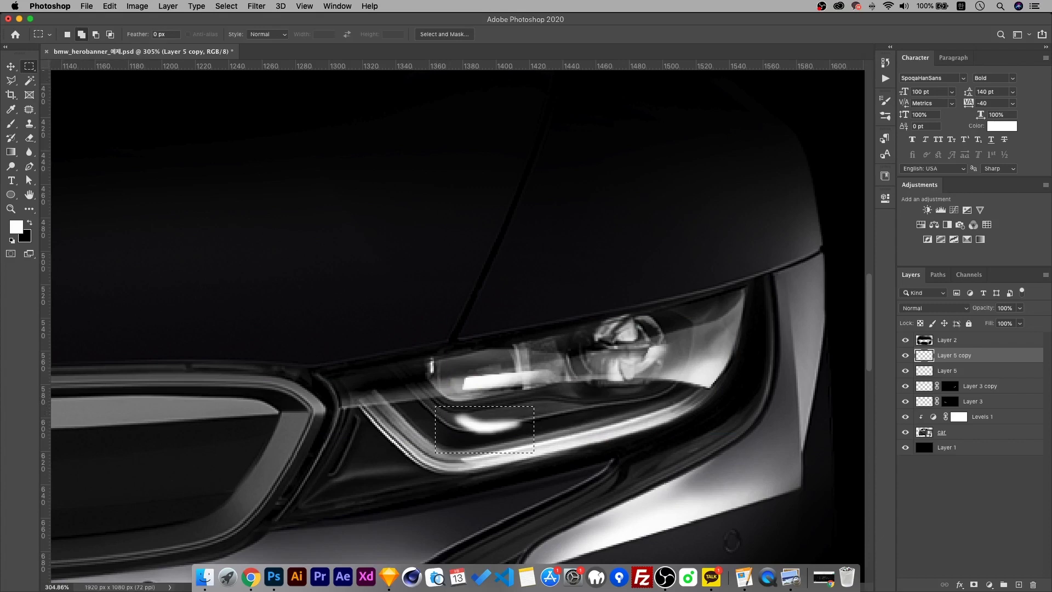
left_click(15, 71)
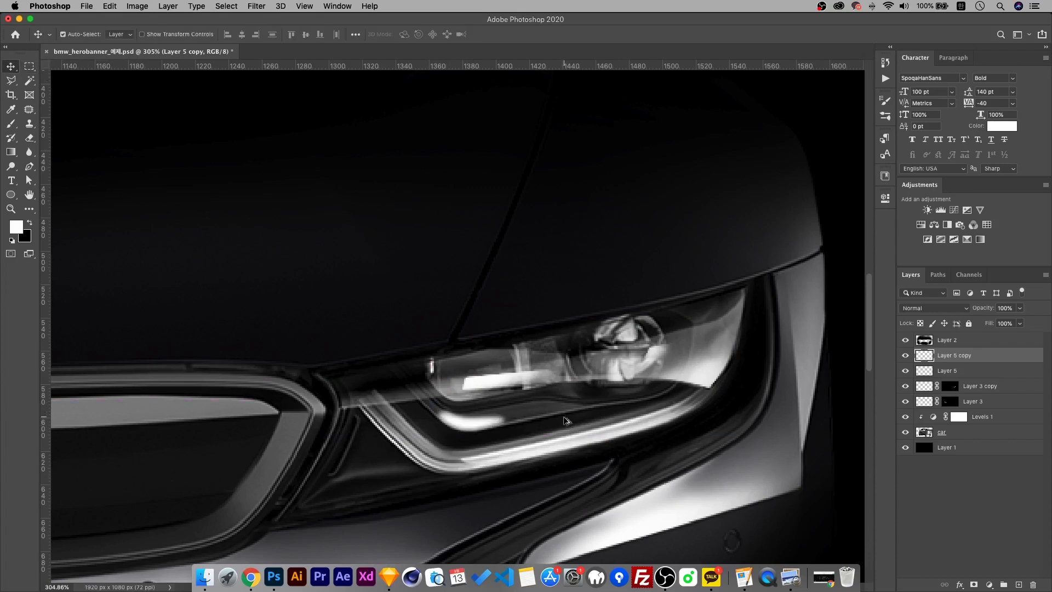
On a new layer above Layer 2, fill a circular selection about 320 px wide over the image's left headlight with black, and deselect
scroll(425, 367, "down", 10)
scroll(457, 326, "up", 4)
left_click(474, 500)
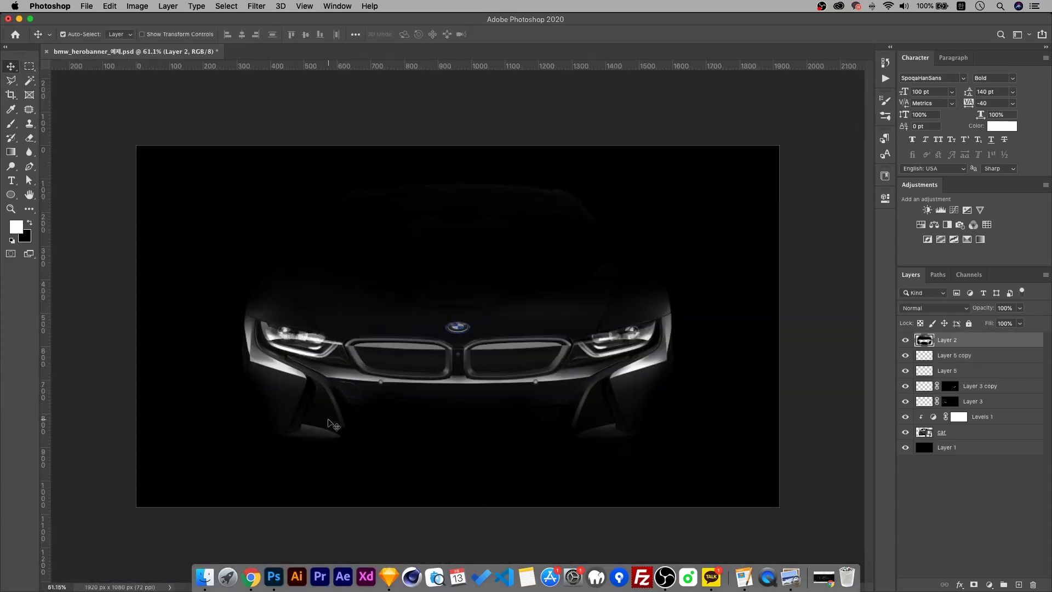
scroll(314, 390, "up", 5)
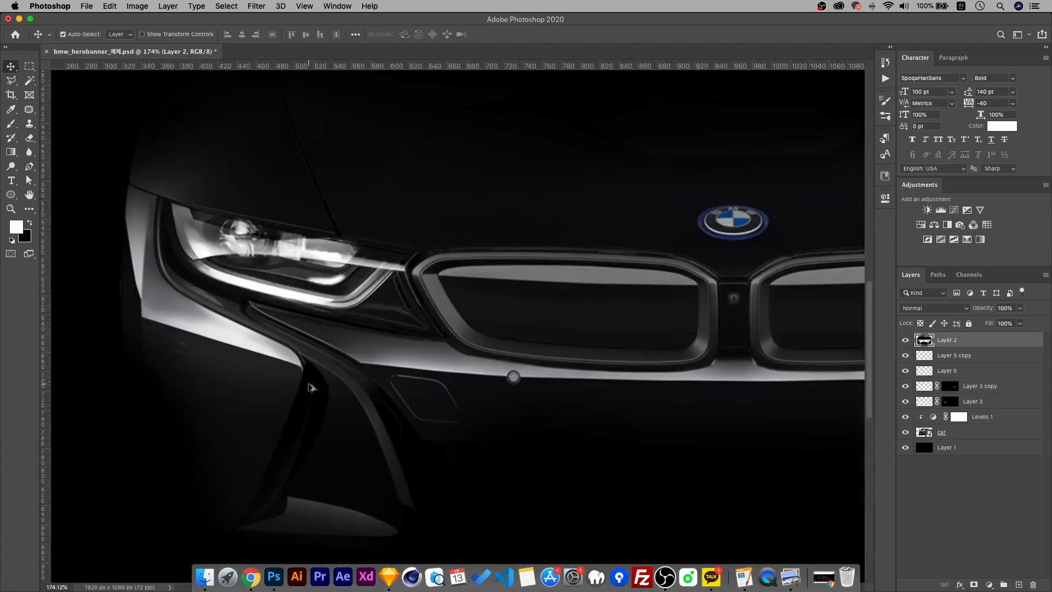
scroll(312, 379, "down", 3)
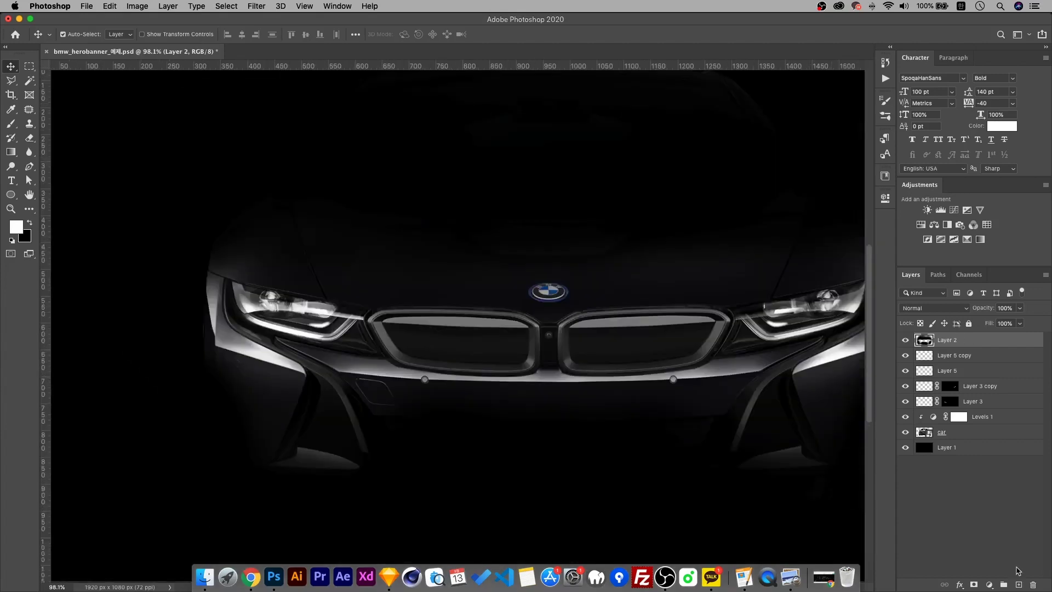
left_click(1018, 585)
left_click_drag(29, 67, 76, 77)
left_click_drag(164, 196, 339, 370)
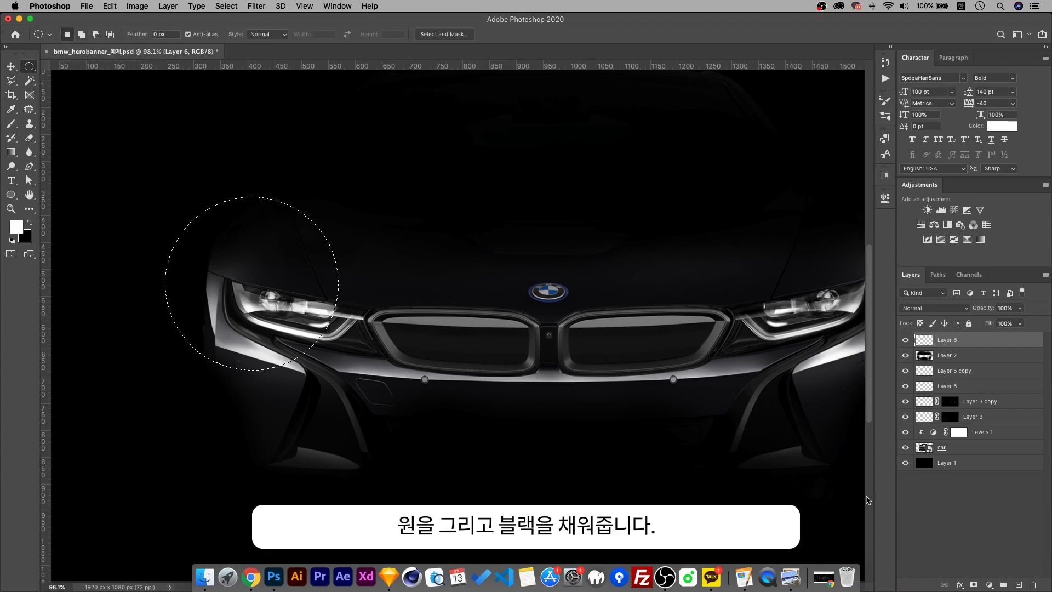
key("super+BackSpace")
key("super+d")
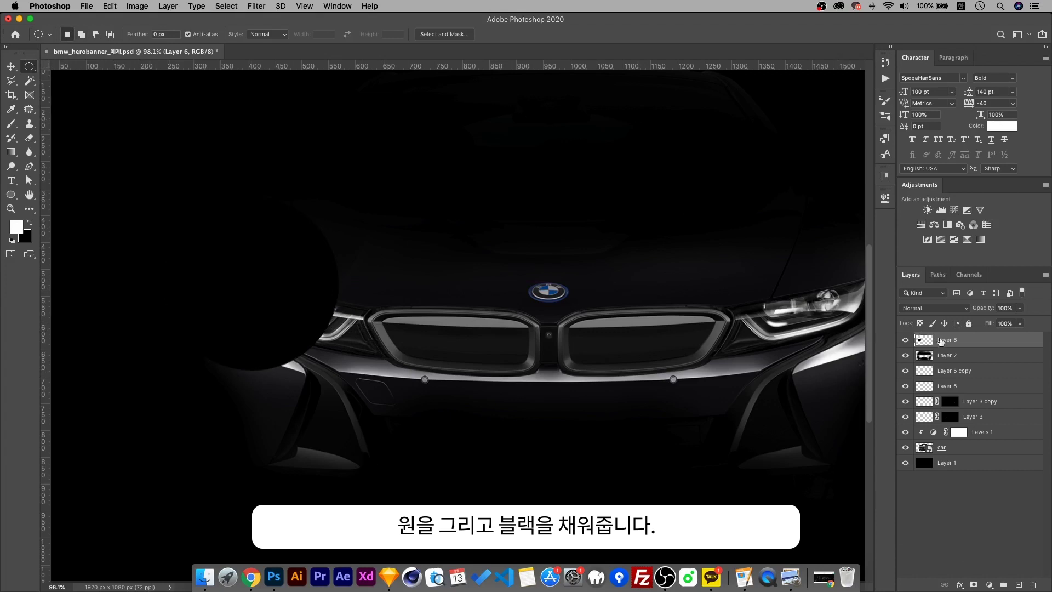
Render a 105mm Prime lens flare centred in the black circle at 70% brightness
left_click(255, 6)
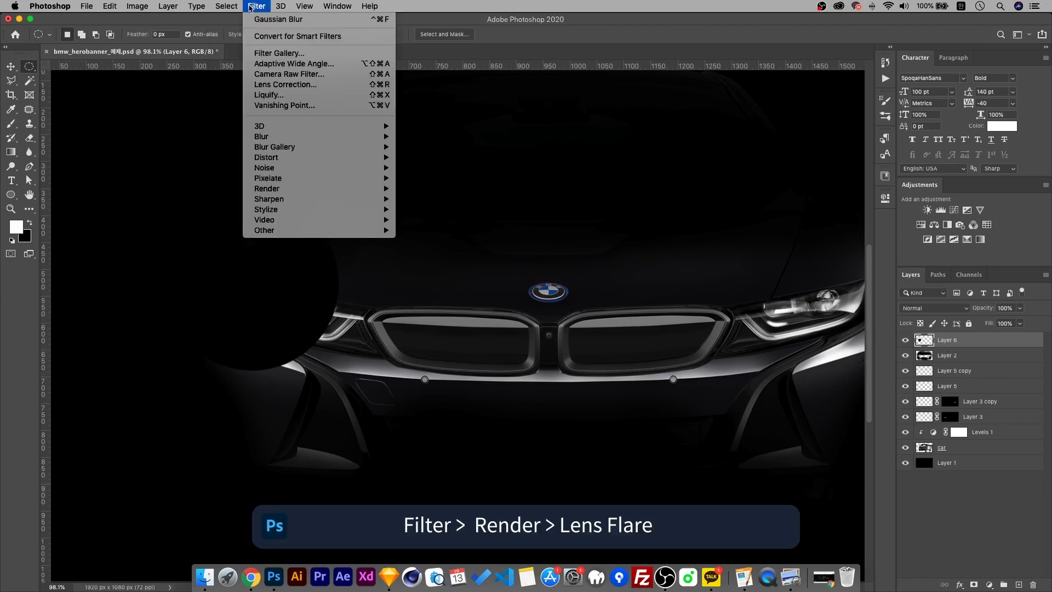
mouse_move(306, 192)
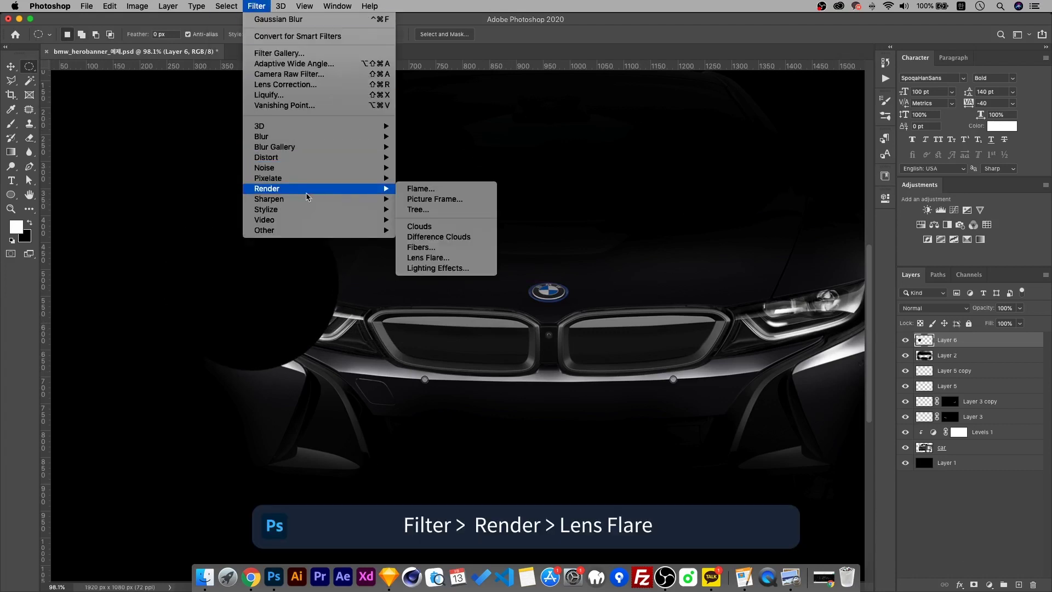
left_click(436, 260)
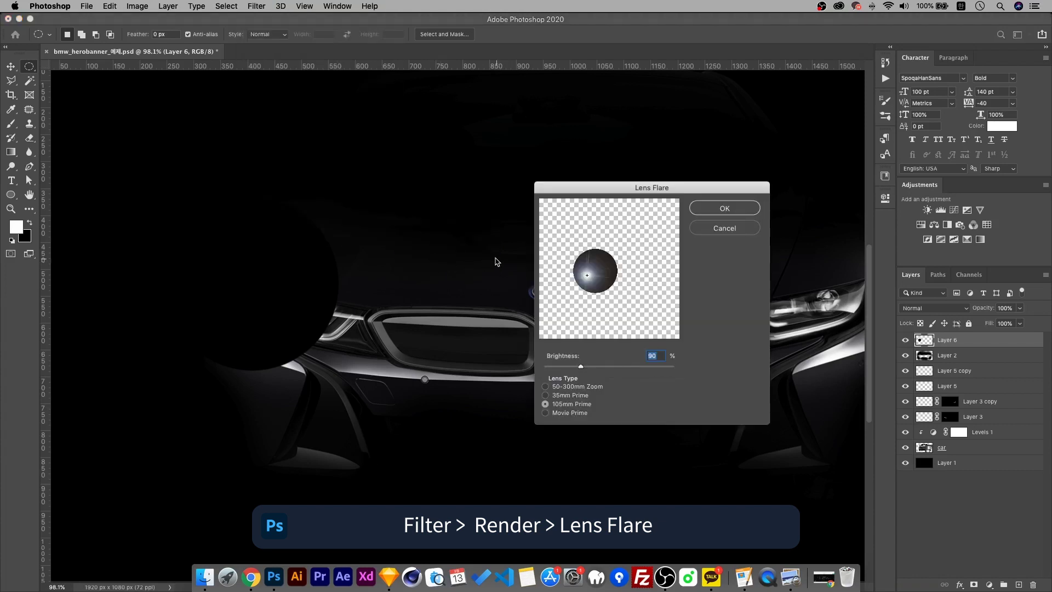
left_click_drag(590, 279, 596, 274)
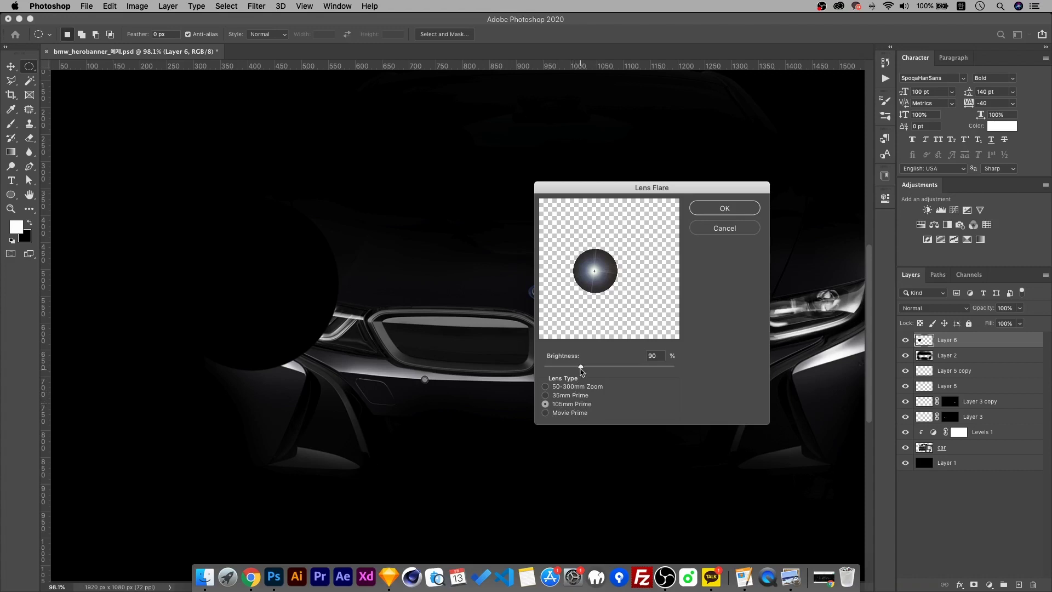
mouse_move(581, 369)
left_mouse_down()
mouse_move(592, 369)
mouse_move(575, 371)
left_mouse_up()
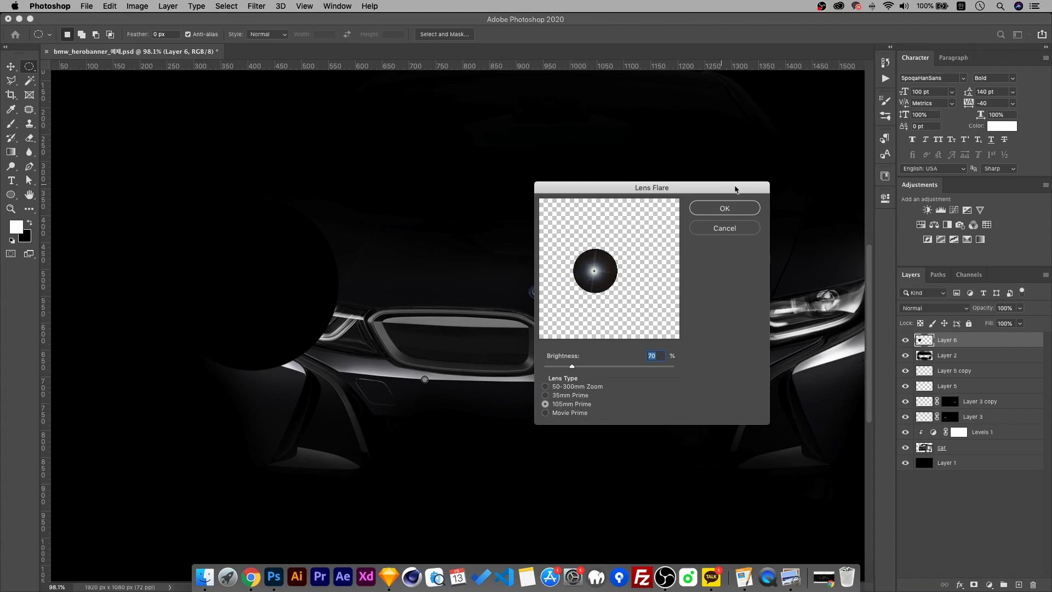
left_click(725, 208)
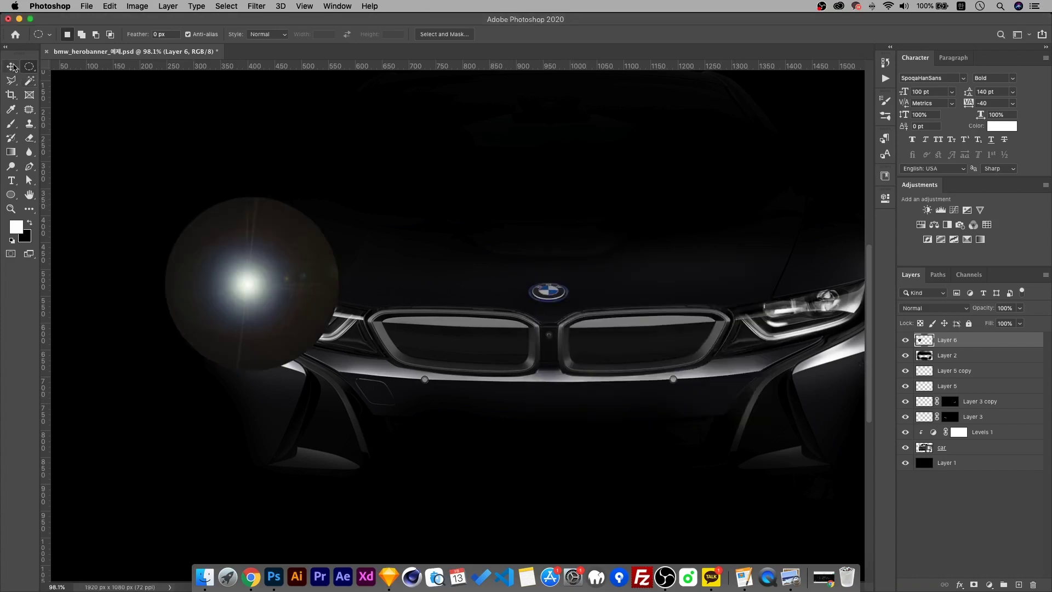
Set the lens flare layer's blend mode to Screen and position the flare over the image's left headlight
left_click(12, 67)
left_click_drag(271, 296, 488, 341)
left_click(921, 309)
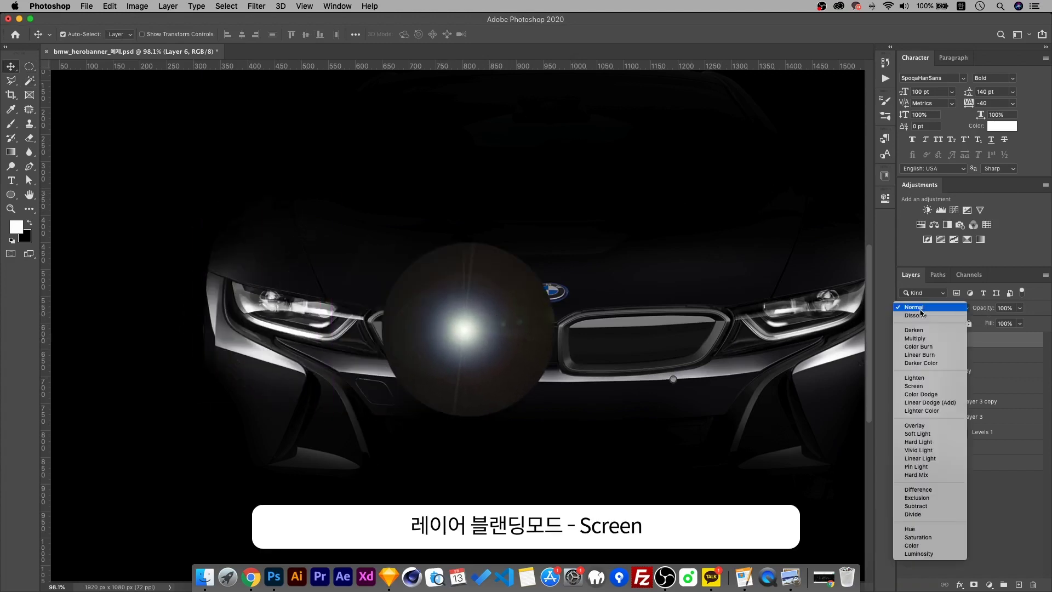
left_click(896, 385)
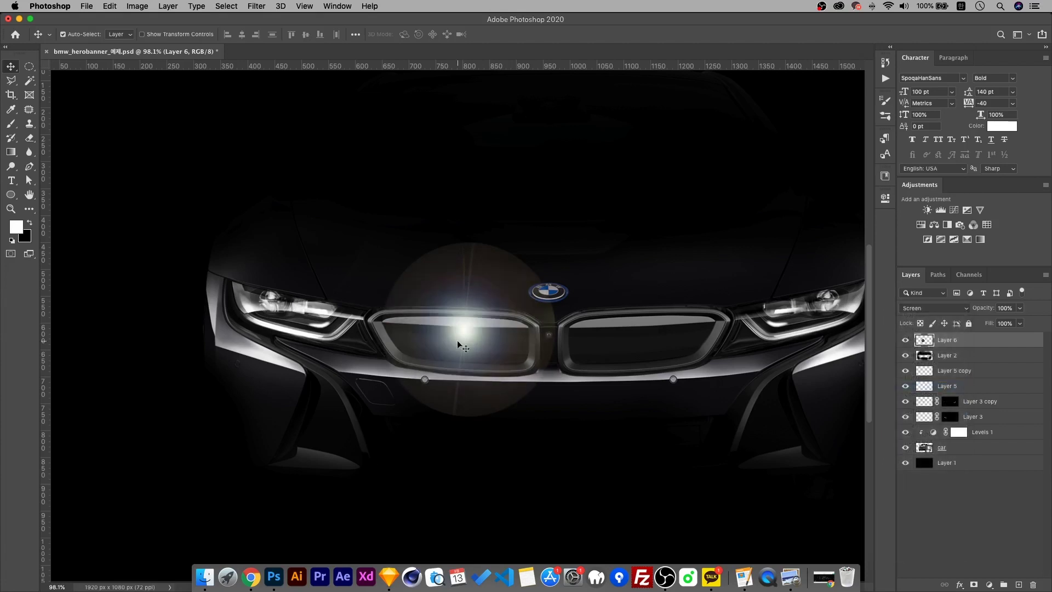
left_click_drag(457, 340, 262, 304)
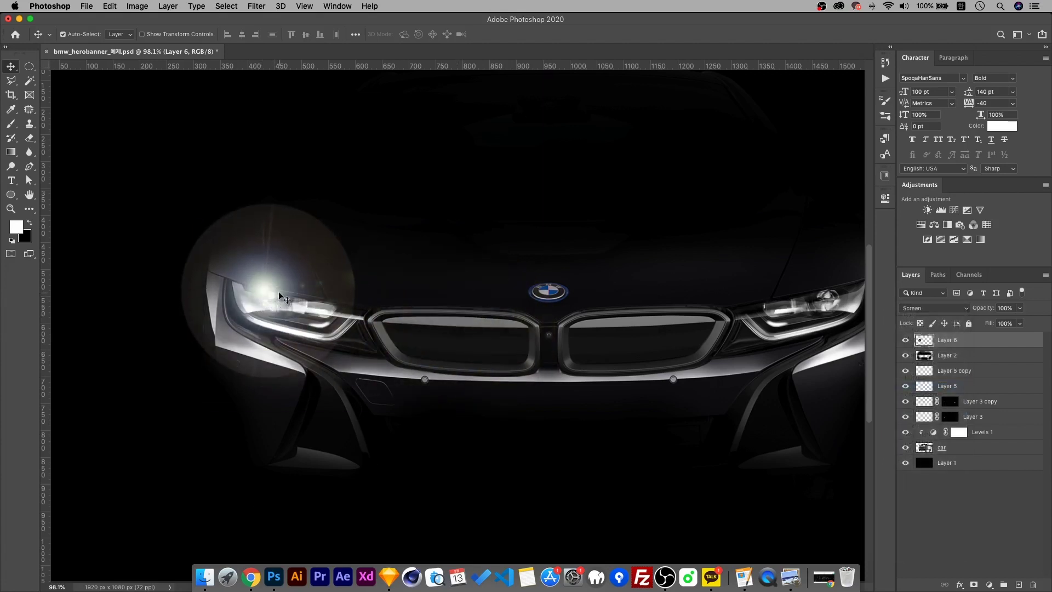
Raise the black input level in Levels on the flare layer to hide the circle's visible edge
scroll(262, 294, "up", 5)
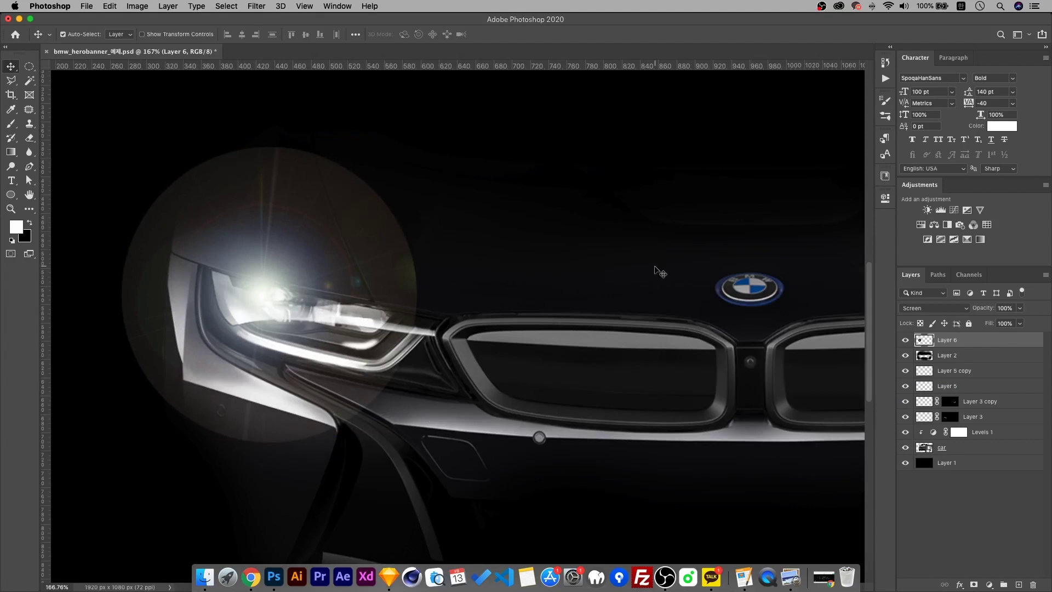
key("super+l")
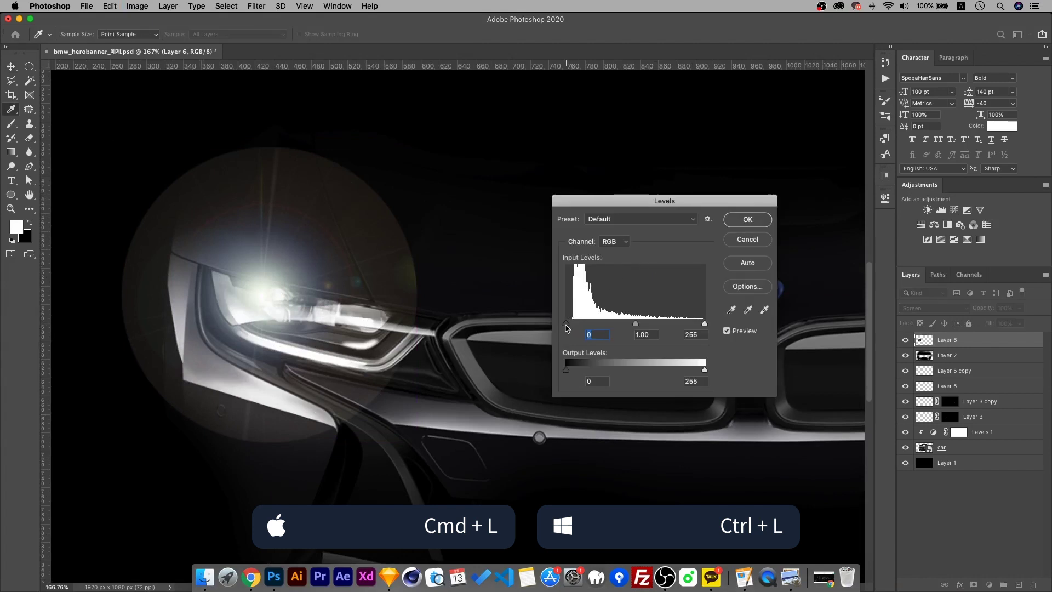
mouse_move(566, 325)
left_mouse_down()
mouse_move(613, 329)
mouse_move(581, 333)
left_mouse_up()
left_click(748, 220)
key("v")
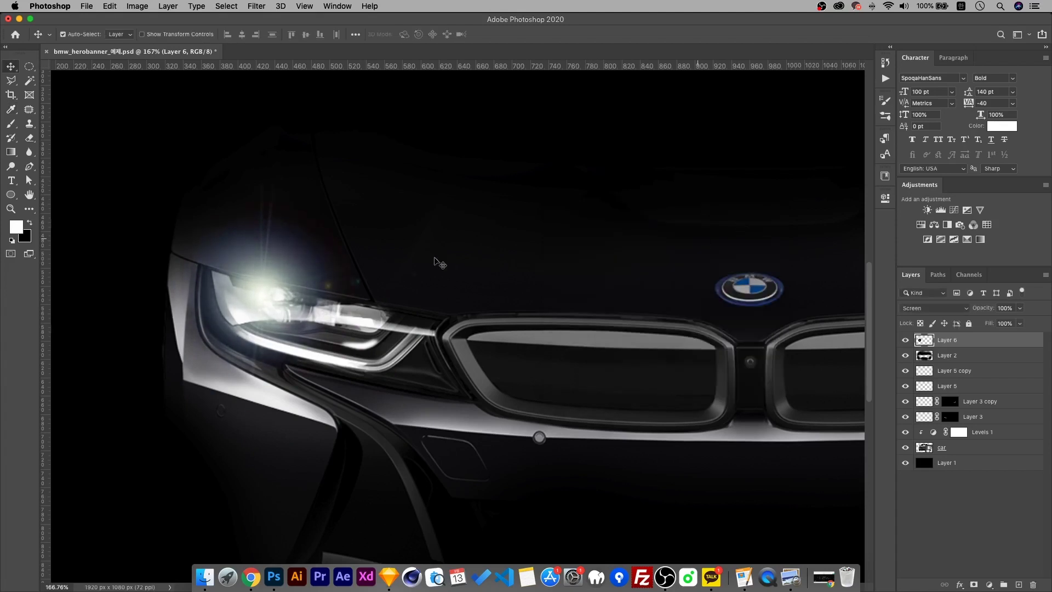
Reposition the lens flare at the headlight's upper edge and set its layer opacity to 80%
scroll(437, 261, "down", 5)
scroll(291, 318, "up", 5)
left_click_drag(269, 296, 299, 300)
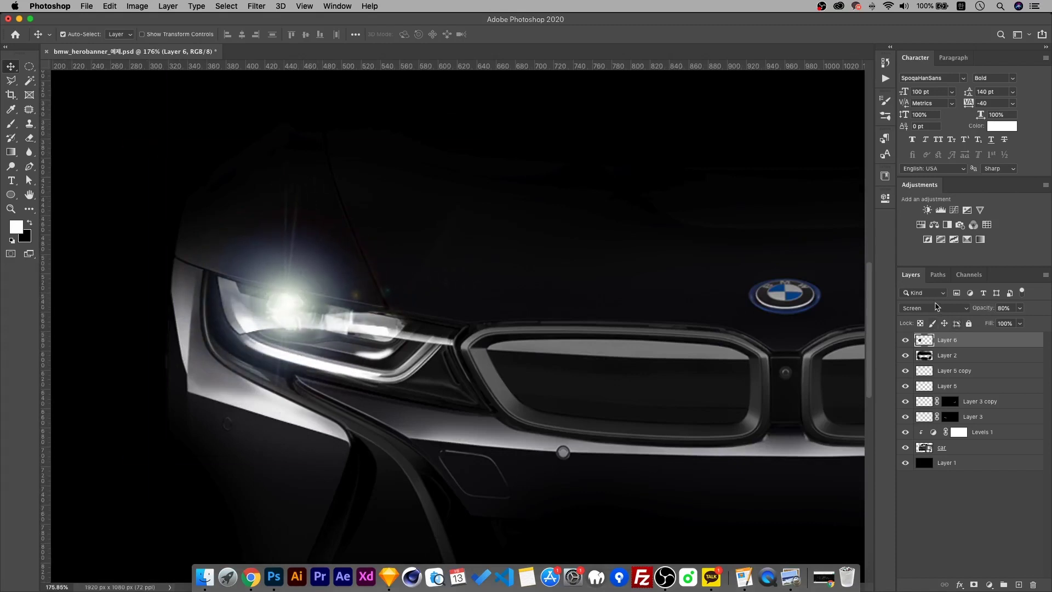
mouse_move(326, 287)
left_mouse_down()
mouse_move(287, 278)
mouse_move(324, 274)
left_mouse_up()
key("super+t")
key("Return")
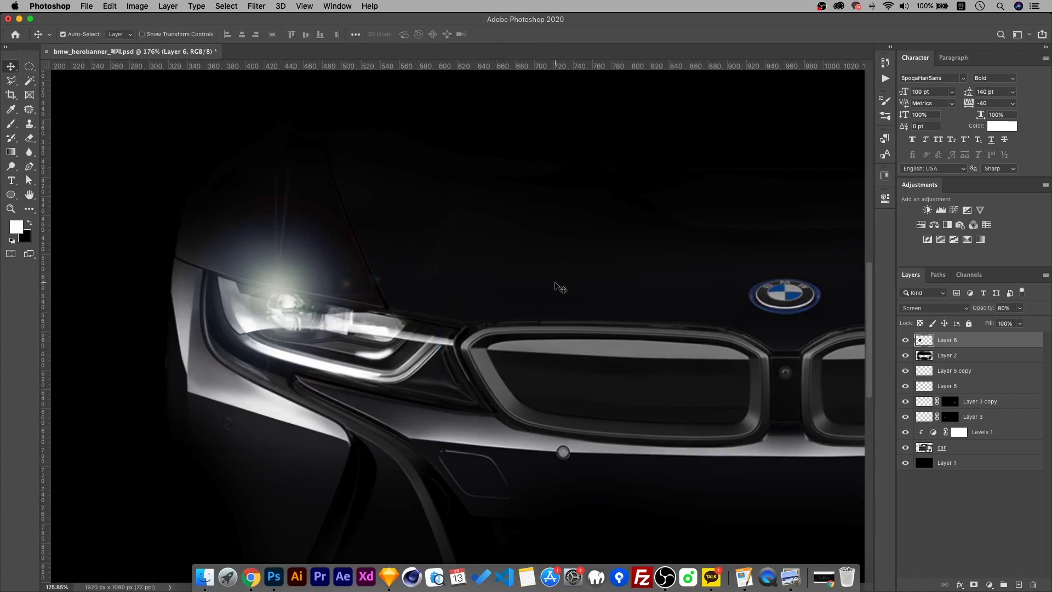
Convert the lens flare layer to a Smart Object and scale the flare down over the headlight
right_click(953, 340)
left_click(877, 235)
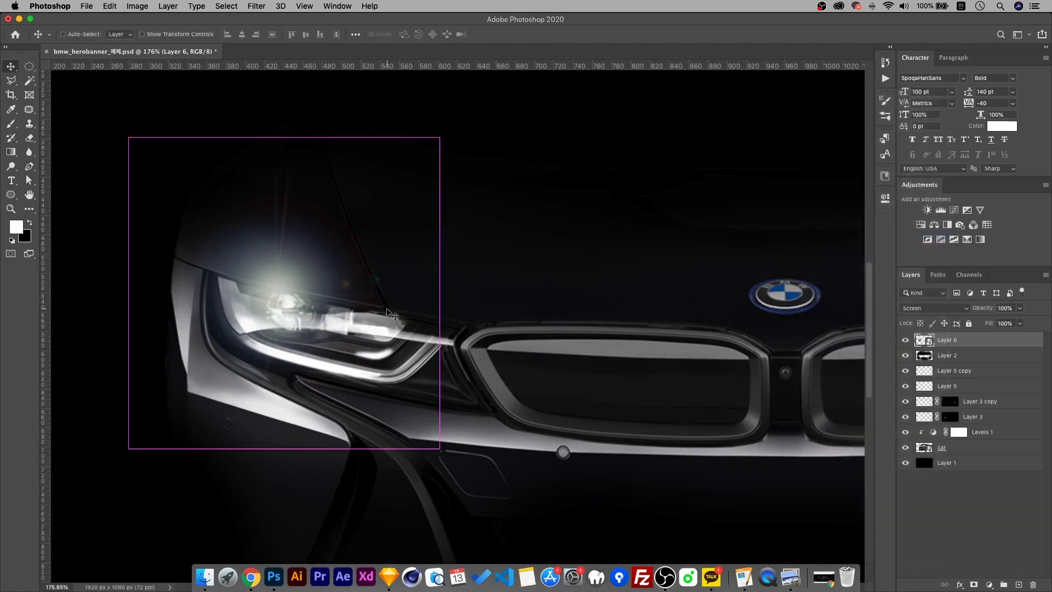
key("super+t")
left_click_drag(439, 138, 393, 173)
key("Return")
scroll(309, 346, "down", 5)
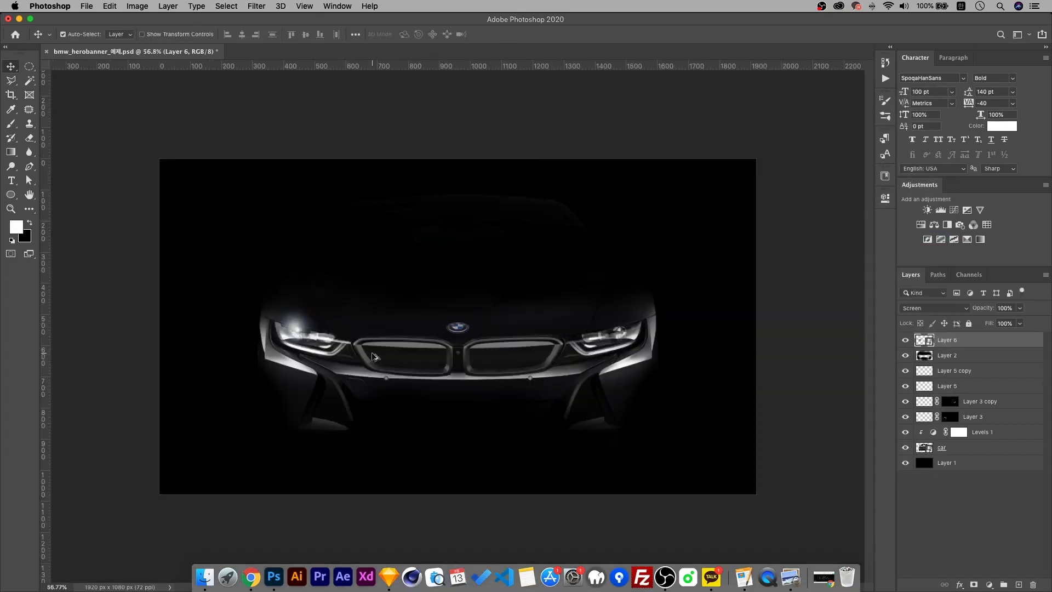
Duplicate the lens flare and scale the copy down over the inner lamp of the image's left headlight
scroll(310, 346, "up", 4)
left_click_drag(197, 281, 307, 315)
key("super+t")
left_click_drag(387, 226, 347, 261)
left_click_drag(302, 300, 299, 300)
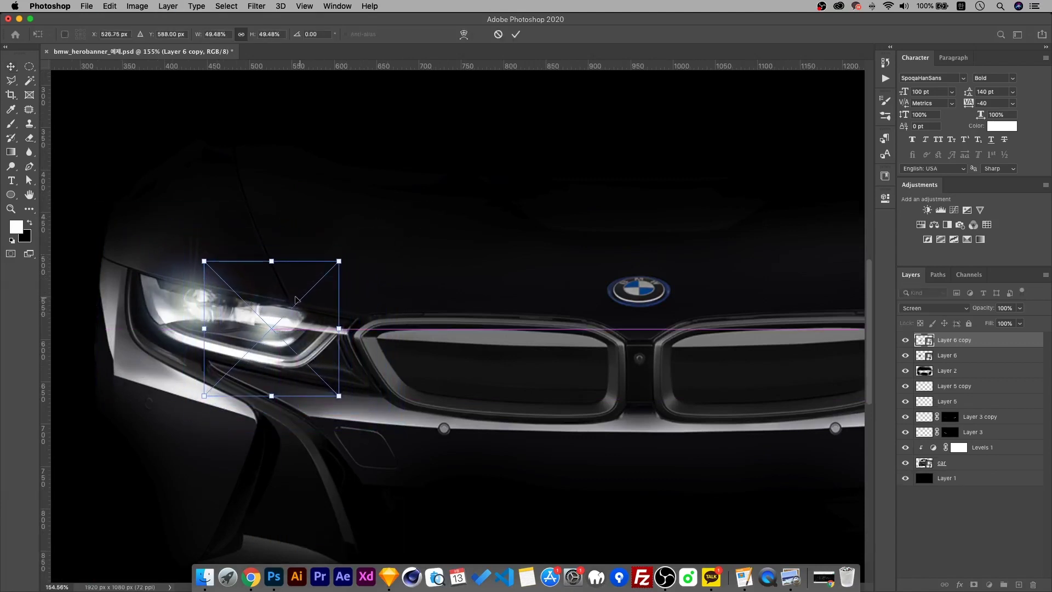
key("Return")
scroll(301, 309, "down", 3)
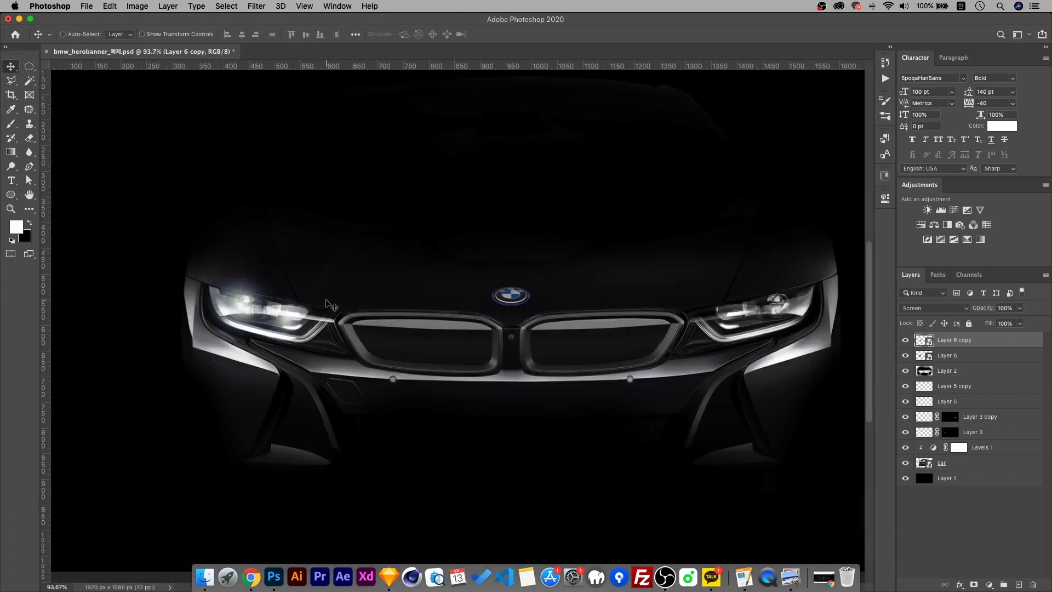
key("super+t")
left_click_drag(400, 274, 354, 243)
key("Return")
Duplicate both lens flare layers, move the copies onto the image's right headlight and flip them horizontally
left_click(964, 356, "shift")
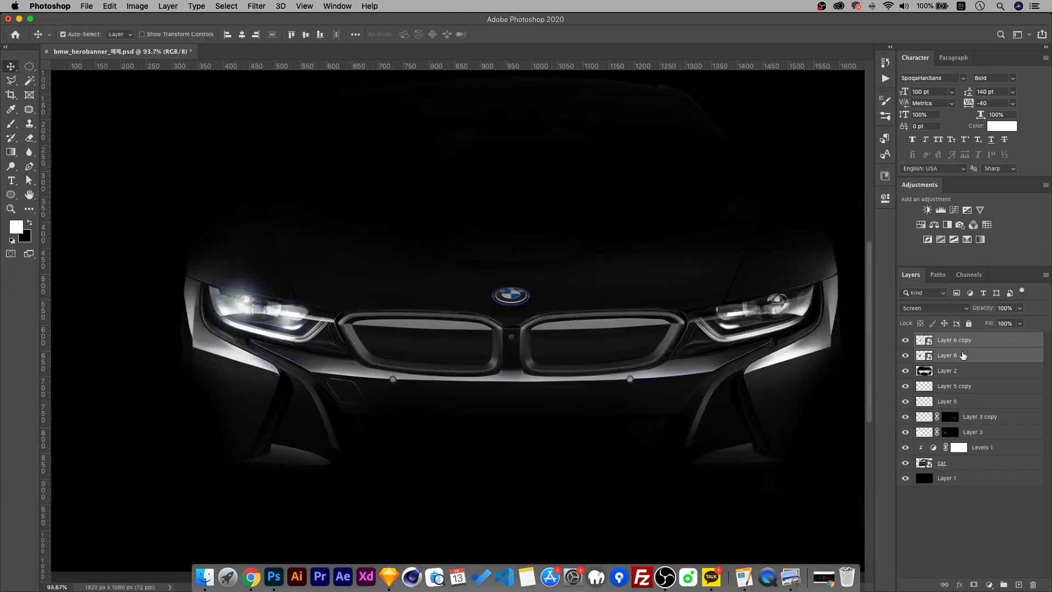
key("i")
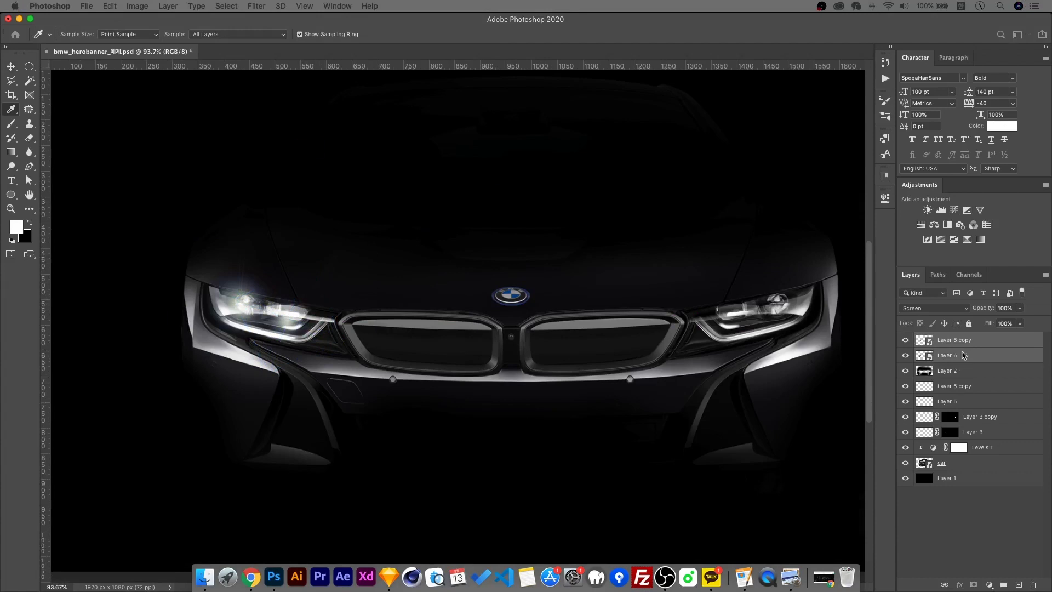
key("v")
key("super+j")
key("super+t")
left_click_drag(310, 301, 782, 313)
right_click(756, 310)
left_click(786, 499)
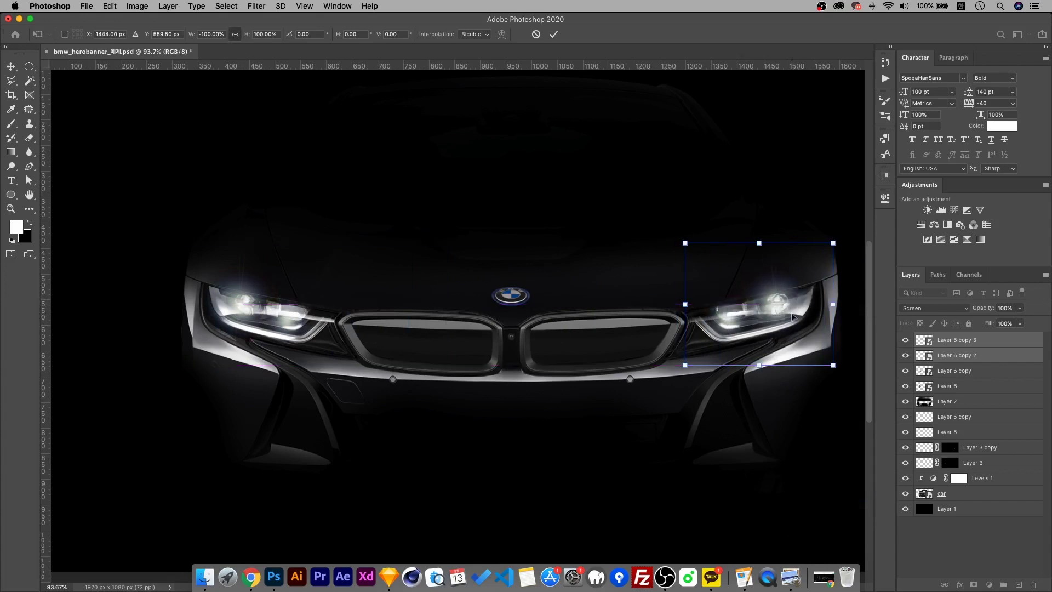
key("Return")
scroll(319, 409, "down", 3)
left_click(410, 376)
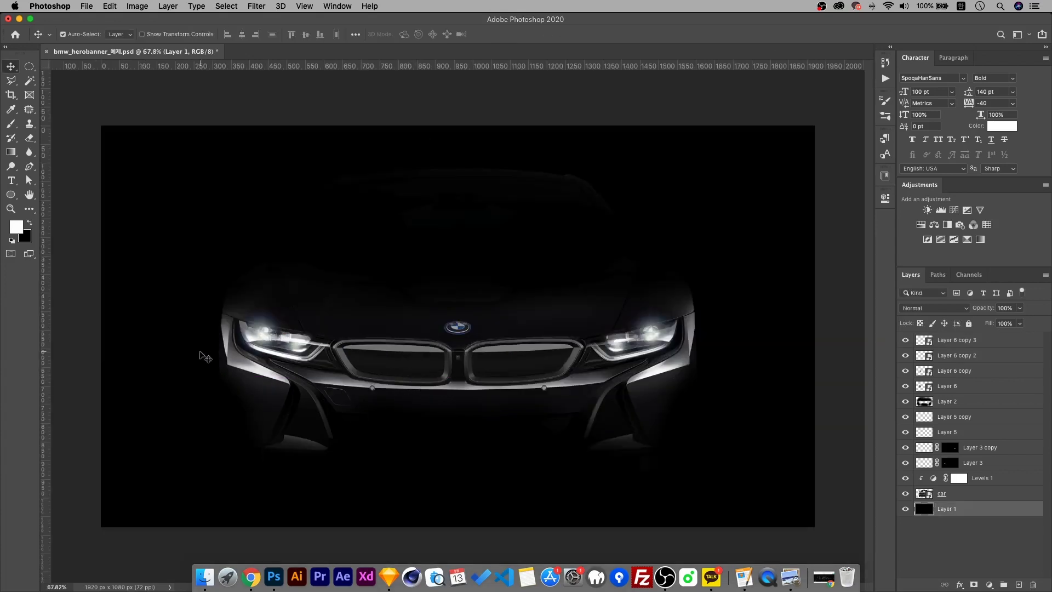
scroll(247, 356, "up", 5)
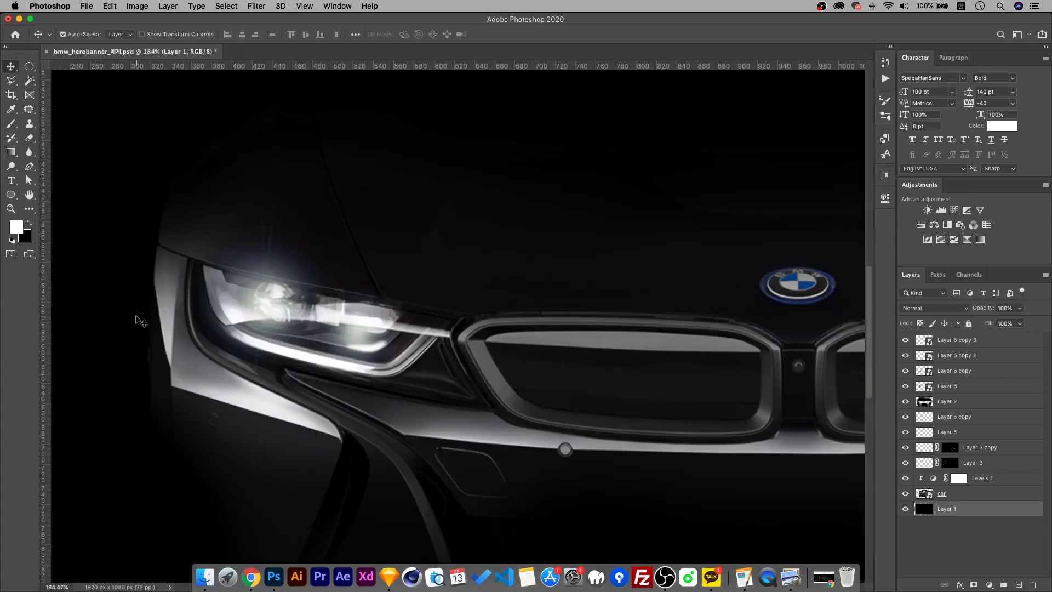
scroll(208, 301, "down", 5)
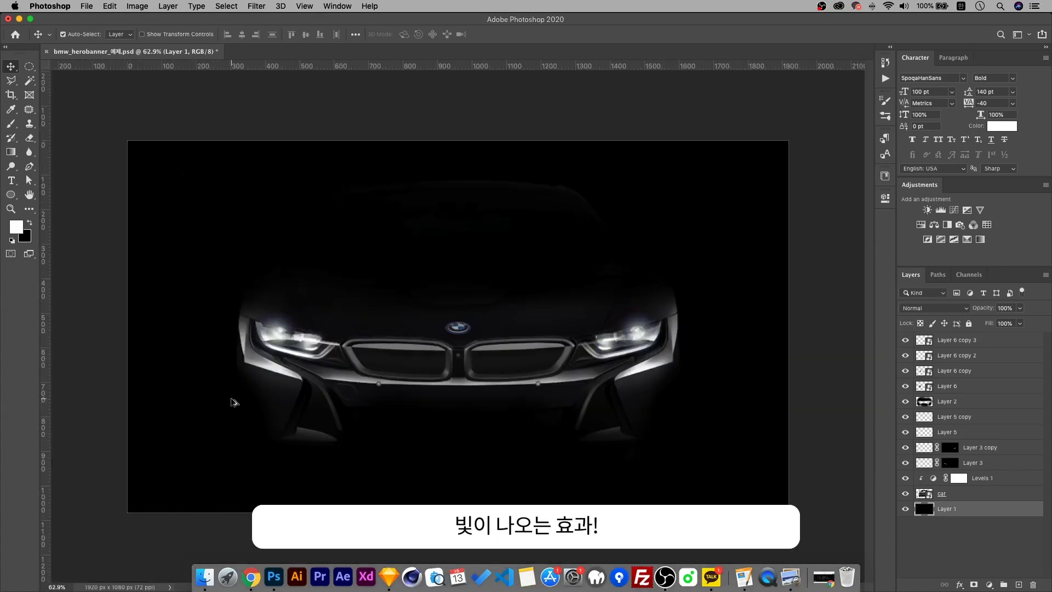
scroll(246, 403, "up", 3)
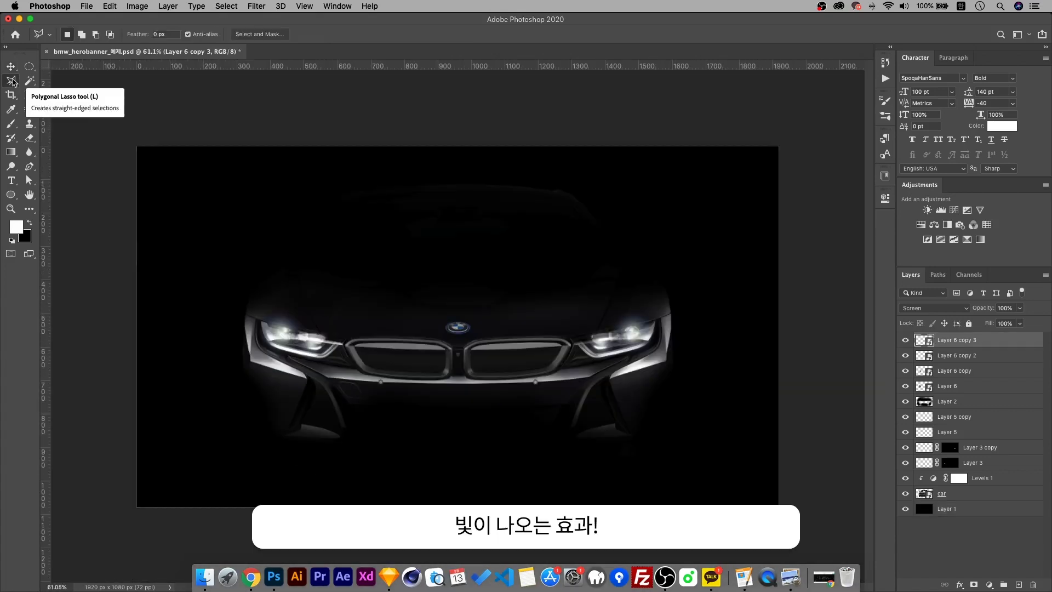
Draw a white four-sided Pen shape, about 690 by 603 px, from the left headlight out past the canvas's lower-left corner
left_click(32, 168)
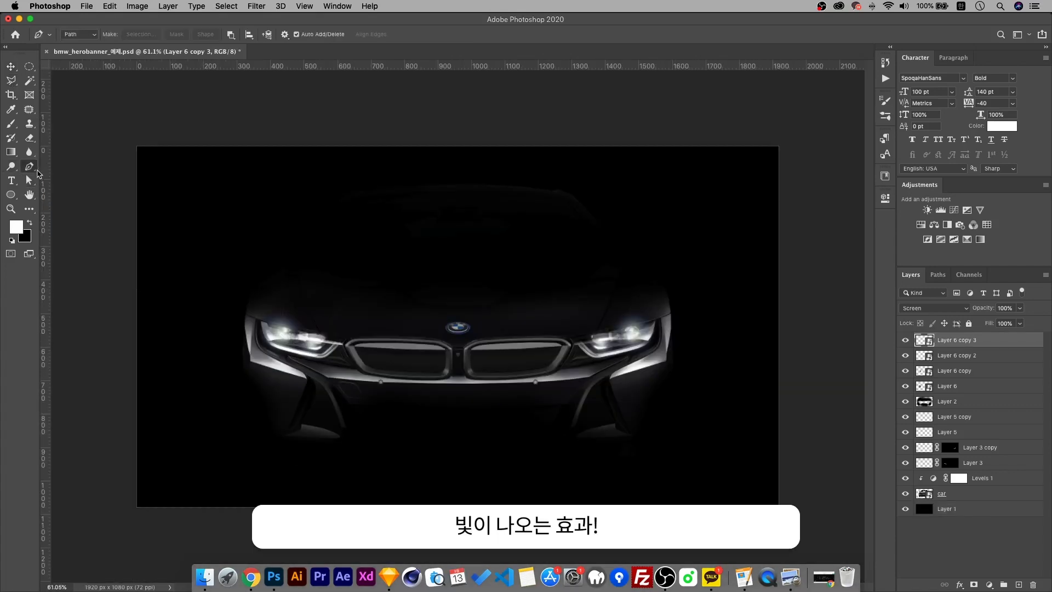
left_click(94, 34)
key("Return")
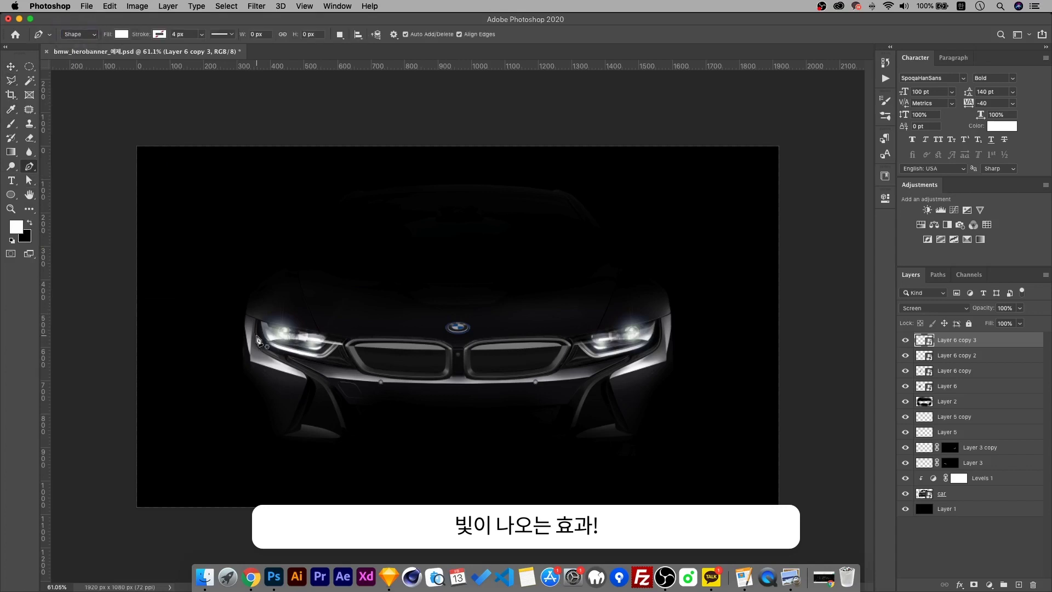
left_click(262, 322)
left_click(344, 339)
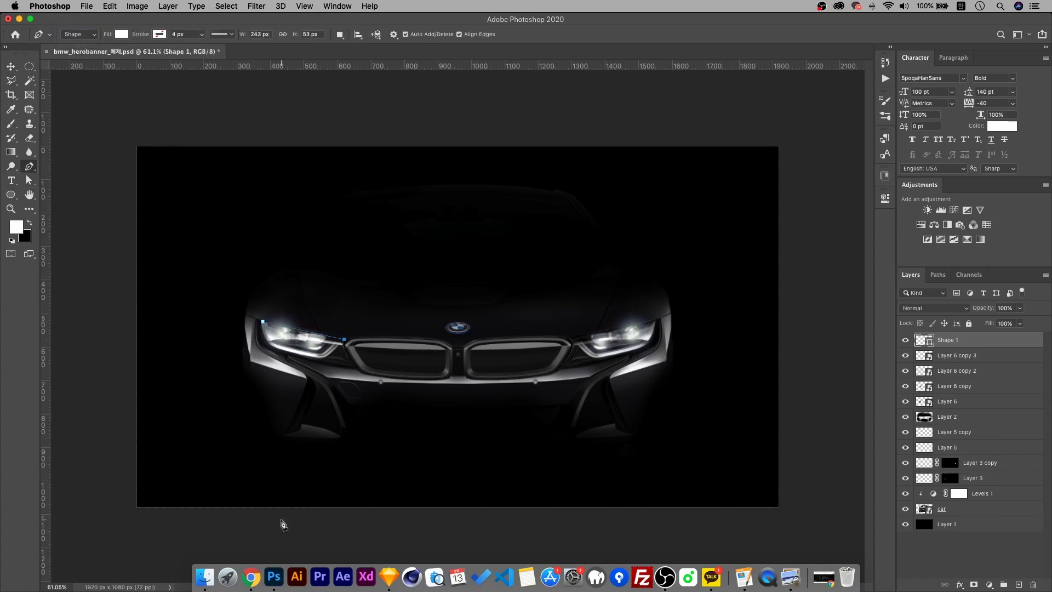
left_click(266, 523)
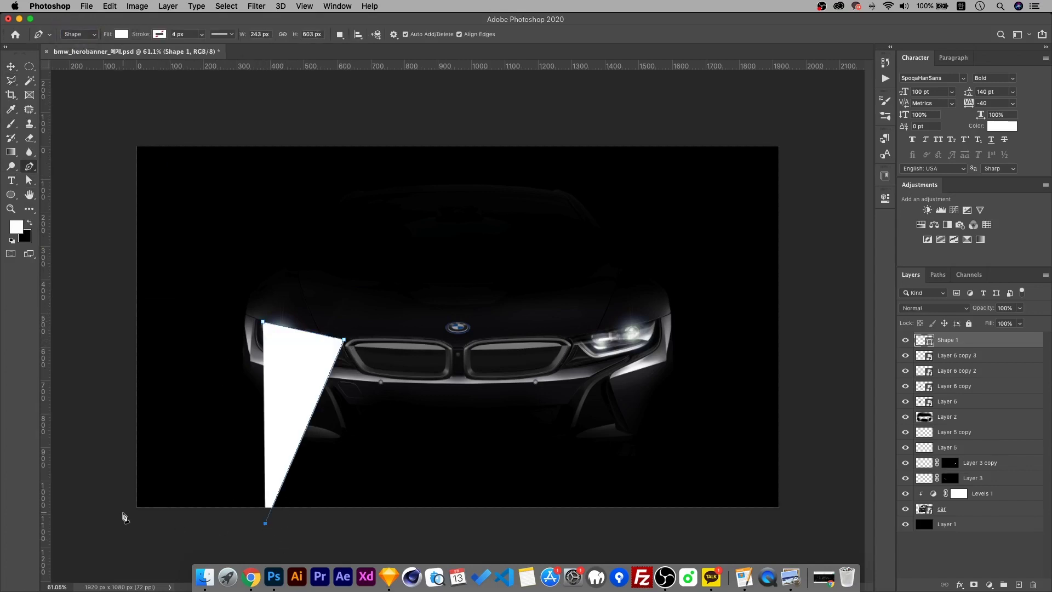
left_click(113, 459)
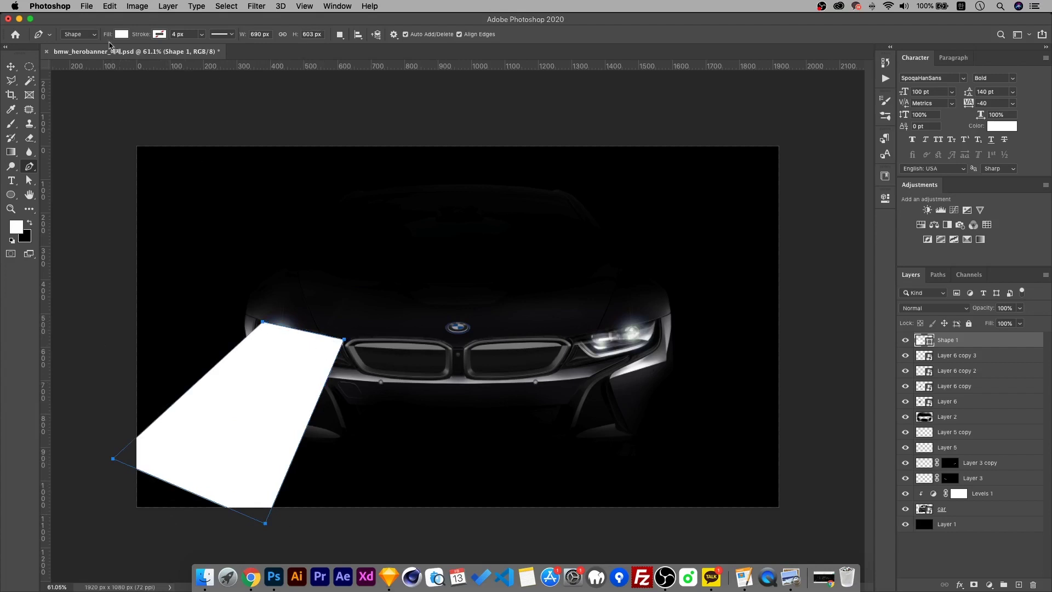
Move the beam shape's two outer corner points farther outside the canvas to widen the beam
left_click(10, 67)
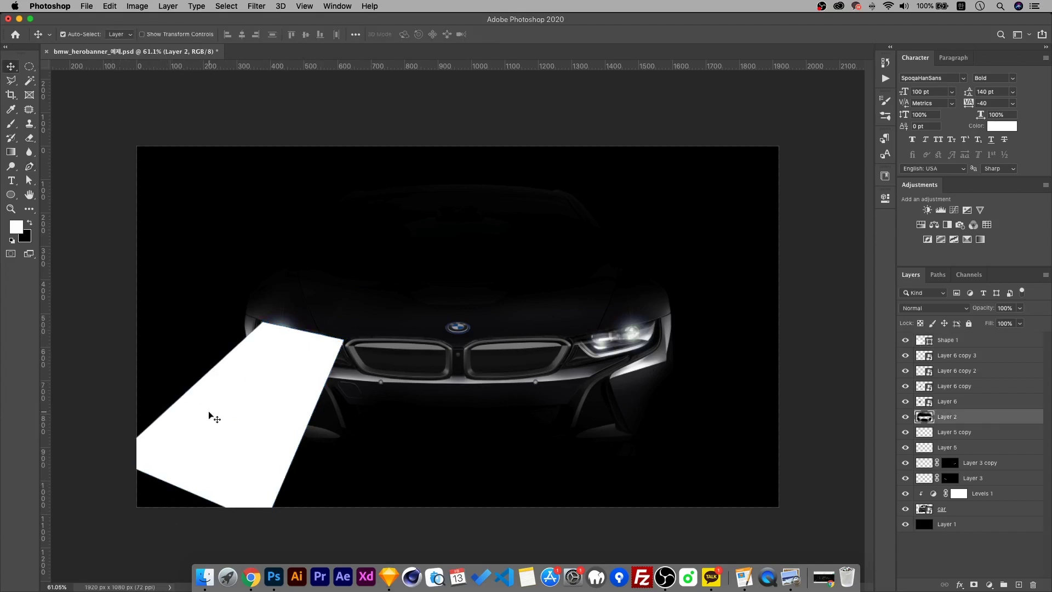
key("a")
left_click_drag(113, 458, 86, 431)
left_click_drag(266, 527, 253, 558)
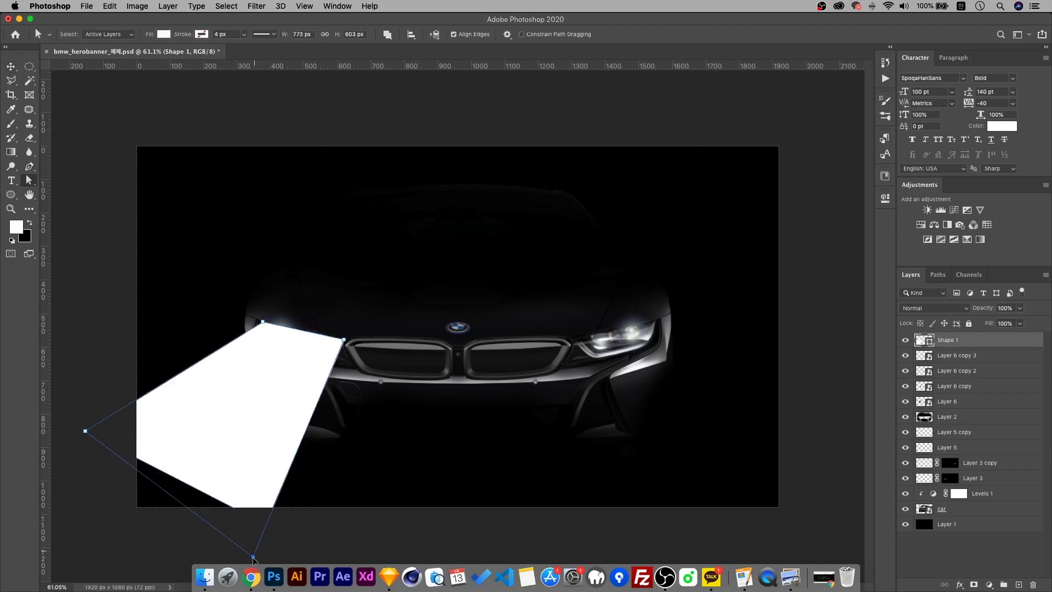
left_click(10, 67)
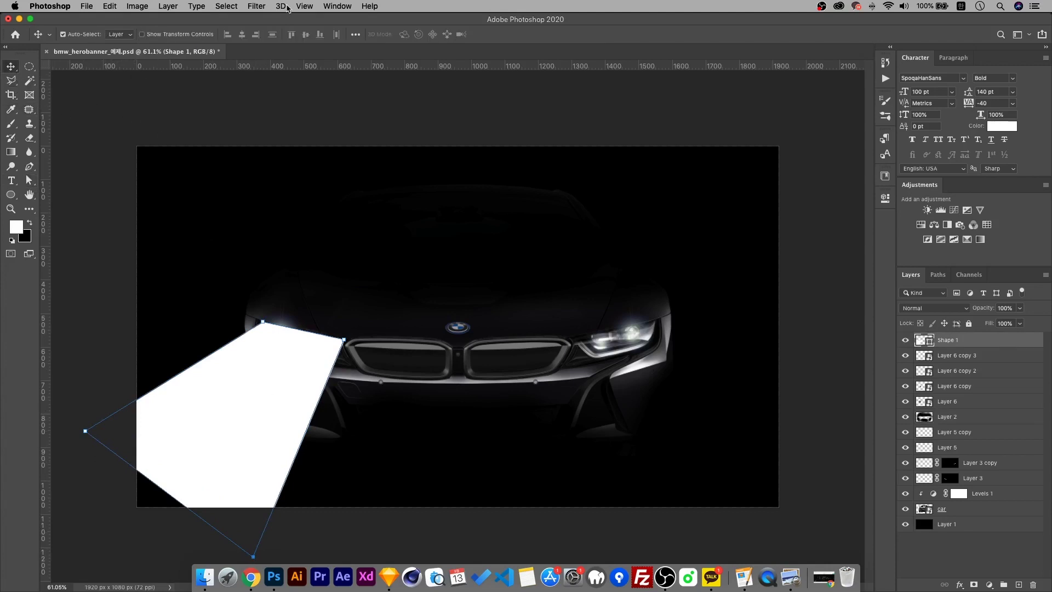
left_click(257, 6)
mouse_move(279, 140)
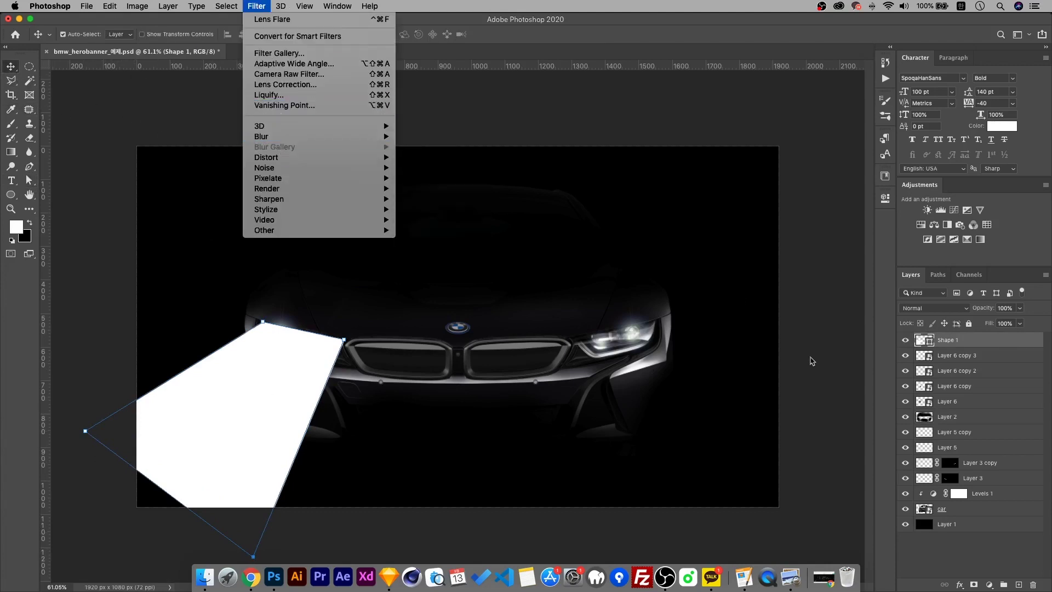
left_click(301, 396)
Convert the Shape 1 beam layer to a Smart Object
left_click(938, 356)
left_click(956, 342)
right_click(958, 345)
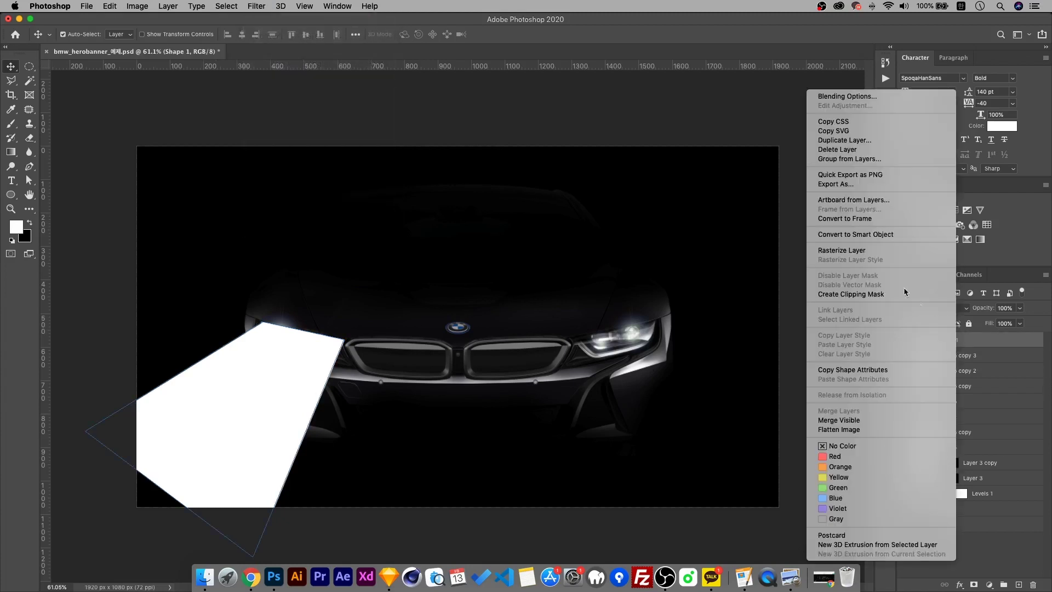
left_click(844, 235)
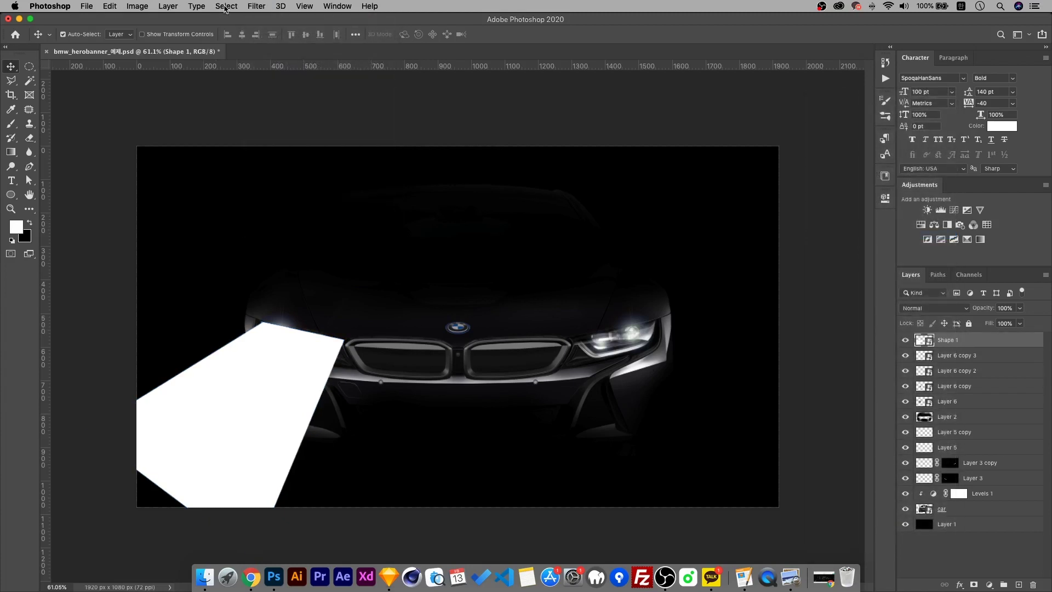
Start a Field Blur on the beam and place its first pin on the left headlight with an 8 px blur
left_click(262, 7)
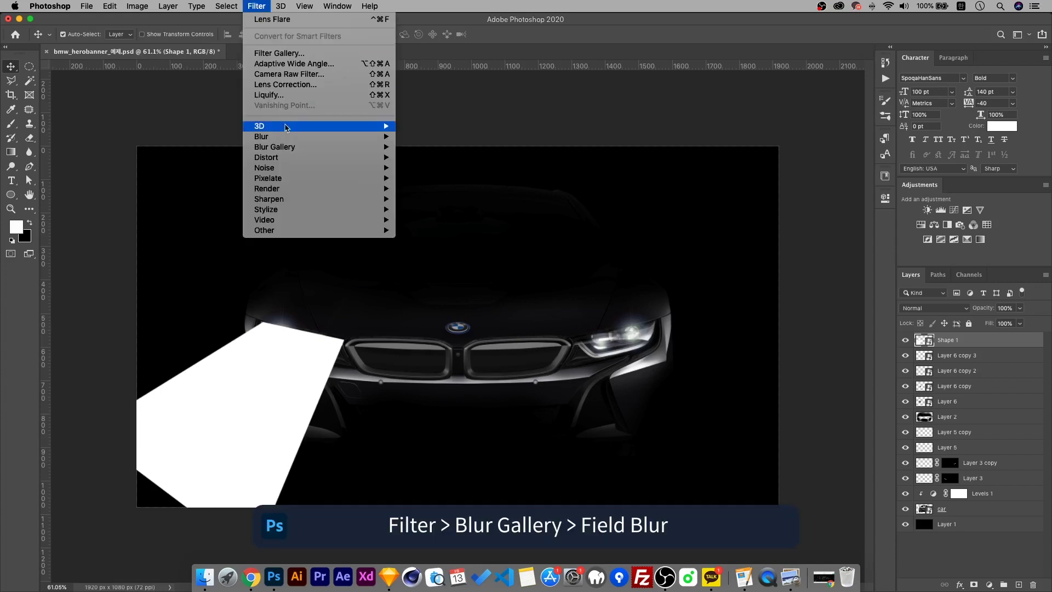
mouse_move(384, 147)
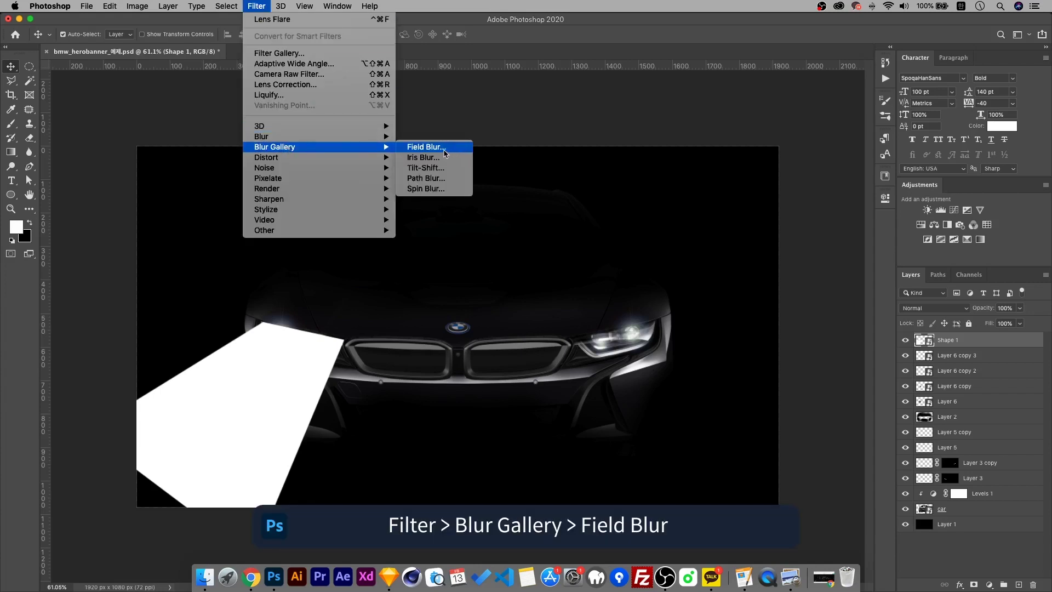
left_click(427, 147)
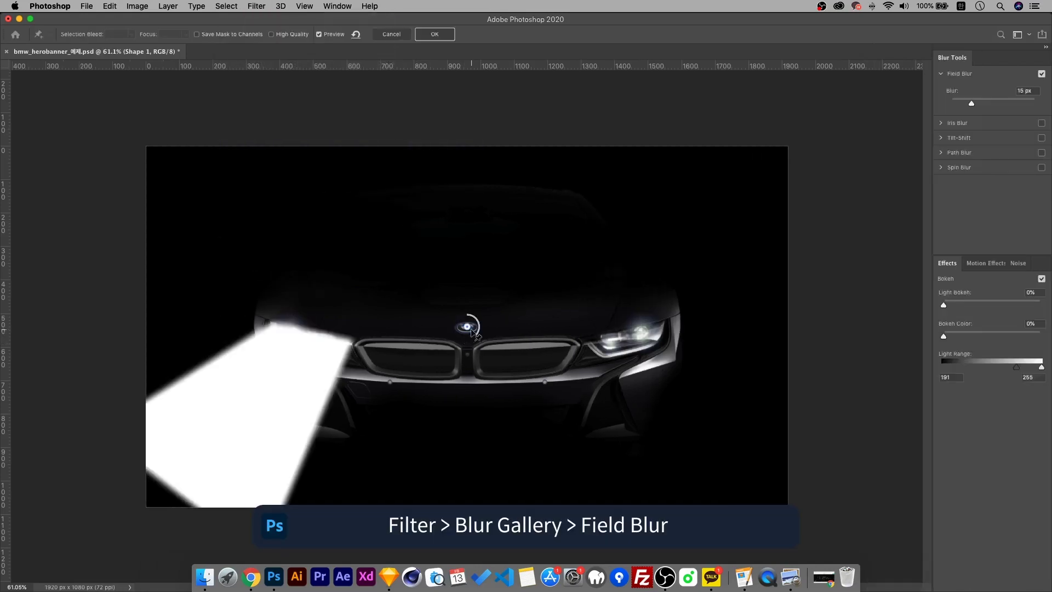
left_click_drag(467, 326, 312, 333)
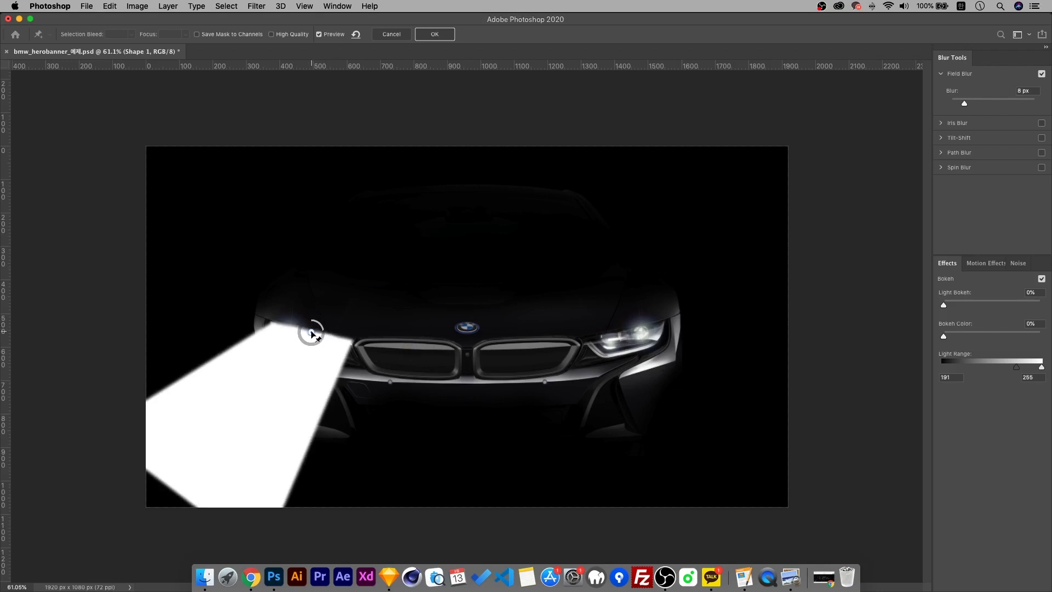
Add a second, stronger Field Blur pin outside the canvas at the beam's far end and apply the filter
left_click(173, 494)
left_click_drag(173, 484, 128, 548)
left_click(318, 488)
left_click_drag(328, 487, 323, 495)
key("Delete")
left_click_drag(128, 548, 172, 554)
mouse_move(312, 332)
left_mouse_down()
mouse_move(340, 335)
mouse_move(316, 336)
left_mouse_up()
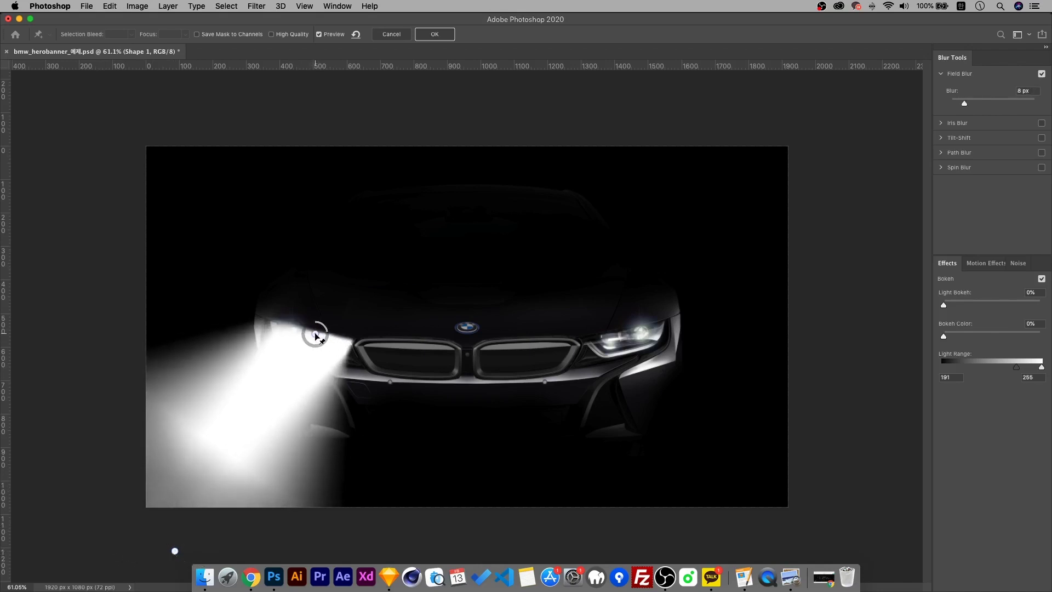
left_click(434, 34)
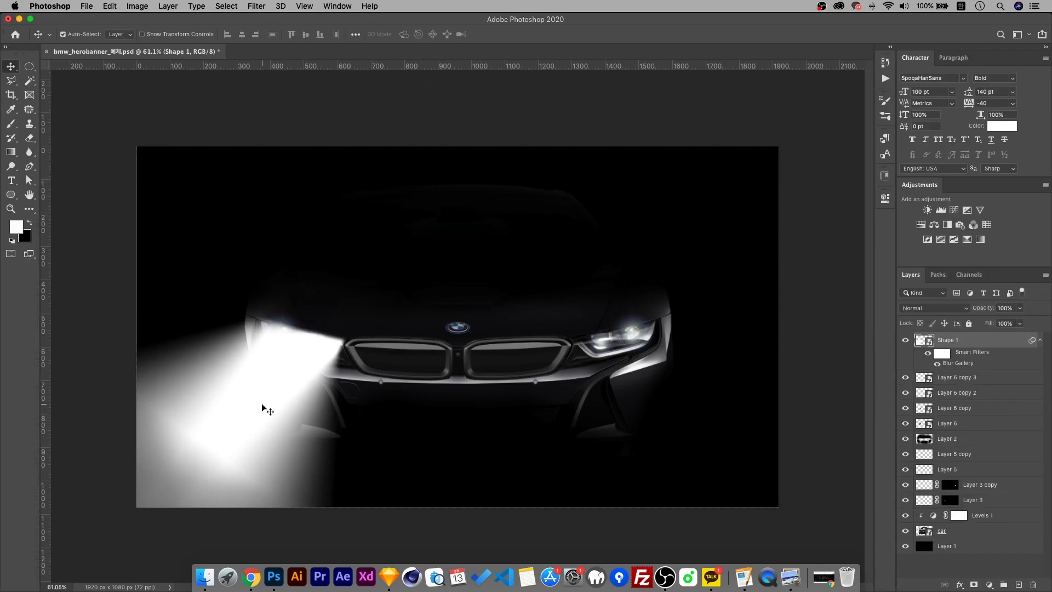
Add a layer mask to the beam layer and fade out the beam's far end with a black-to-transparent gradient
left_click(974, 585)
left_click(11, 152)
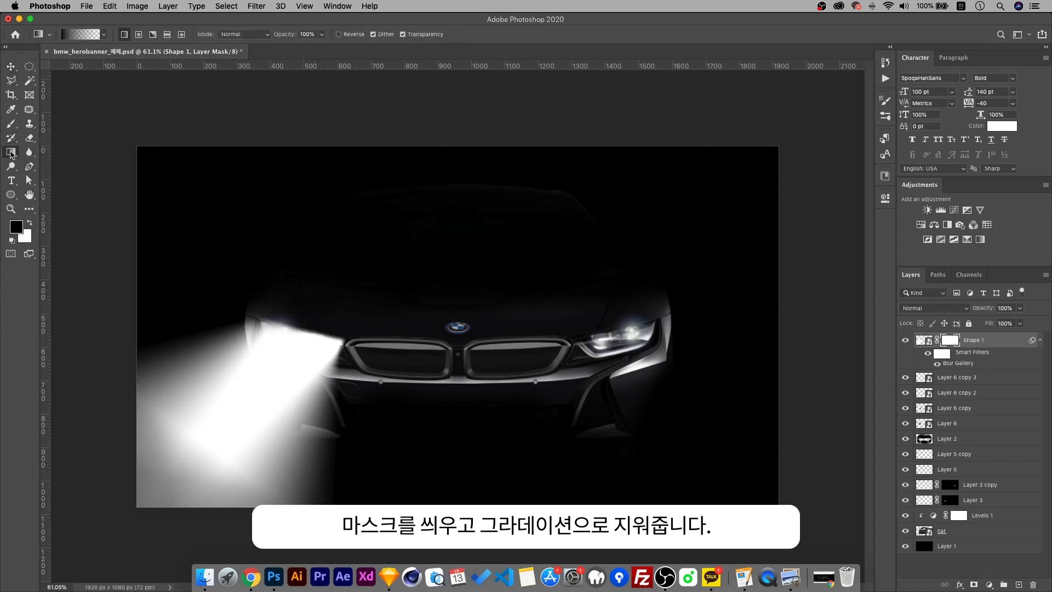
left_click_drag(169, 471, 306, 350)
left_click_drag(136, 483, 302, 339)
key("super+z")
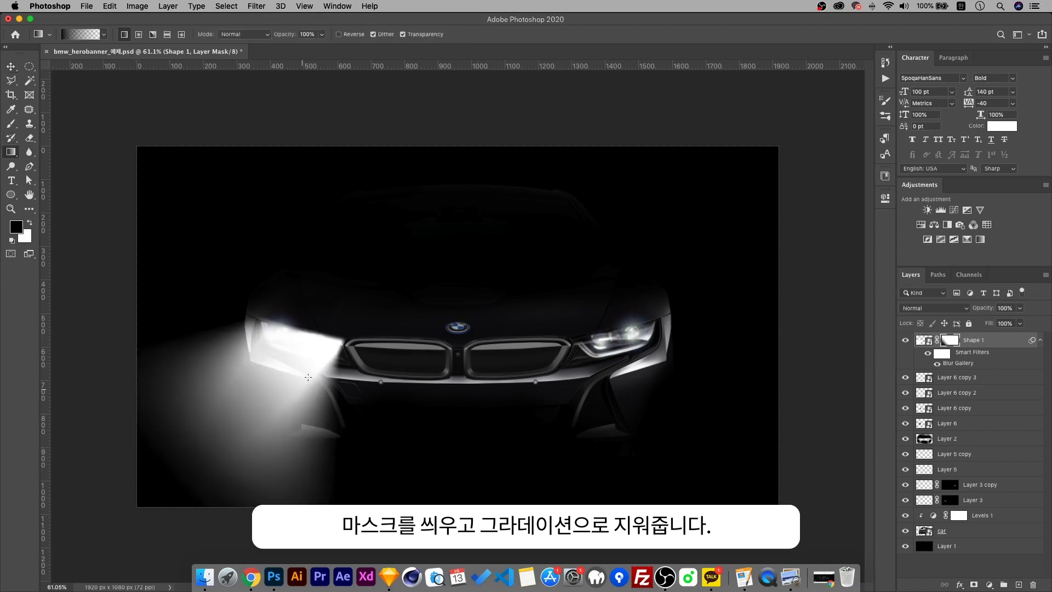
key("super+shift+z")
key("super+z")
Dim the beam by painting its mask with a soft 300 px black brush, lowering the brush opacity to 5%
key("b")
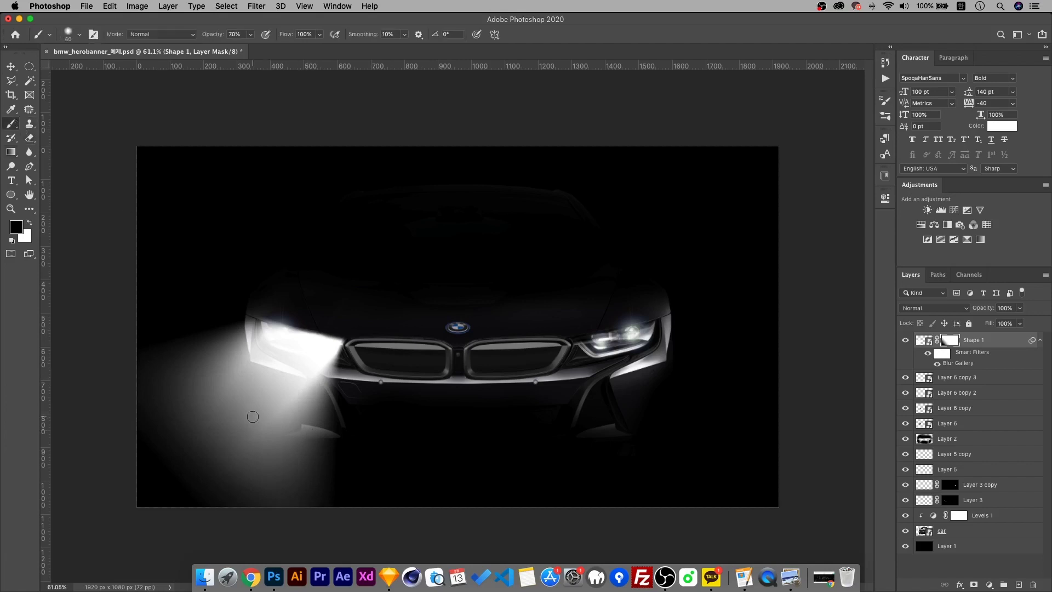
key("bracketright")
key("bracketright")
key("bracketright")
key("bracketright")
key("bracketright")
key("bracketright")
key("bracketright")
mouse_move(281, 326)
left_mouse_down()
mouse_move(134, 399)
mouse_move(302, 330)
mouse_move(294, 461)
mouse_move(263, 377)
left_mouse_up()
key("3")
mouse_move(188, 447)
left_mouse_down()
mouse_move(252, 455)
mouse_move(176, 442)
mouse_move(157, 423)
mouse_move(189, 452)
mouse_move(226, 383)
mouse_move(206, 404)
mouse_move(301, 442)
mouse_move(269, 380)
mouse_move(387, 446)
mouse_move(284, 423)
mouse_move(465, 369)
left_mouse_up()
key("1")
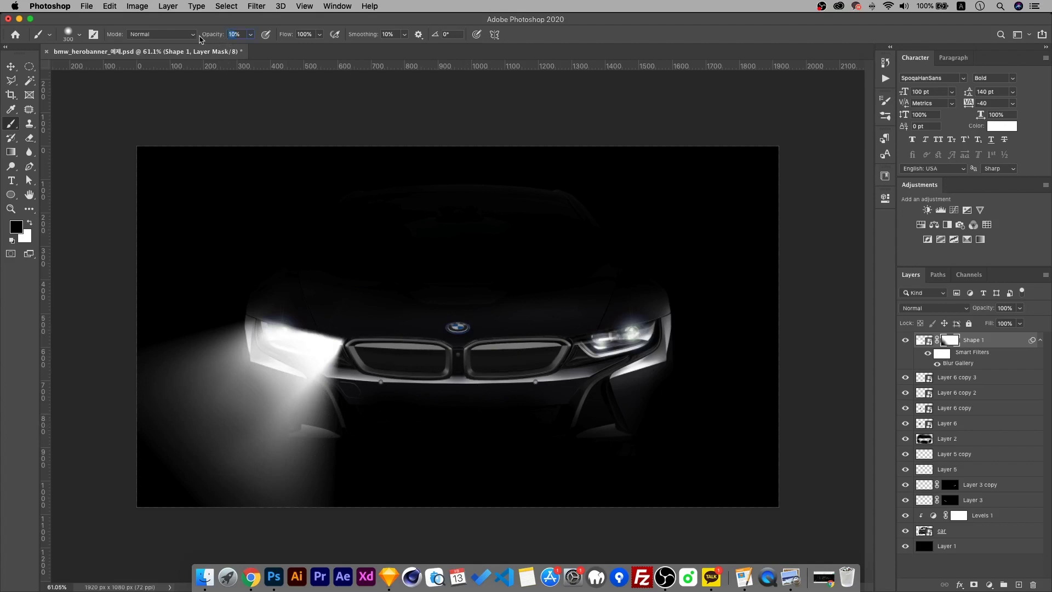
key("Return")
mouse_move(245, 410)
left_mouse_down()
mouse_move(290, 351)
mouse_move(297, 311)
mouse_move(324, 378)
mouse_move(271, 435)
mouse_move(305, 326)
mouse_move(359, 437)
mouse_move(242, 434)
mouse_move(248, 429)
mouse_move(230, 474)
mouse_move(333, 486)
mouse_move(364, 440)
mouse_move(229, 421)
mouse_move(237, 411)
mouse_move(172, 340)
mouse_move(184, 322)
mouse_move(285, 329)
mouse_move(261, 417)
mouse_move(206, 418)
mouse_move(575, 477)
mouse_move(258, 429)
left_mouse_up()
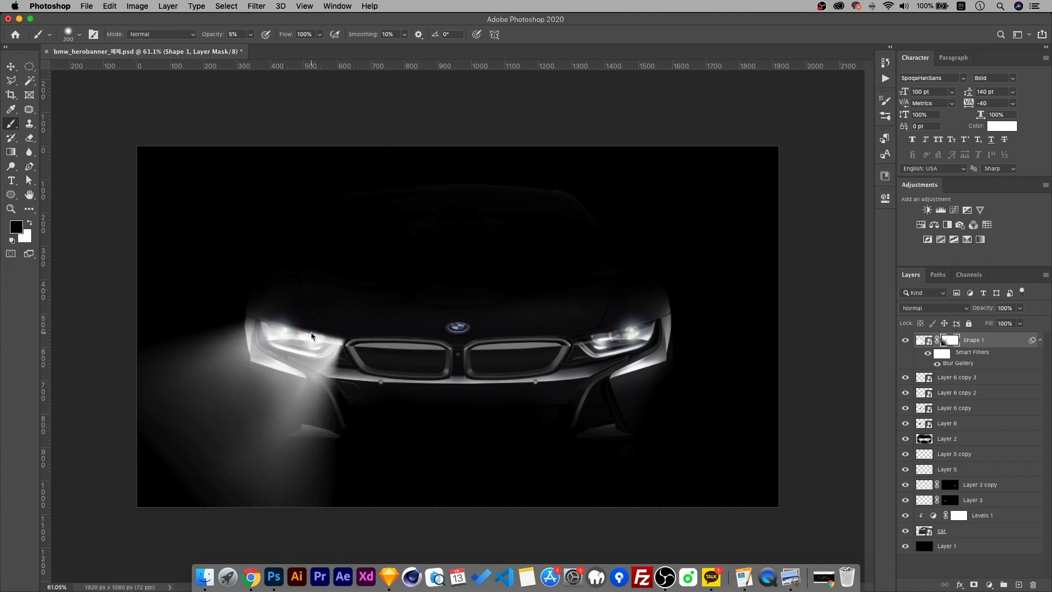
Refine the beam's mask around the left headlight with a 60 px black brush at 5% opacity
scroll(309, 328, "up", 5)
key("bracketleft")
key("bracketleft")
key("bracketleft")
key("bracketleft")
key("bracketleft")
key("bracketleft")
key("bracketleft")
key("bracketleft")
key("bracketleft")
key("bracketleft")
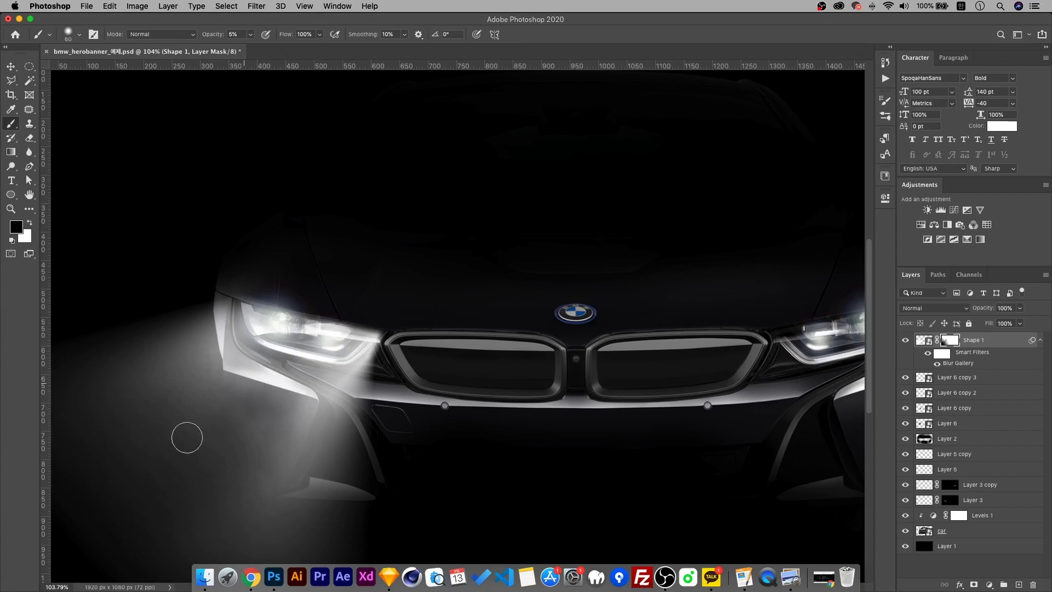
key("super+minus")
key("super+minus")
key("super+minus")
key("super+0")
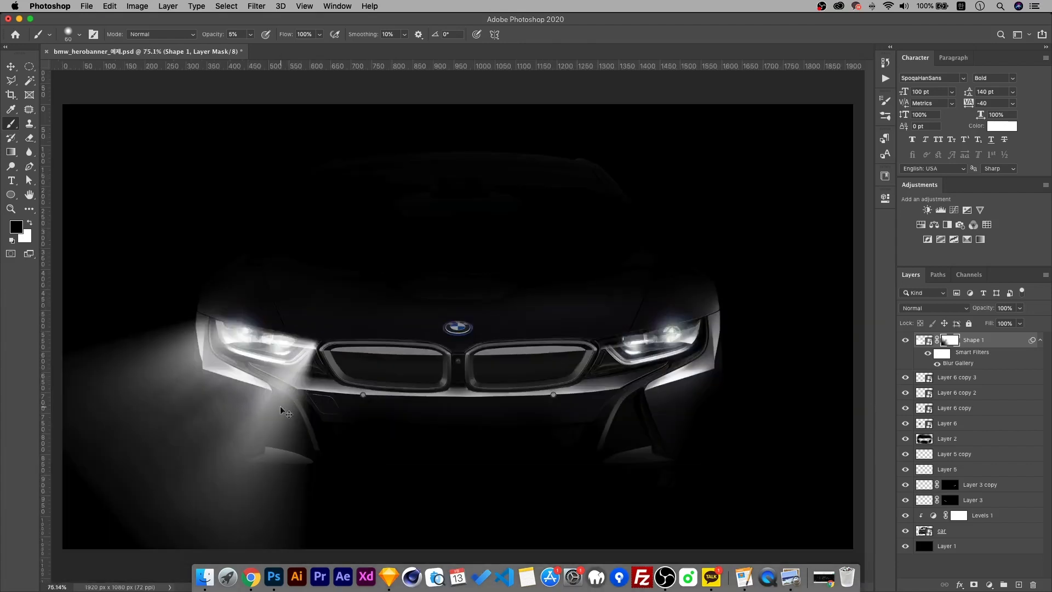
key("x")
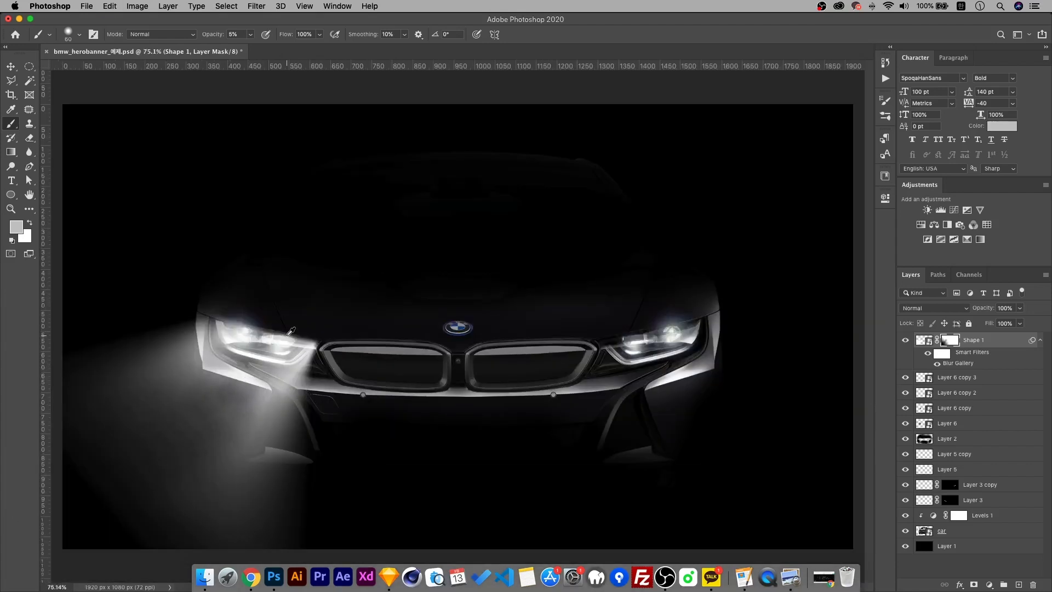
key("x")
key("x")
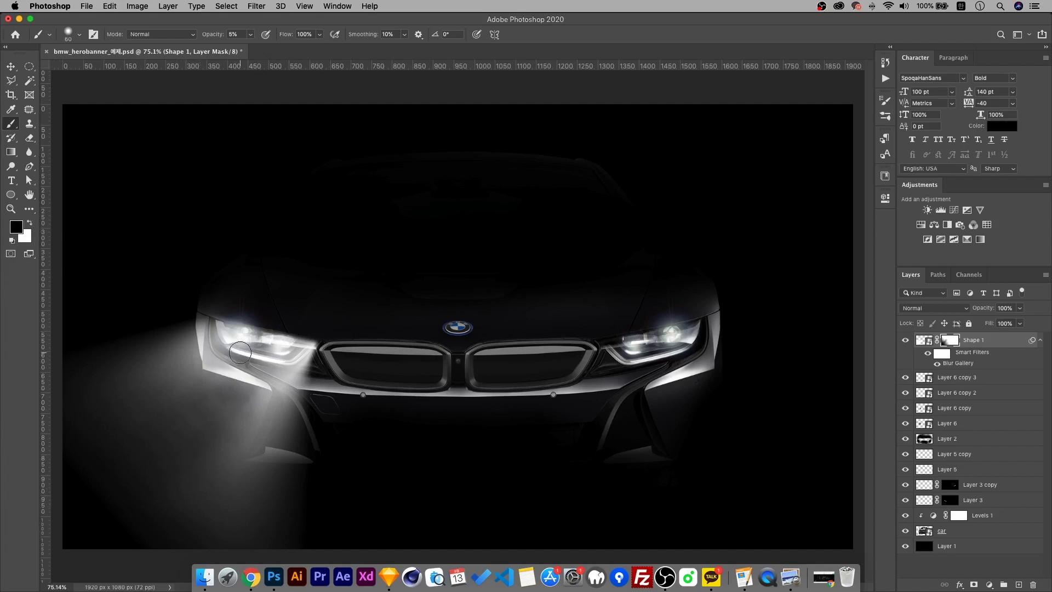
Create a new 1920 x 1080 px document at 72 ppi and fill its background with black
scroll(267, 141, "down", 5)
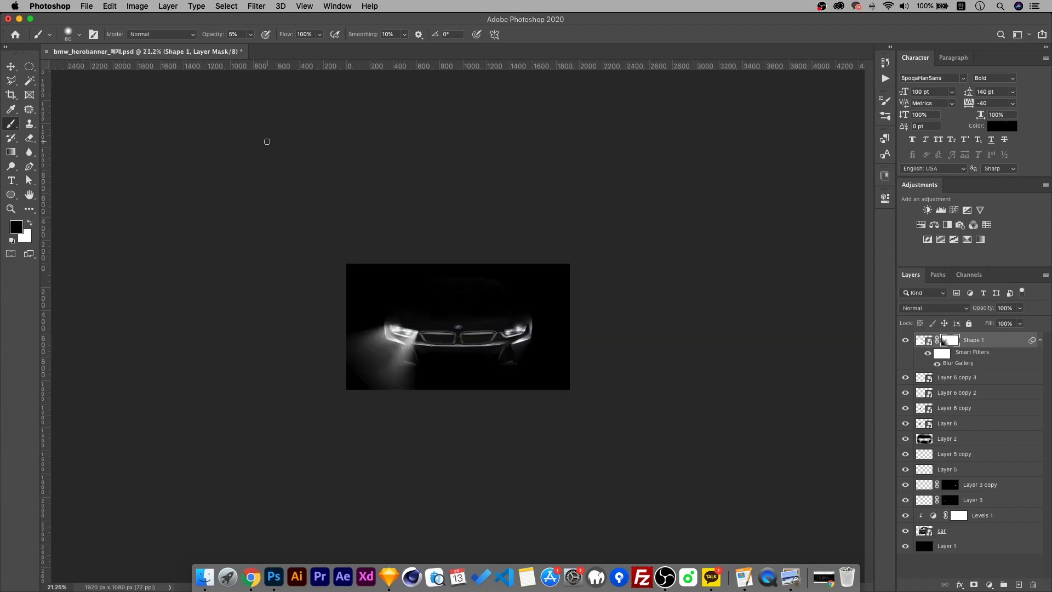
left_click(10, 66)
key("super+0")
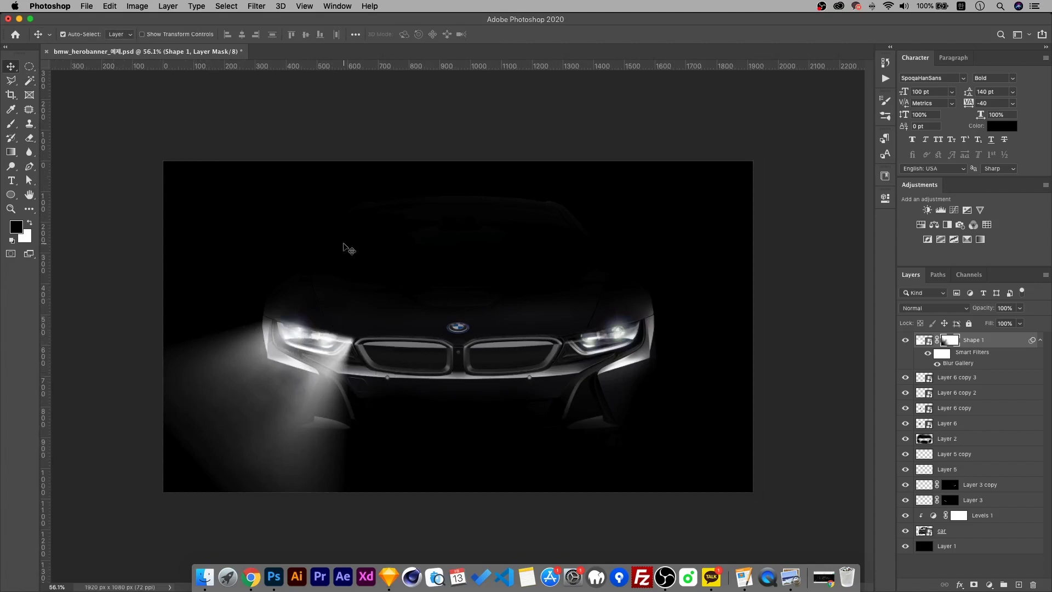
left_click(426, 144)
key("super+n")
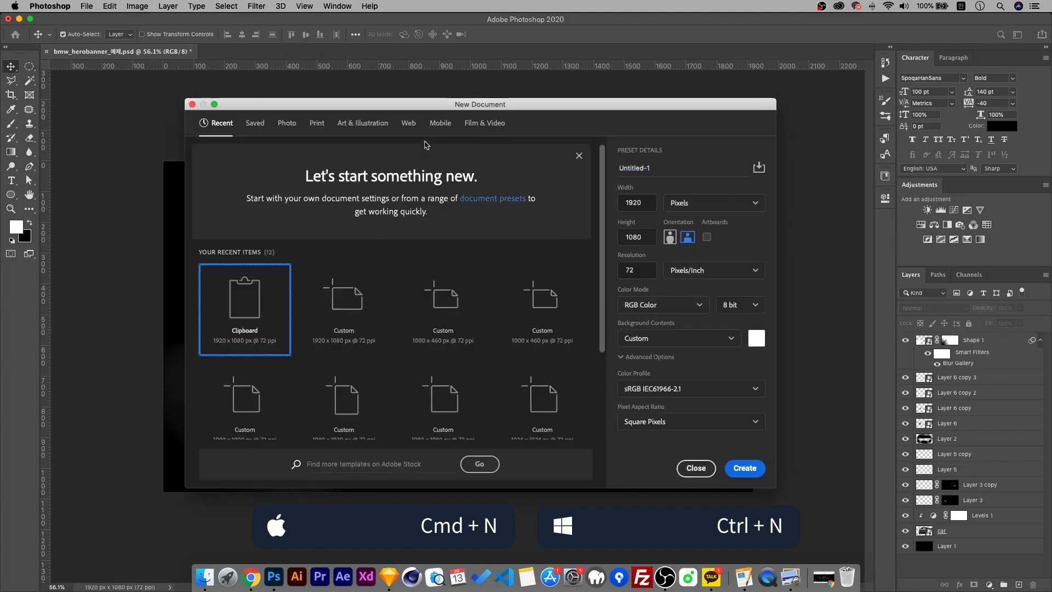
left_click(744, 468)
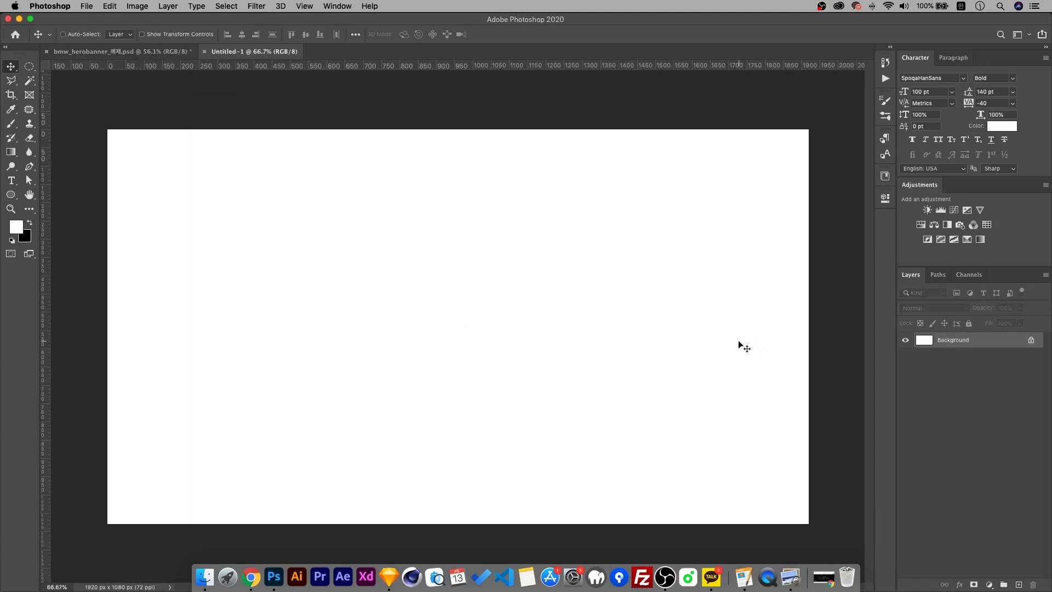
key("super+BackSpace")
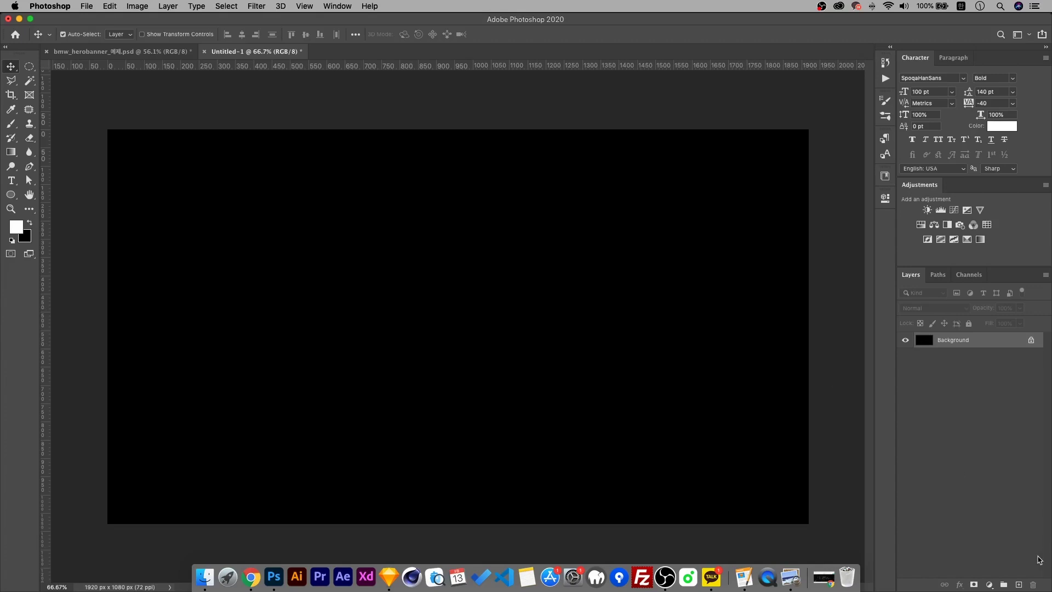
Add a new layer and scatter white dots around the canvas centre with a soft 30 px brush at 100% opacity
left_click(1019, 584)
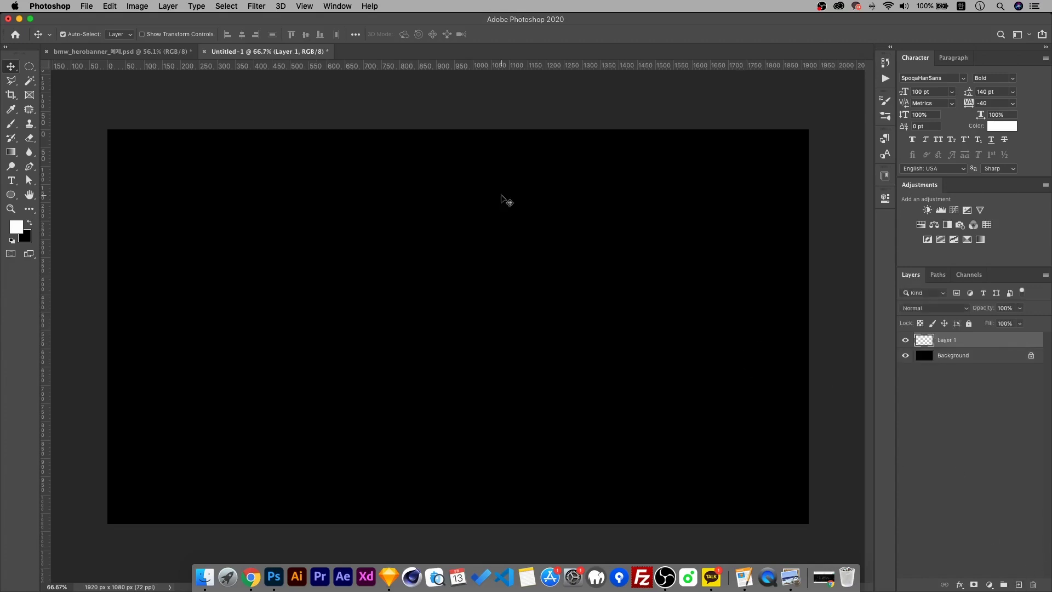
left_click(14, 126)
left_click(70, 34)
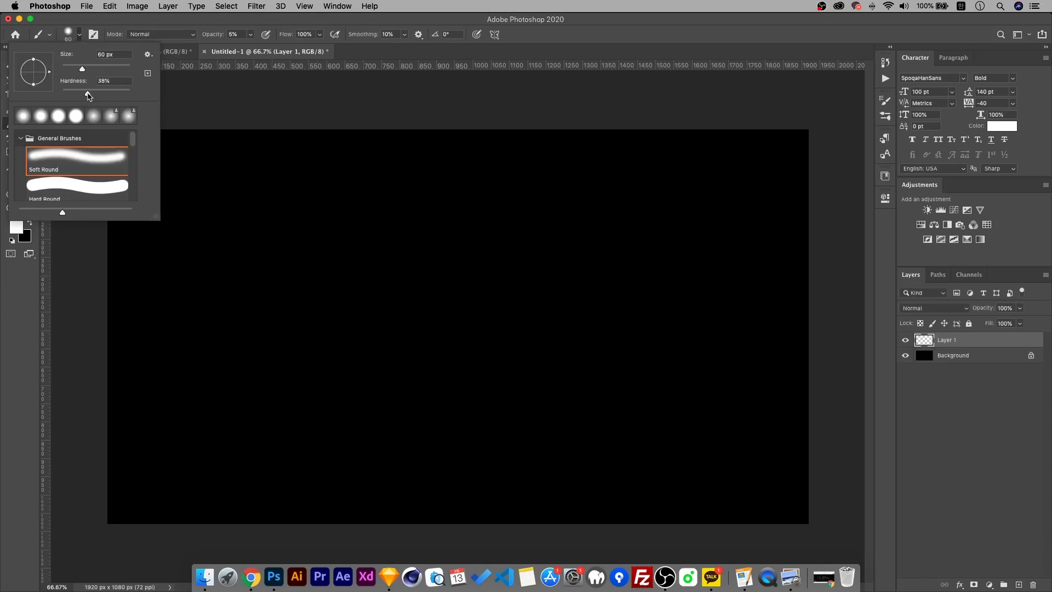
left_click(411, 336)
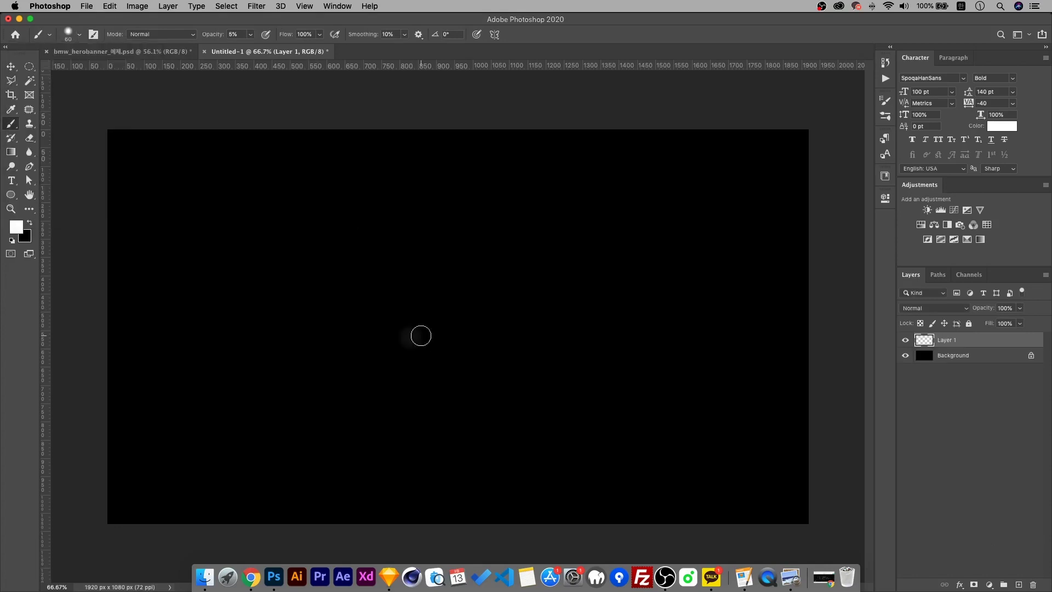
key("bracketleft")
left_click(366, 321)
left_click(401, 293)
left_click(399, 360)
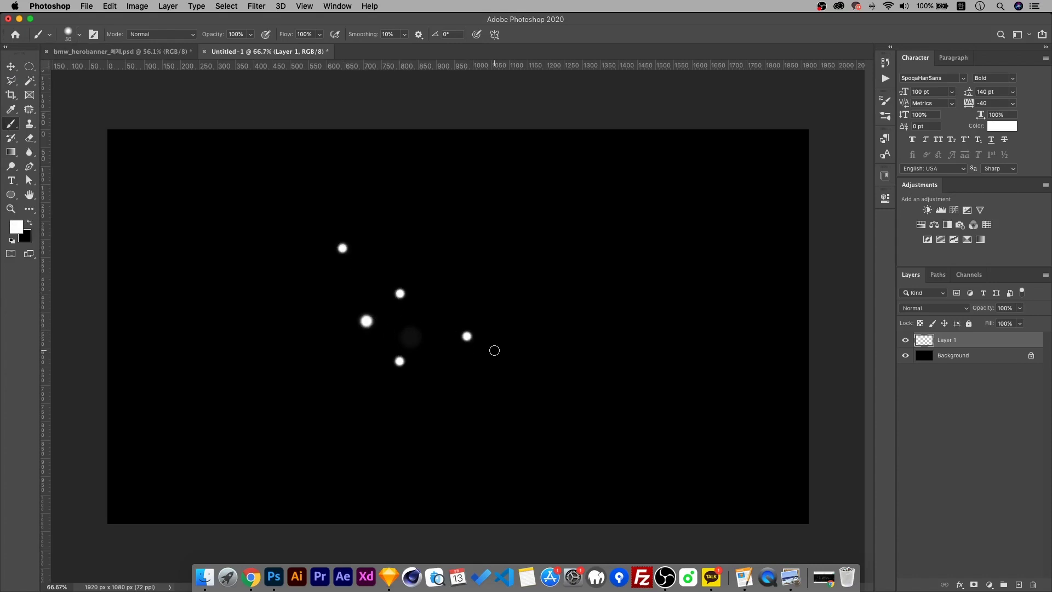
left_click(494, 350)
left_click(518, 267)
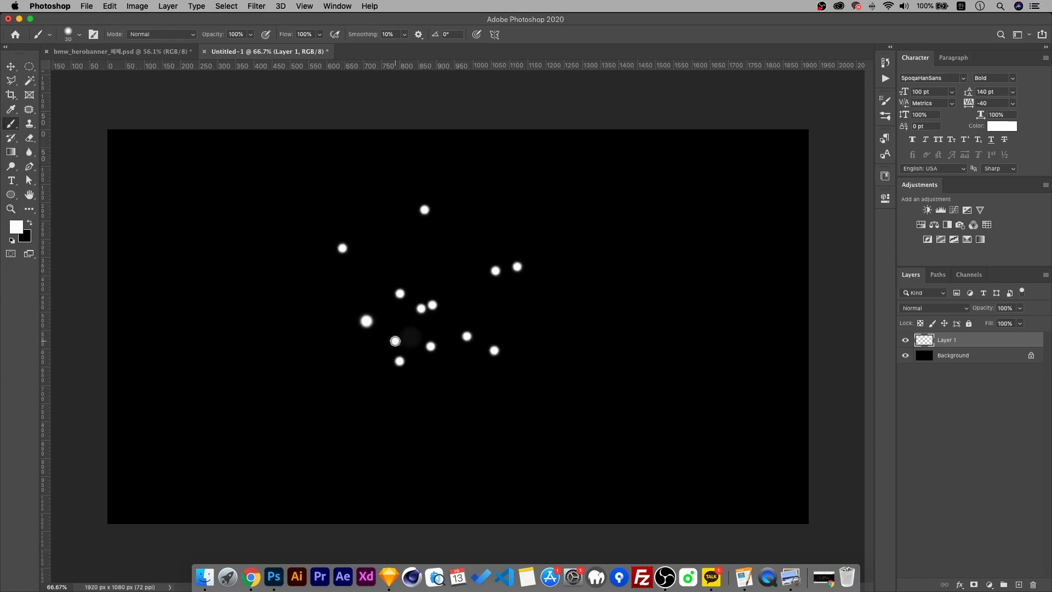
key("bracketleft")
left_click(337, 409)
left_click(304, 441)
left_click(404, 385)
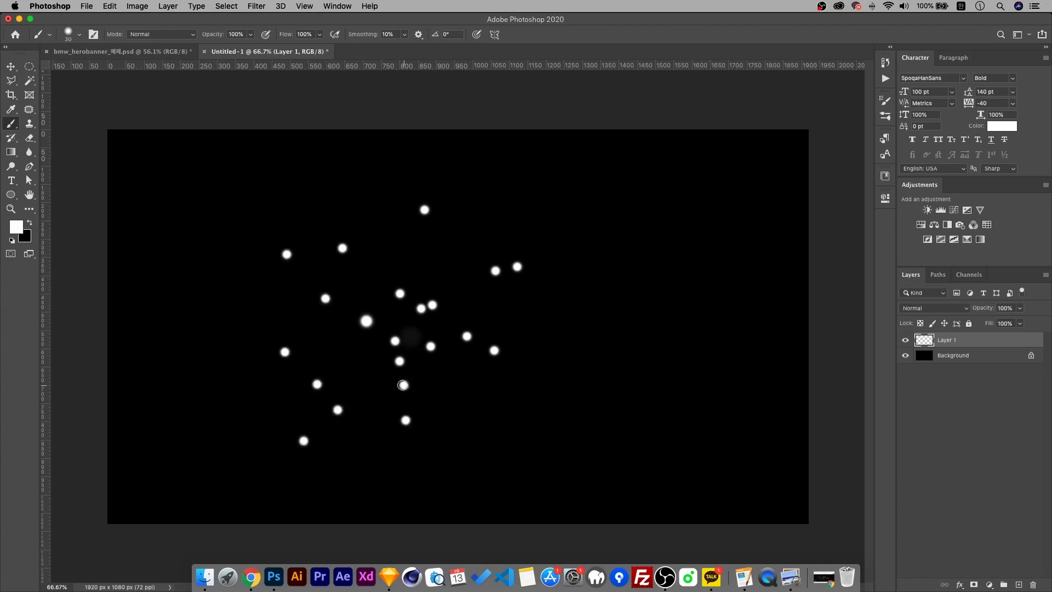
left_click(316, 328)
left_click(385, 428)
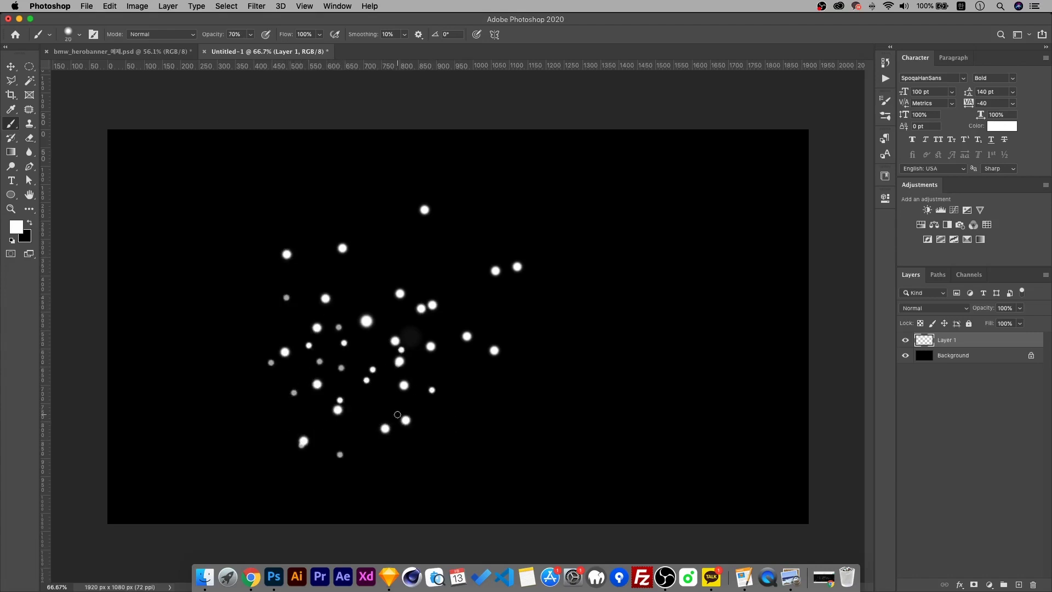
Scatter smaller, dimmer white dots farther out across the canvas with a soft 20 px brush at 70% opacity
left_click(384, 462)
left_click(391, 274)
left_click(271, 458)
left_click(209, 288)
left_click(181, 382)
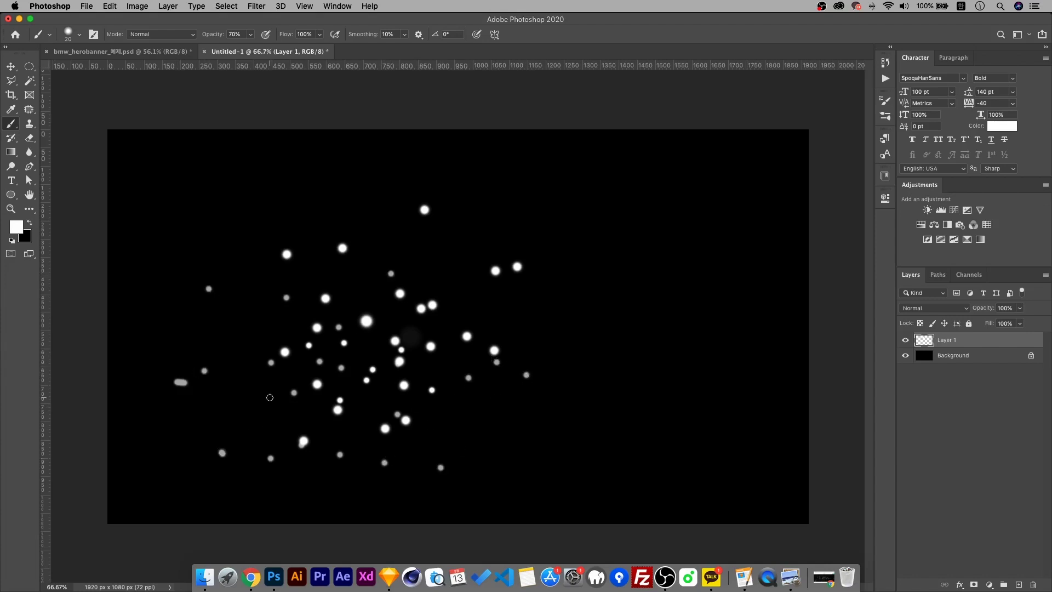
left_click(256, 335)
left_click(228, 429)
left_click(249, 445)
left_click(328, 369)
left_click(418, 285)
left_click(642, 358)
left_click(515, 499)
left_click(507, 470)
left_click(667, 292)
left_click(587, 425)
left_click(546, 317)
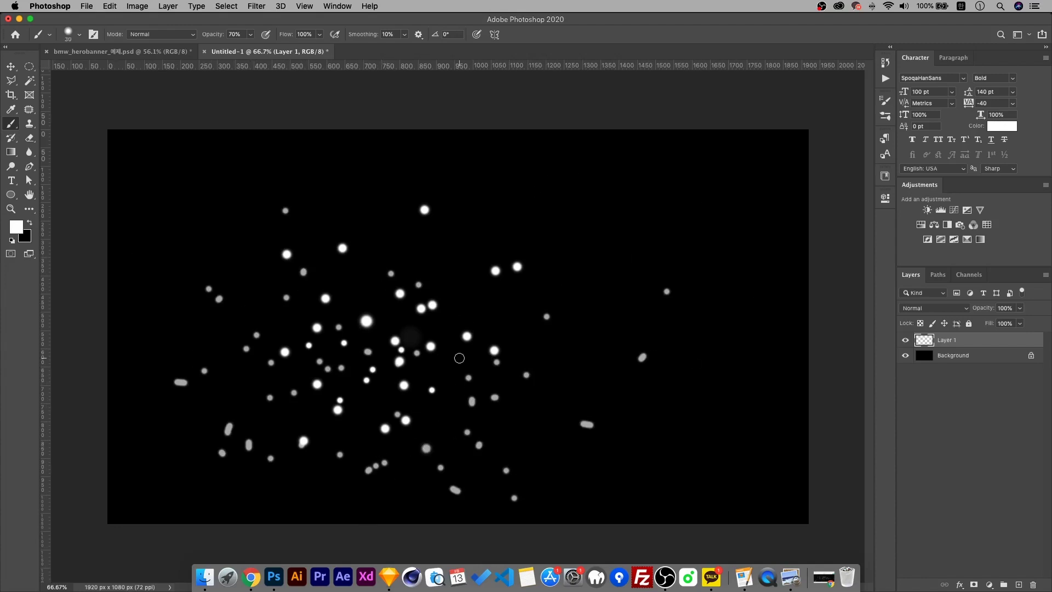
Add a few larger soft white dots among the small ones with a 60 px brush at 70% opacity
key("bracketright")
key("bracketright")
left_click(444, 352)
left_click(370, 340)
left_click(337, 363)
left_click(414, 478)
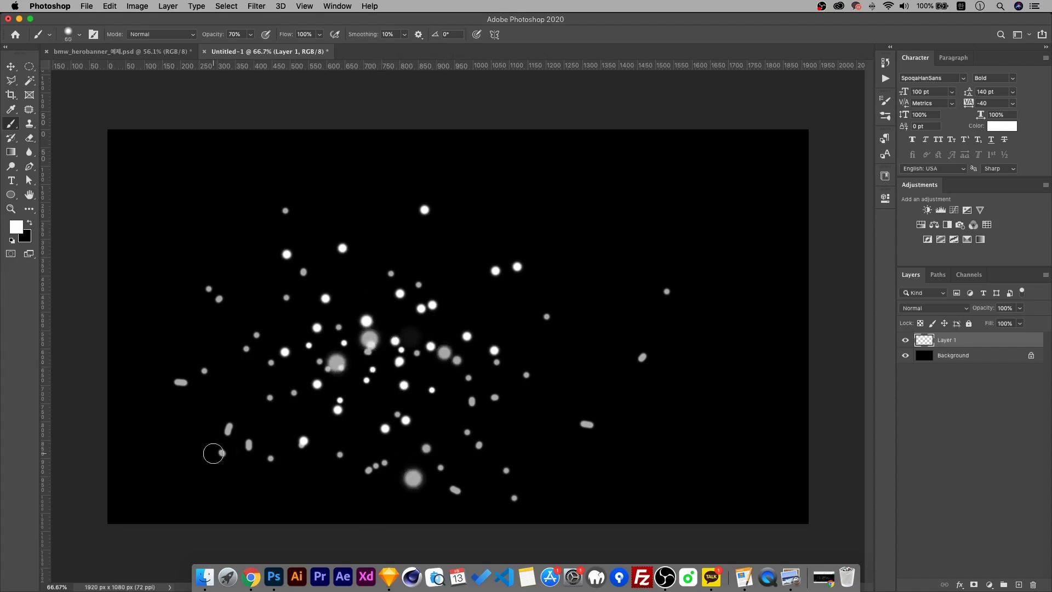
left_click(270, 499)
left_click(262, 382)
left_click(455, 308)
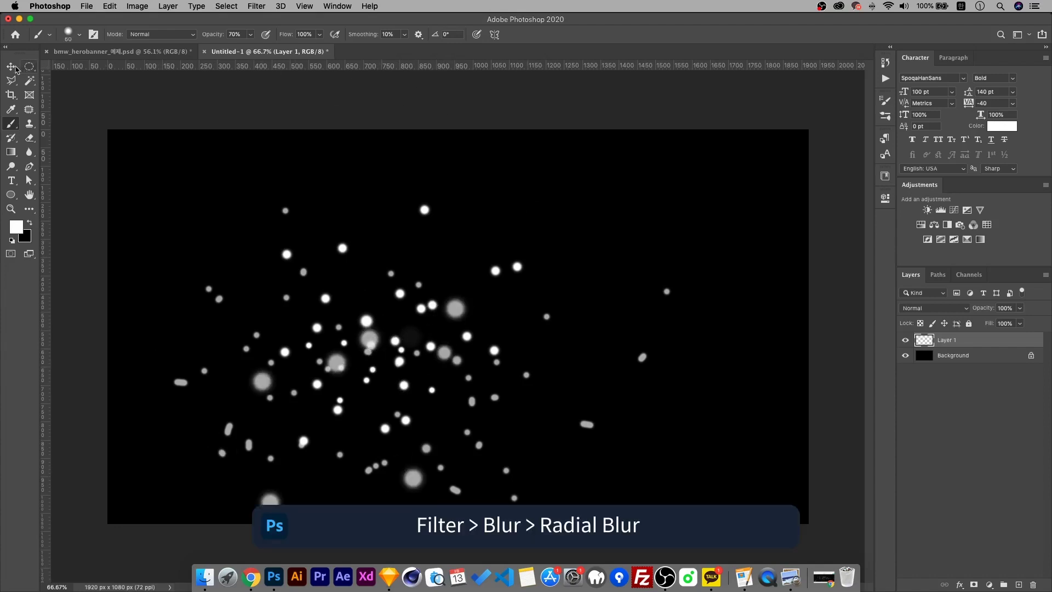
Apply a Radial Blur to the dots with amount 100, Zoom method and Good quality
left_click(15, 68)
left_click(257, 6)
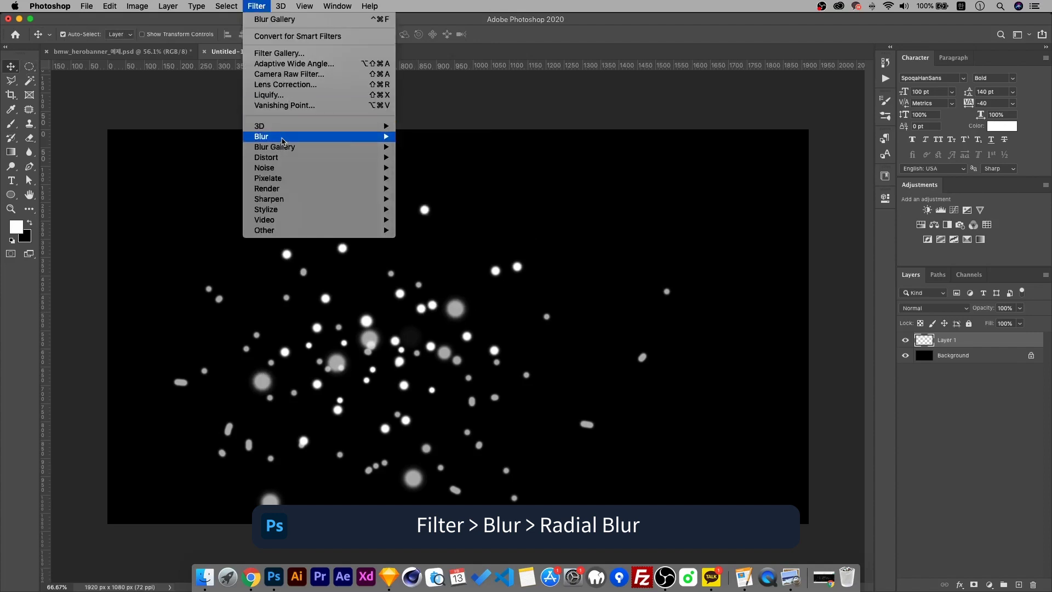
mouse_move(282, 142)
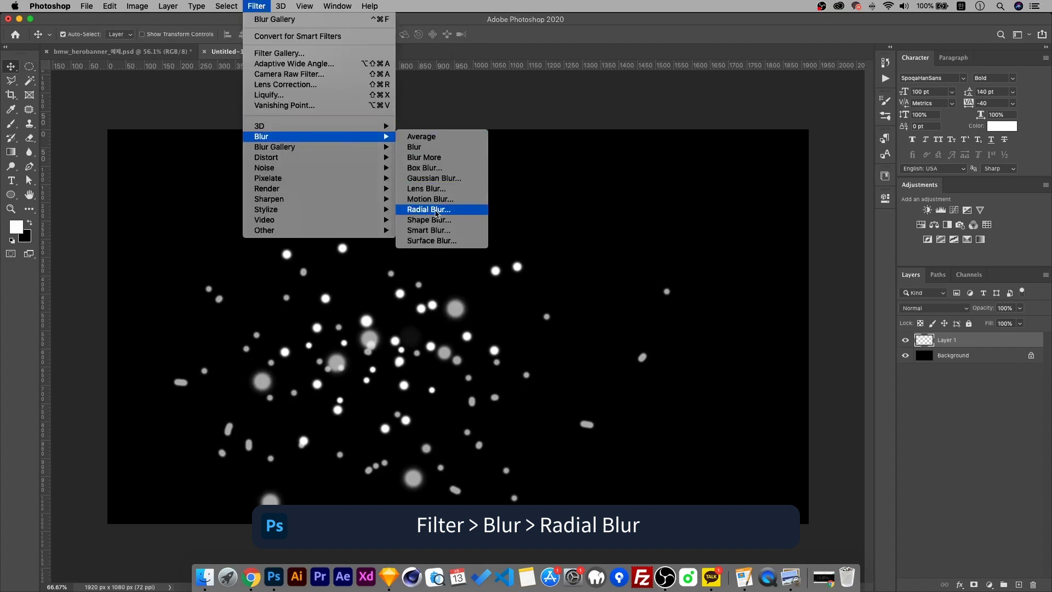
left_click(429, 209)
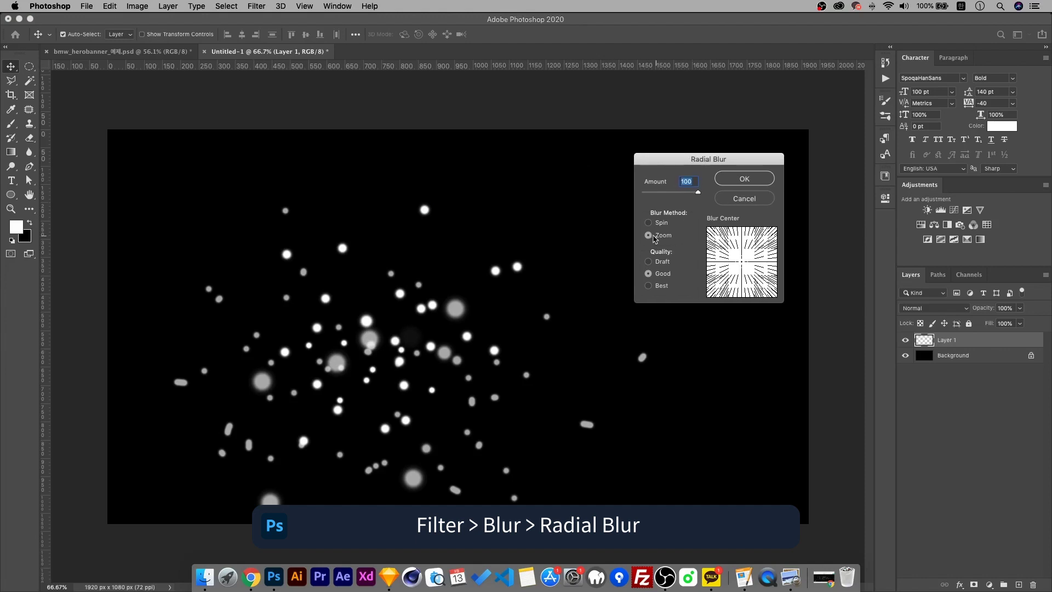
left_click(649, 223)
left_click(650, 235)
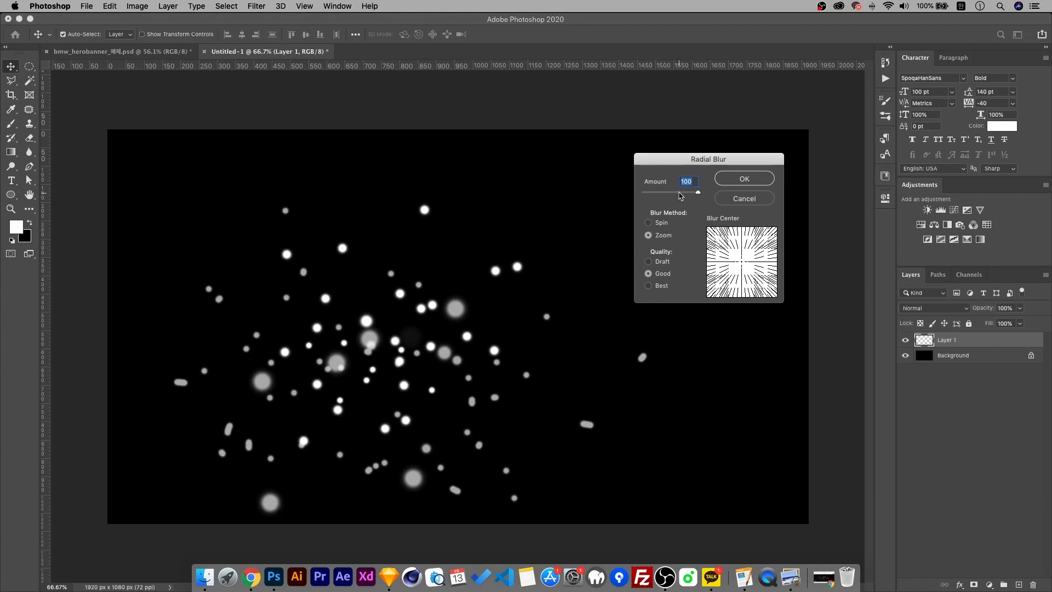
left_click(743, 179)
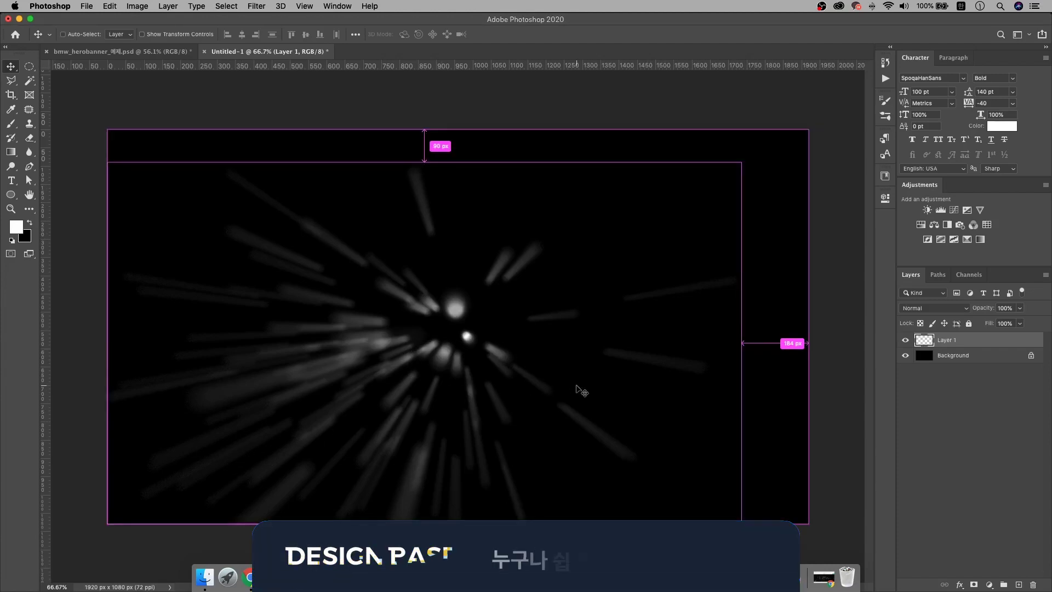
Intensify the light streaks by duplicating their layer and merging the copy with the original
key("super+j")
left_click(967, 358, "shift")
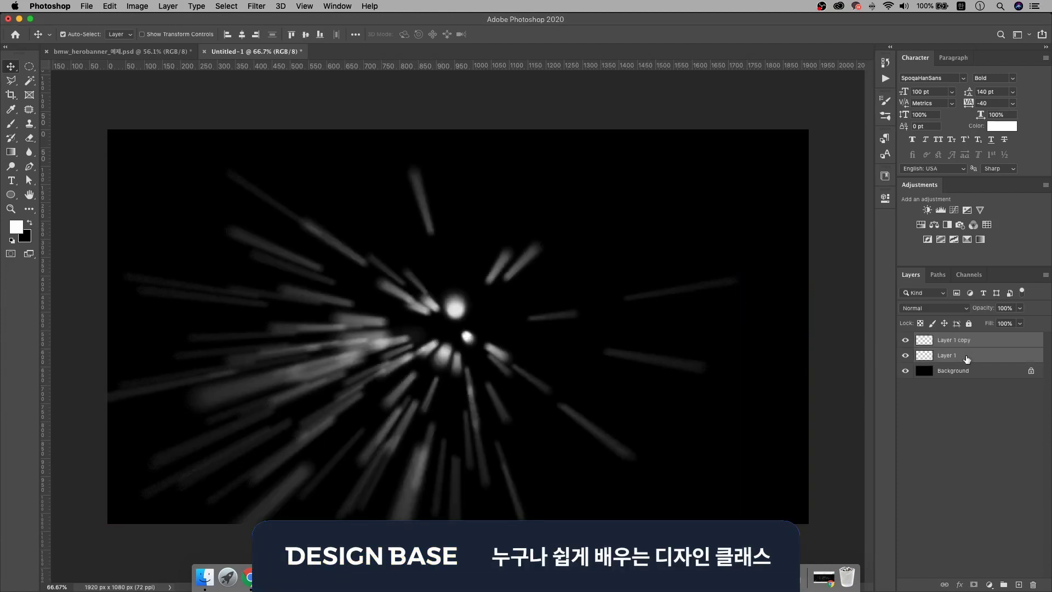
key("super+e")
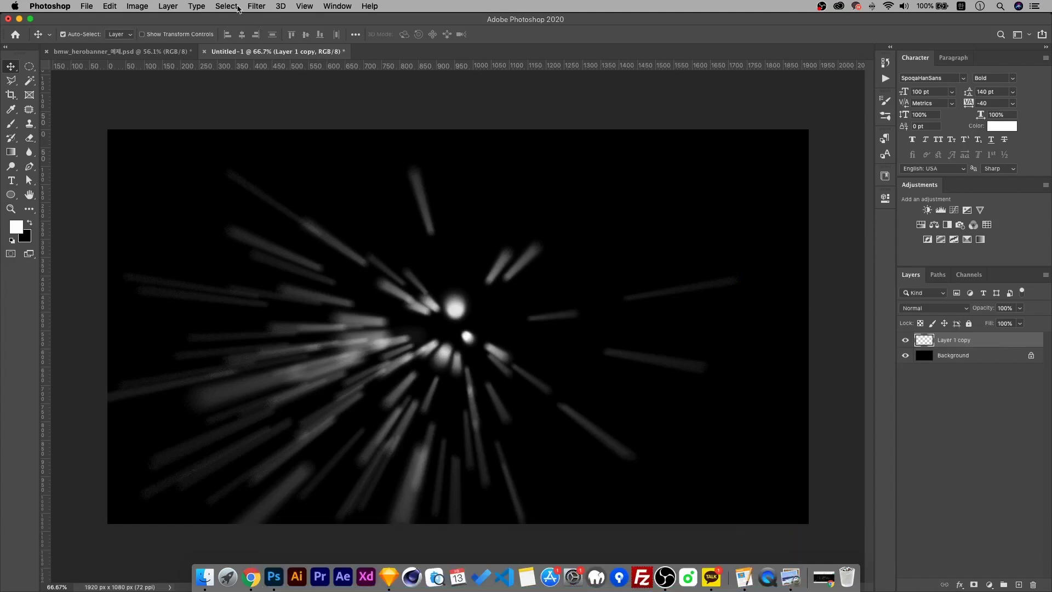
Reapply the same Radial Blur to the merged streaks to lengthen and soften the rays
left_click(256, 6)
left_click(260, 17)
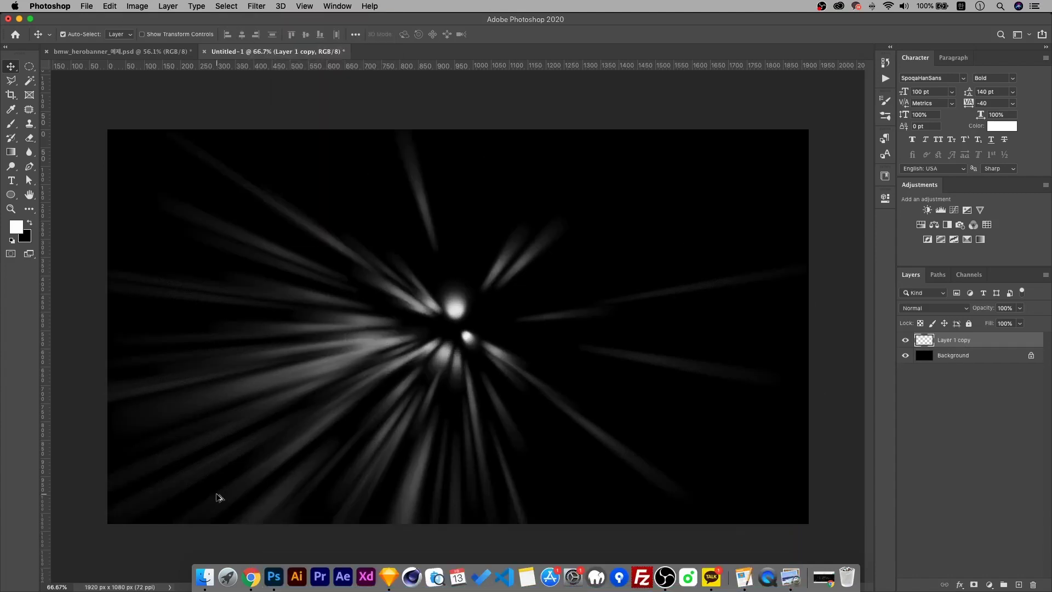
scroll(219, 497, "up", 3)
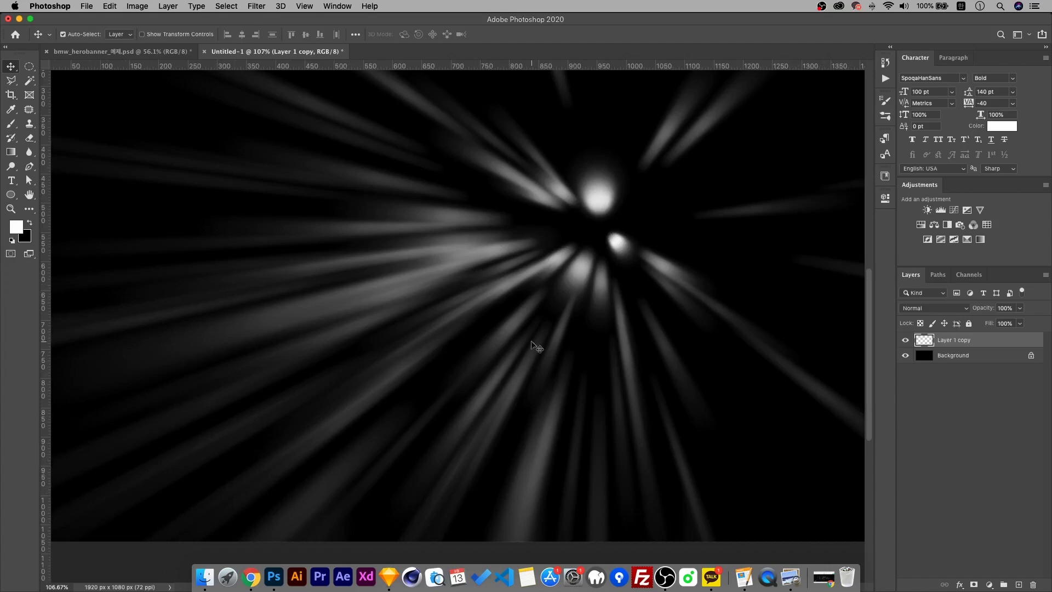
scroll(551, 344, "down", 3)
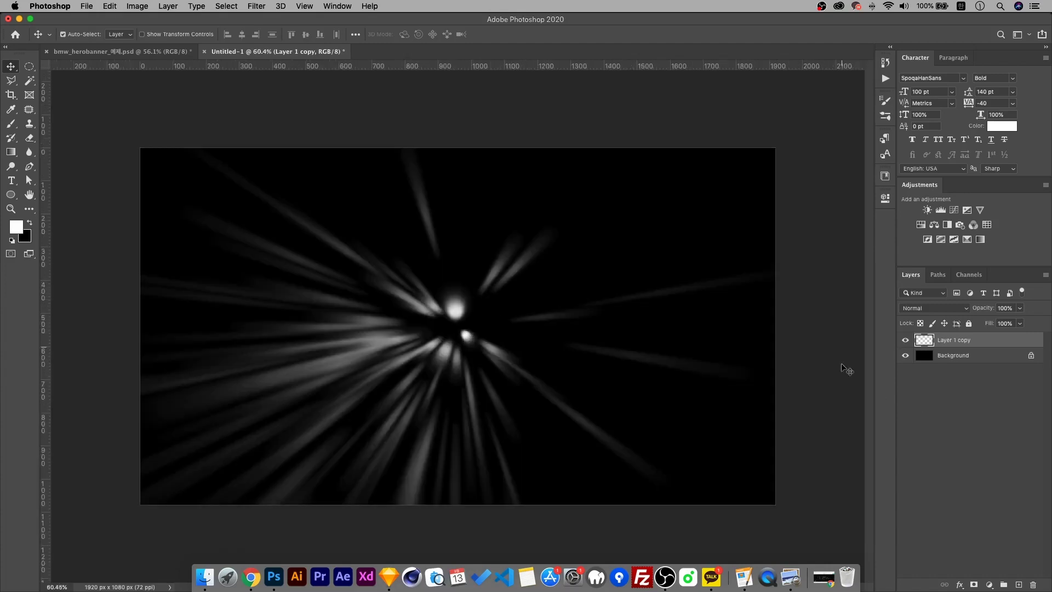
Bring the ray layer into the BMW hero banner document and position it over the left headlight, at X 645 px
mouse_move(960, 344)
left_mouse_down()
mouse_move(112, 51)
mouse_move(362, 307)
left_mouse_up()
key("super+t")
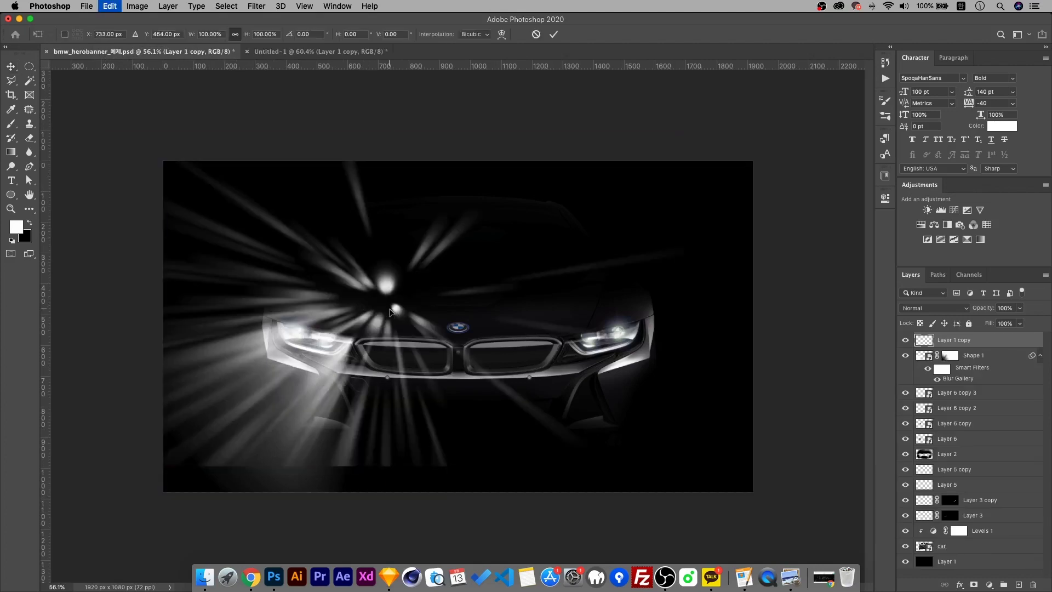
scroll(277, 390, "up", 3)
left_click_drag(393, 375, 384, 384)
scroll(229, 454, "down", 4)
scroll(228, 454, "up", 2)
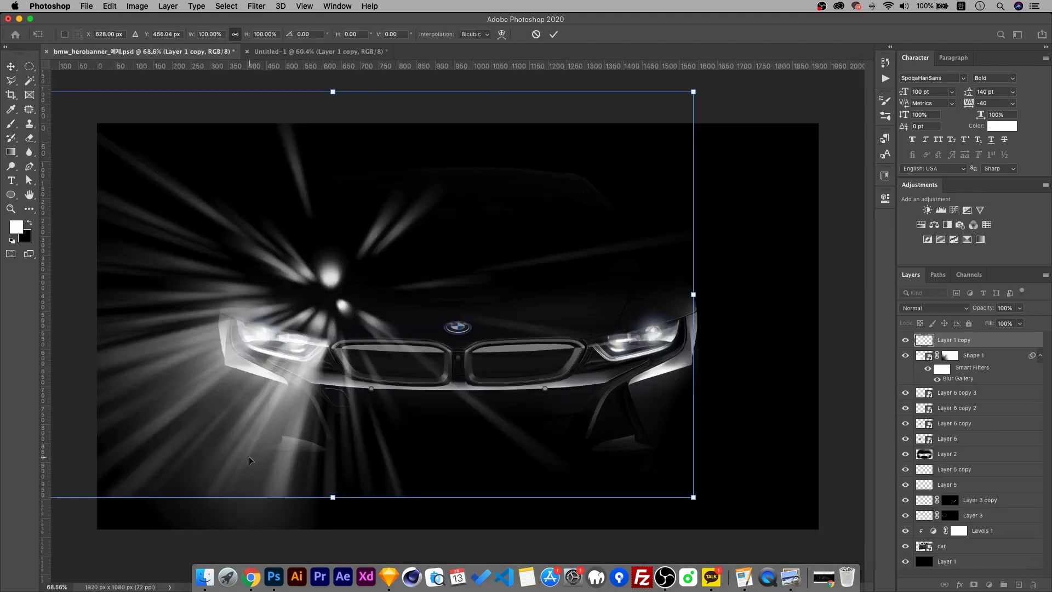
mouse_move(288, 412)
left_mouse_down()
mouse_move(304, 393)
mouse_move(297, 407)
left_mouse_up()
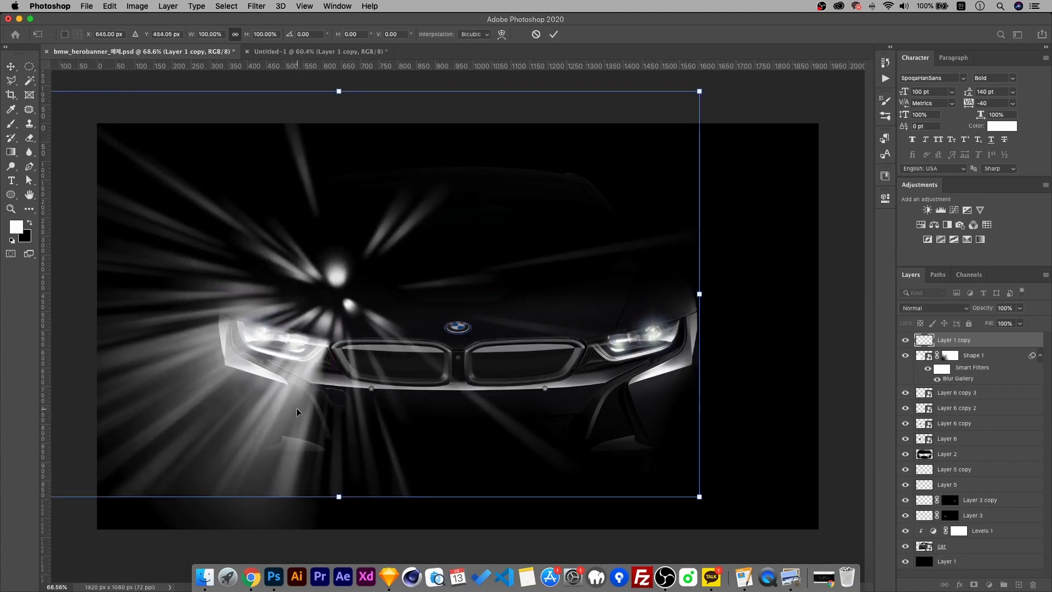
key("Return")
Add a layer mask to the ray layer and set its blend mode to Lighten
left_click(973, 585)
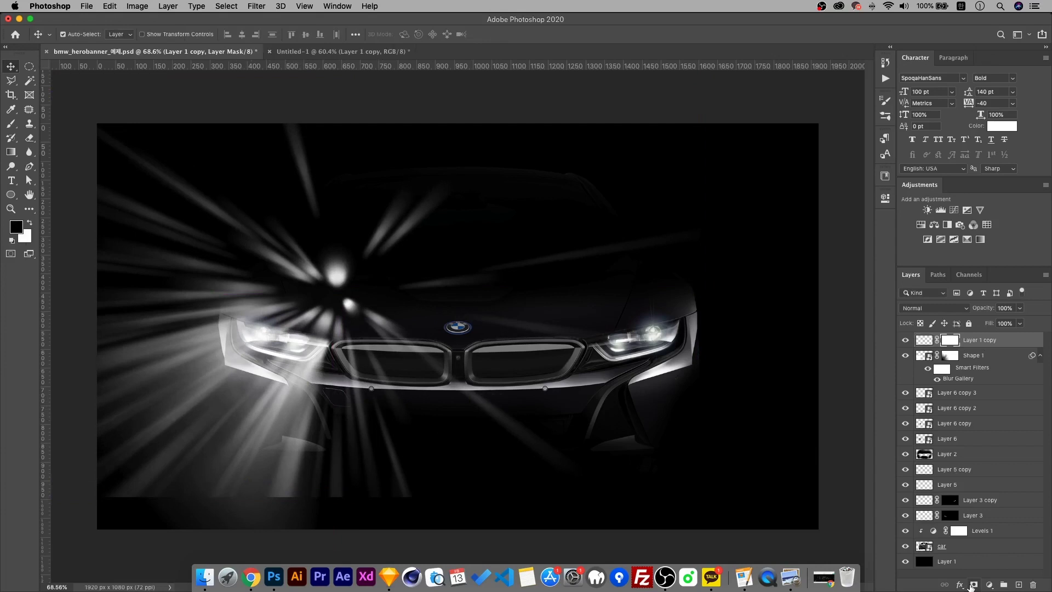
left_click(935, 309)
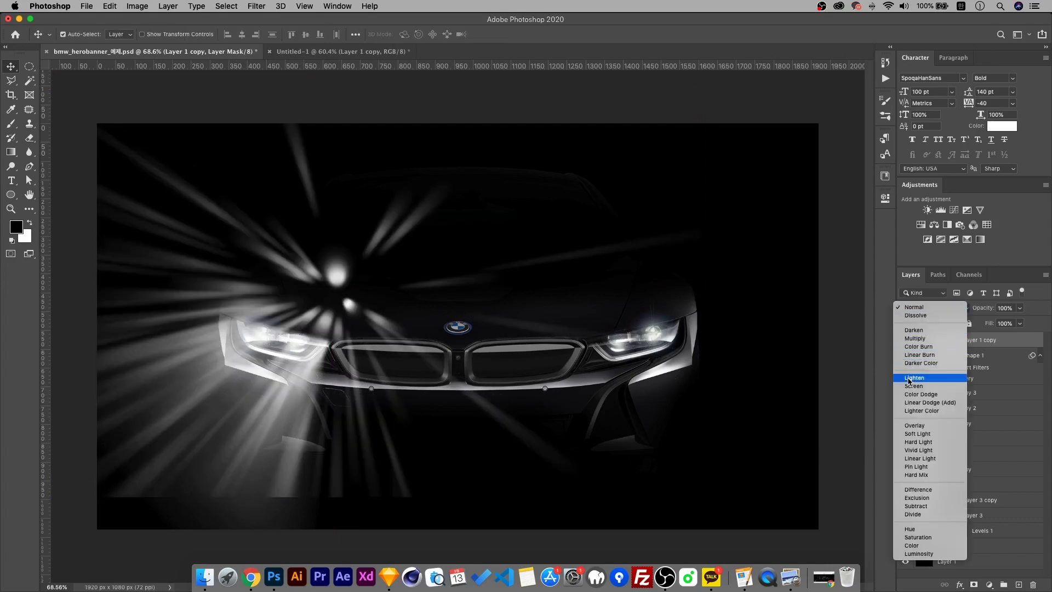
left_click(914, 378)
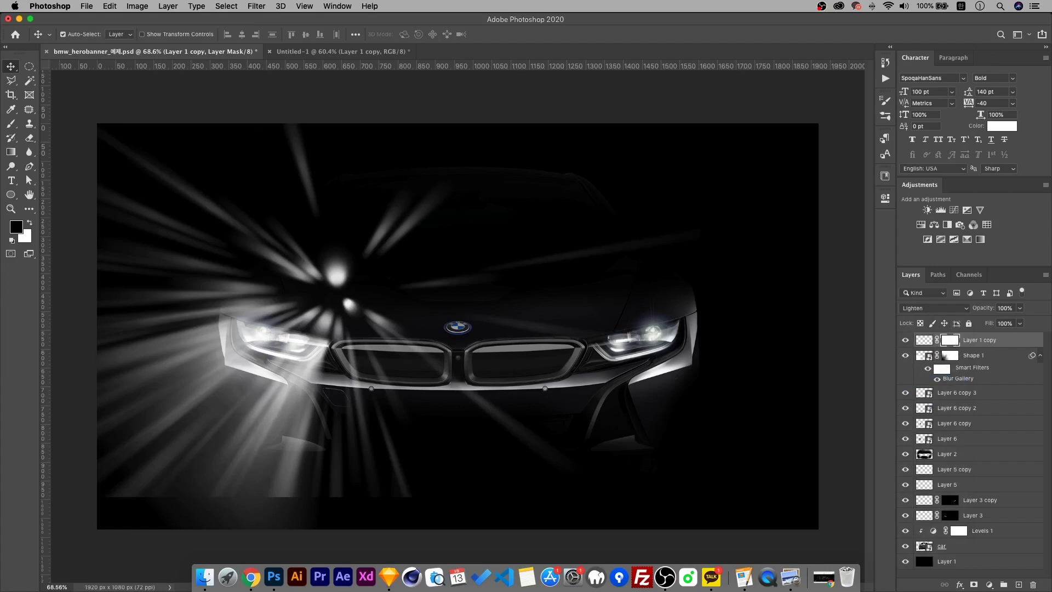
Mask out the rays above the car and across the hood and grille with a 100 px black brush at 100% opacity
left_click(12, 126)
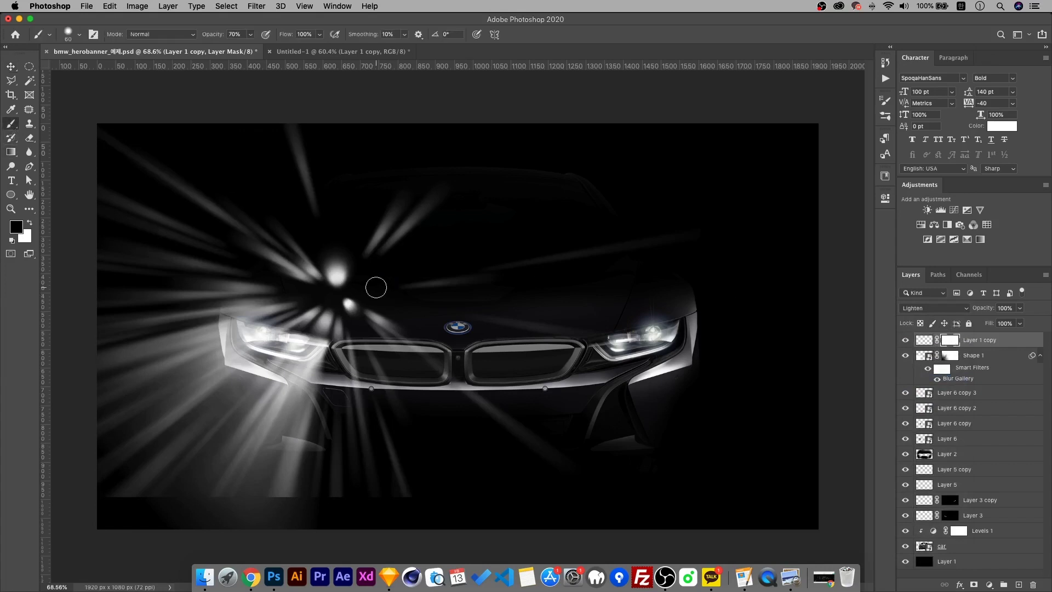
key("0")
mouse_move(380, 301)
left_mouse_down()
mouse_move(286, 273)
mouse_move(329, 284)
mouse_move(352, 262)
mouse_move(176, 200)
mouse_move(307, 167)
mouse_move(563, 187)
mouse_move(543, 209)
mouse_move(151, 122)
mouse_move(259, 181)
mouse_move(625, 242)
left_mouse_up()
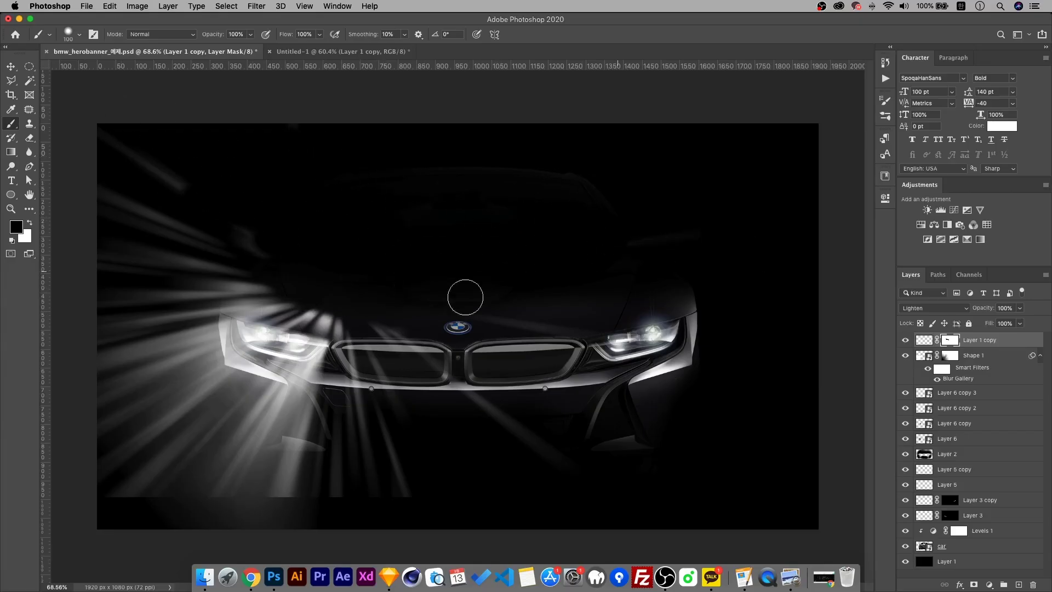
mouse_move(613, 343)
left_mouse_down()
mouse_move(364, 303)
mouse_move(454, 407)
mouse_move(596, 501)
mouse_move(463, 474)
mouse_move(367, 325)
mouse_move(367, 388)
mouse_move(388, 450)
mouse_move(286, 216)
mouse_move(308, 291)
mouse_move(74, 286)
mouse_move(243, 221)
left_mouse_up()
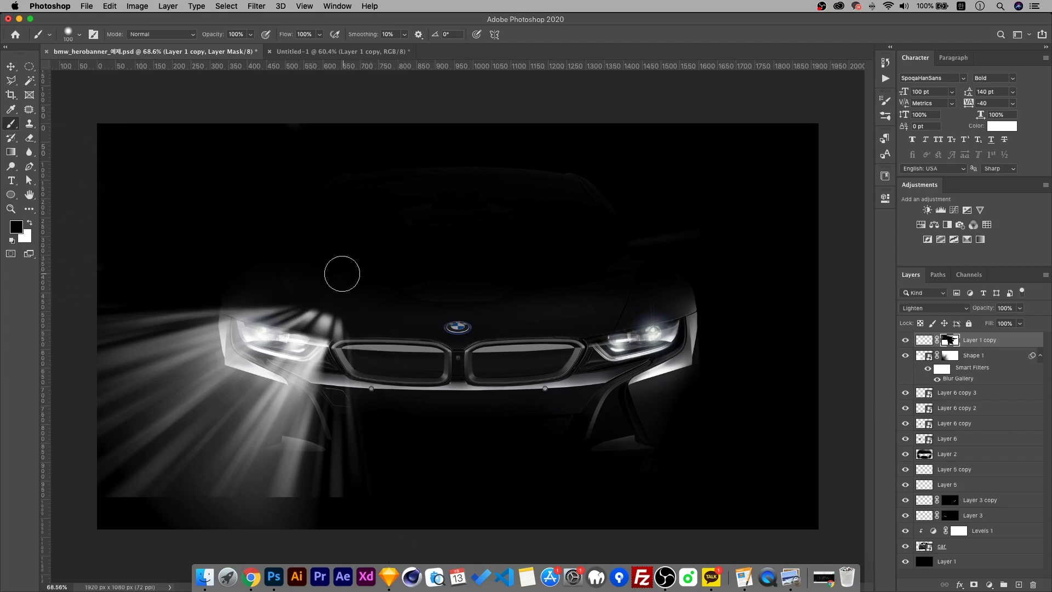
Mask away the remaining rays along the upper edge of the left headlight with a smaller brush of about 40 px
scroll(252, 246, "up", 6)
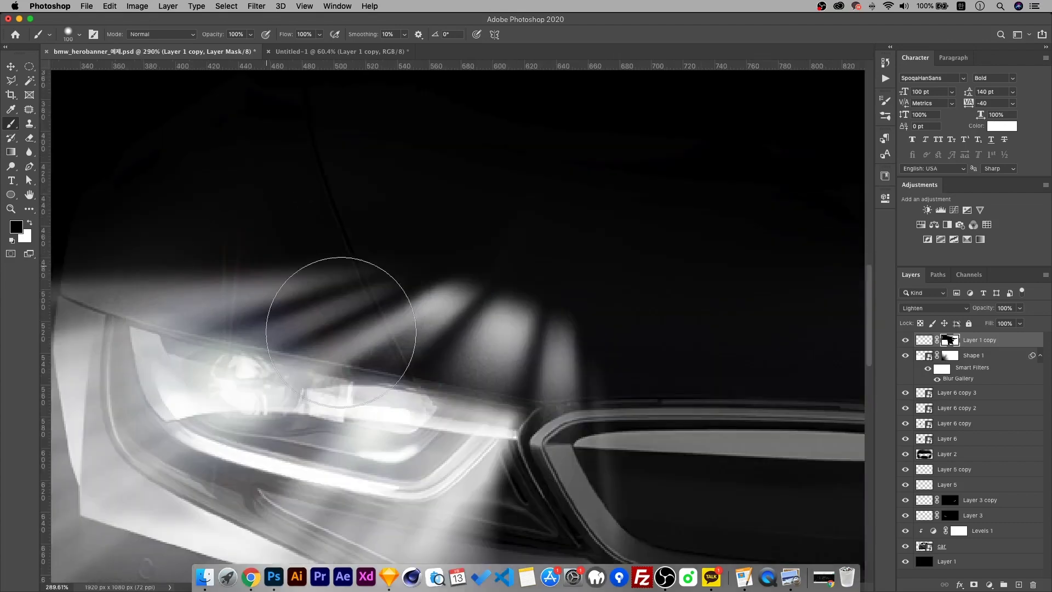
scroll(307, 285, "down", 2)
key("bracketleft")
key("bracketleft")
key("bracketleft")
key("bracketleft")
key("bracketleft")
key("bracketleft")
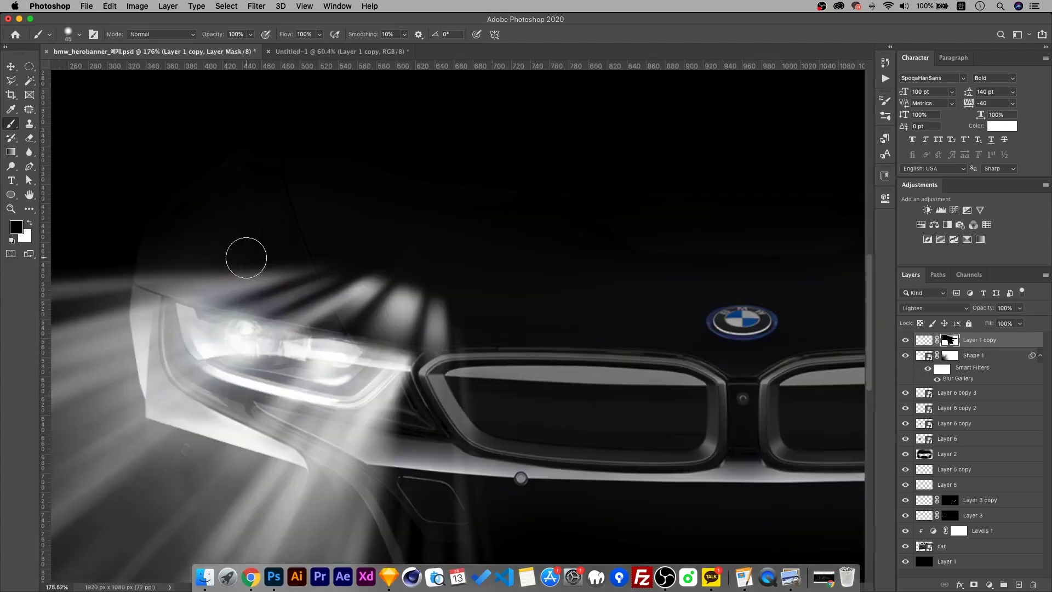
mouse_move(135, 254)
left_mouse_down()
mouse_move(399, 326)
mouse_move(103, 250)
mouse_move(362, 300)
mouse_move(298, 264)
mouse_move(404, 301)
left_mouse_up()
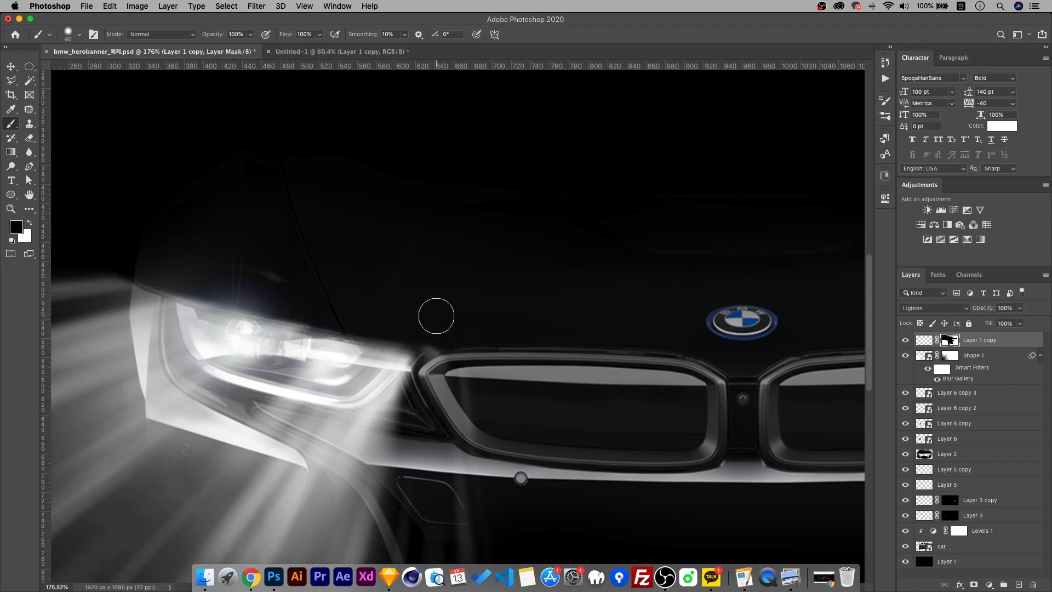
Trim the topmost ray beside the left headlight on the layer mask, undoing and repainting strokes as needed
scroll(485, 368, "down", 5)
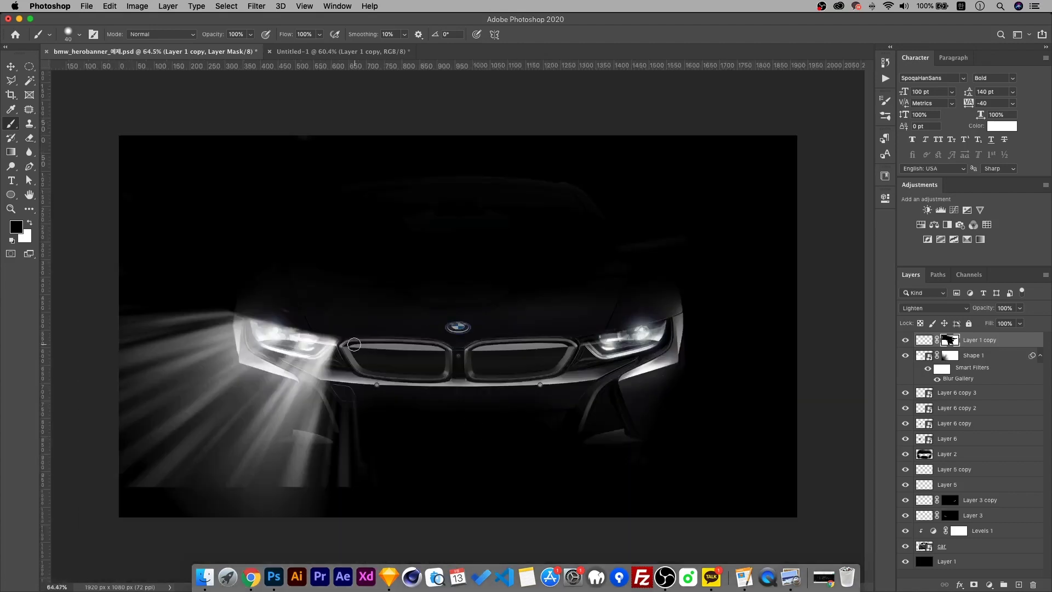
scroll(153, 324, "up", 3)
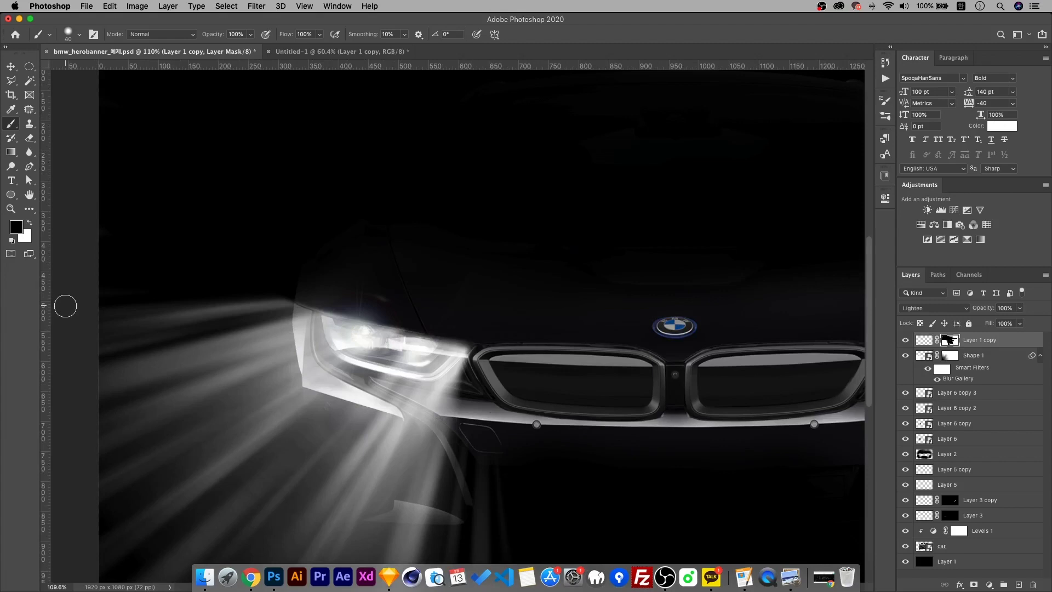
left_click_drag(65, 306, 301, 300)
key("super+z")
left_click_drag(82, 313, 329, 310)
key("super+z")
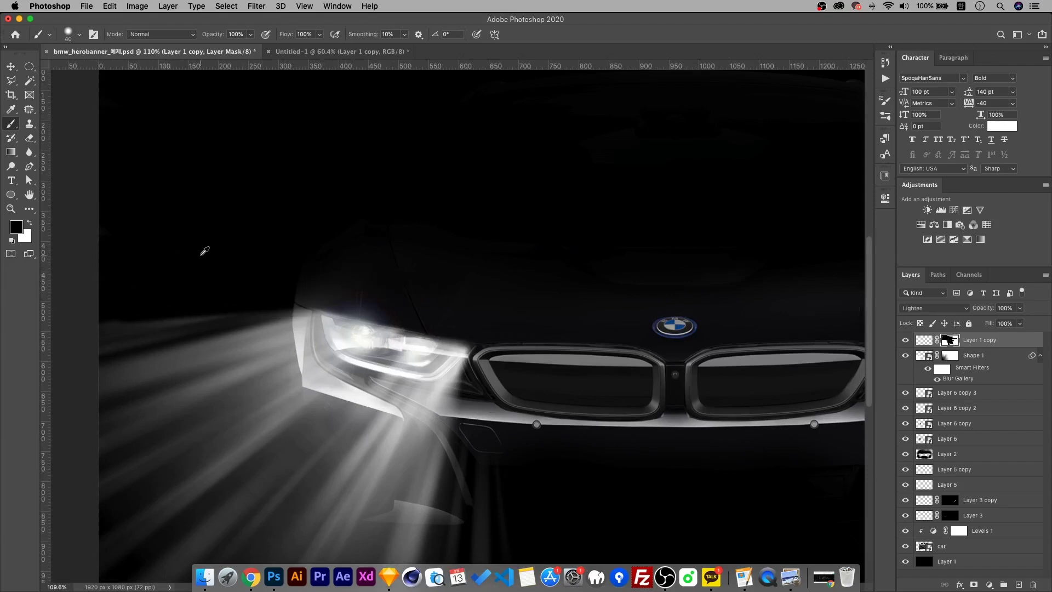
Mask out the hard lower edge of the rays with a soft 500 px brush so they fade into black
scroll(287, 272, "down", 5)
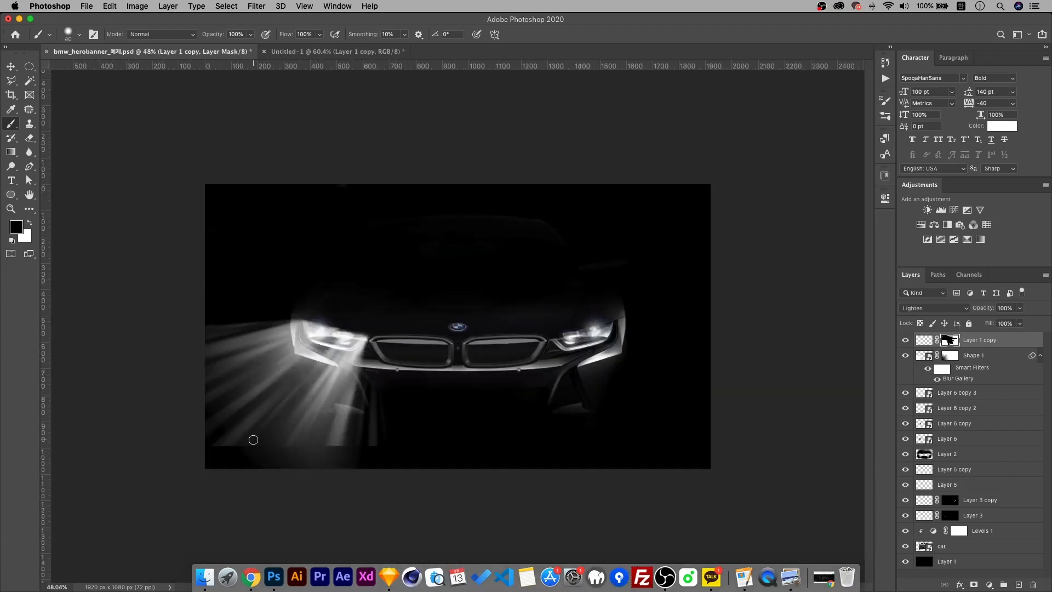
key("bracketright")
key("bracketright")
key("bracketright")
key("bracketright")
key("bracketright")
key("bracketright")
key("bracketright")
key("bracketright")
mouse_move(146, 435)
left_mouse_down()
mouse_move(220, 500)
mouse_move(294, 481)
mouse_move(257, 500)
mouse_move(306, 496)
left_mouse_up()
Soften the rays over the left headlight on the mask with a 125 px brush at 30% opacity
key("3")
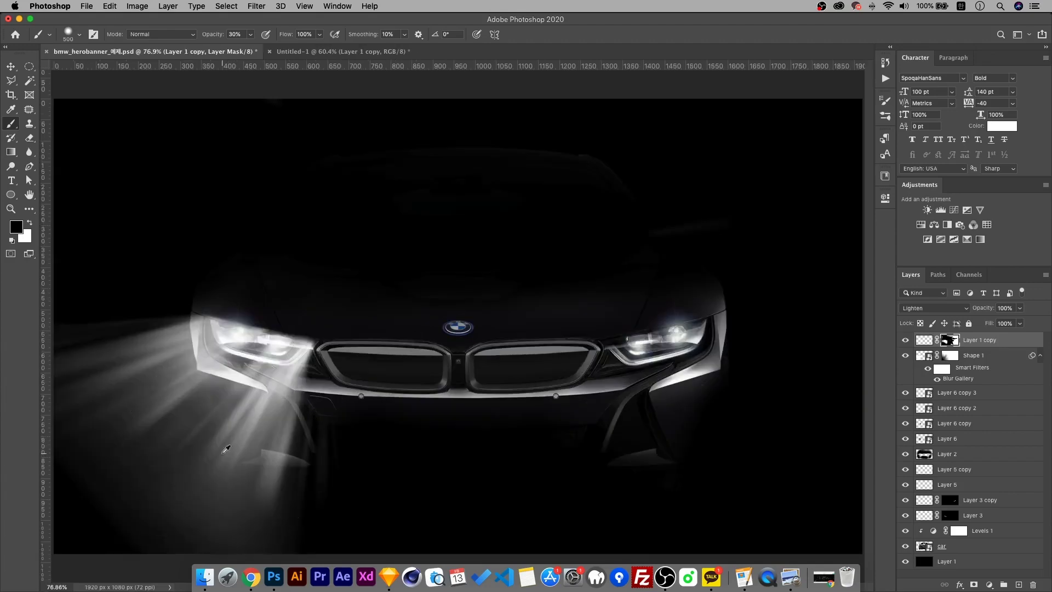
key("super+0")
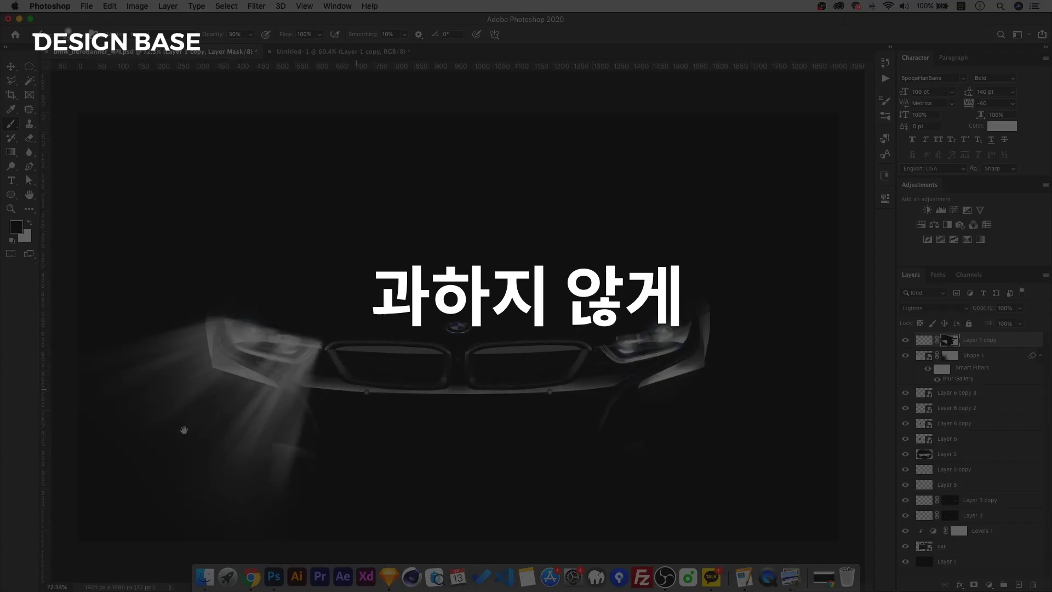
key("bracketleft")
key("bracketleft")
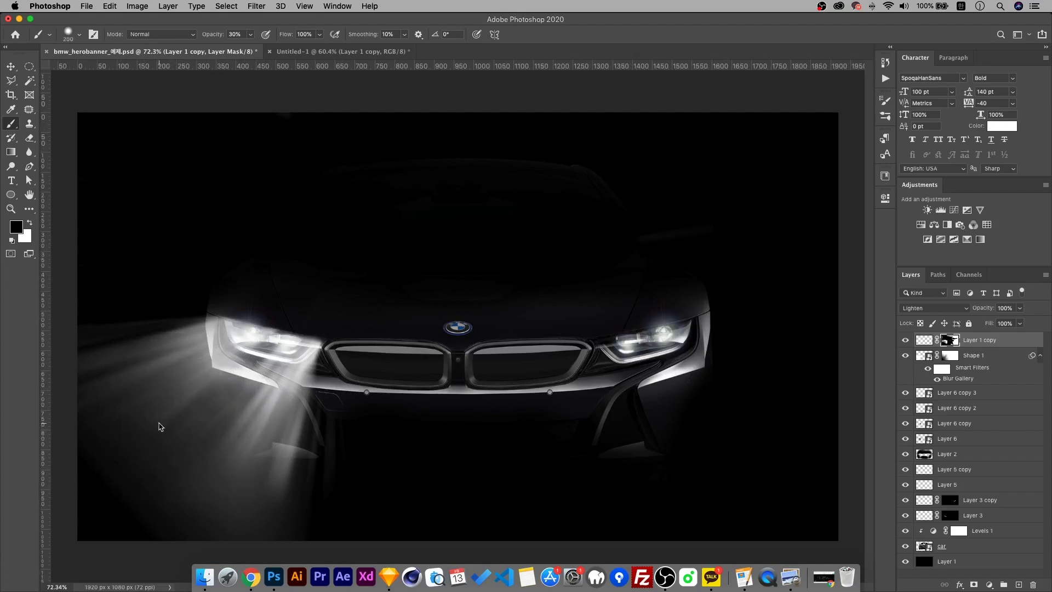
key("bracketleft")
key("bracketleft")
key("bracketleft")
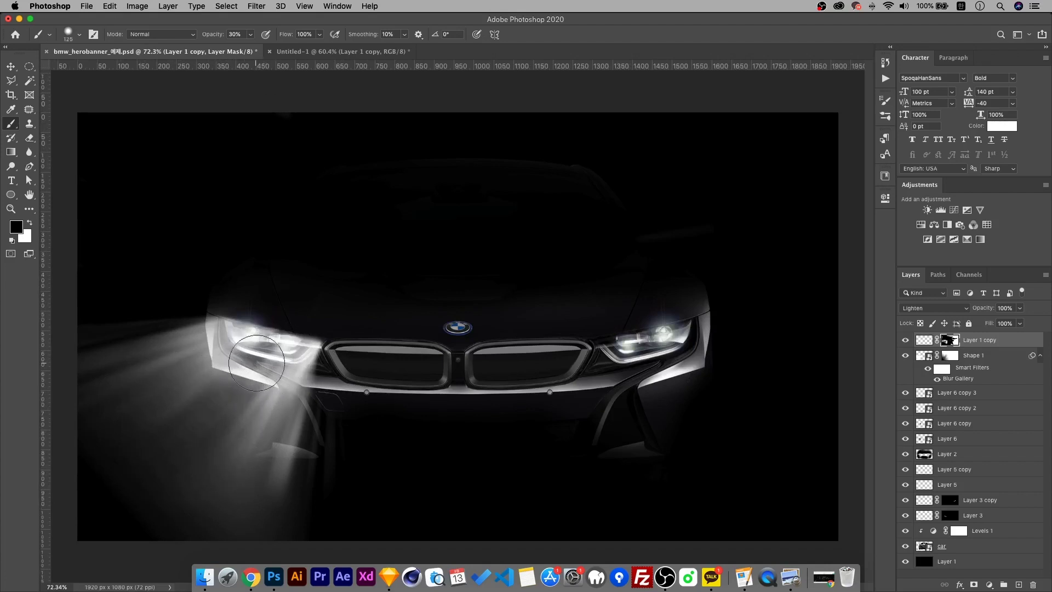
mouse_move(256, 363)
left_mouse_down()
mouse_move(272, 334)
mouse_move(227, 377)
mouse_move(261, 346)
mouse_move(248, 332)
mouse_move(219, 338)
left_mouse_up()
key("bracketleft")
key("bracketleft")
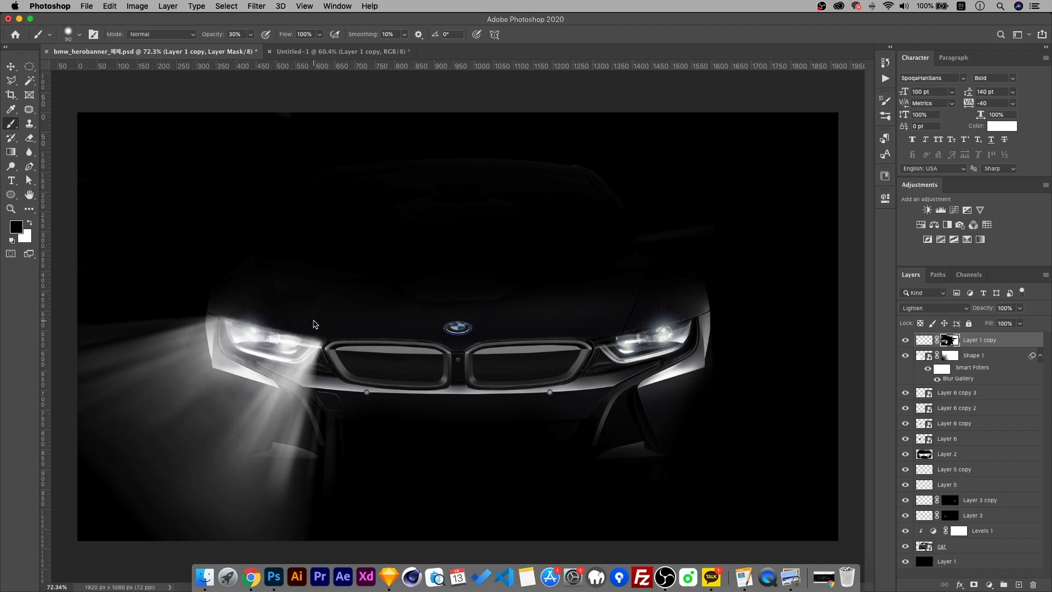
scroll(257, 367, "down", 3)
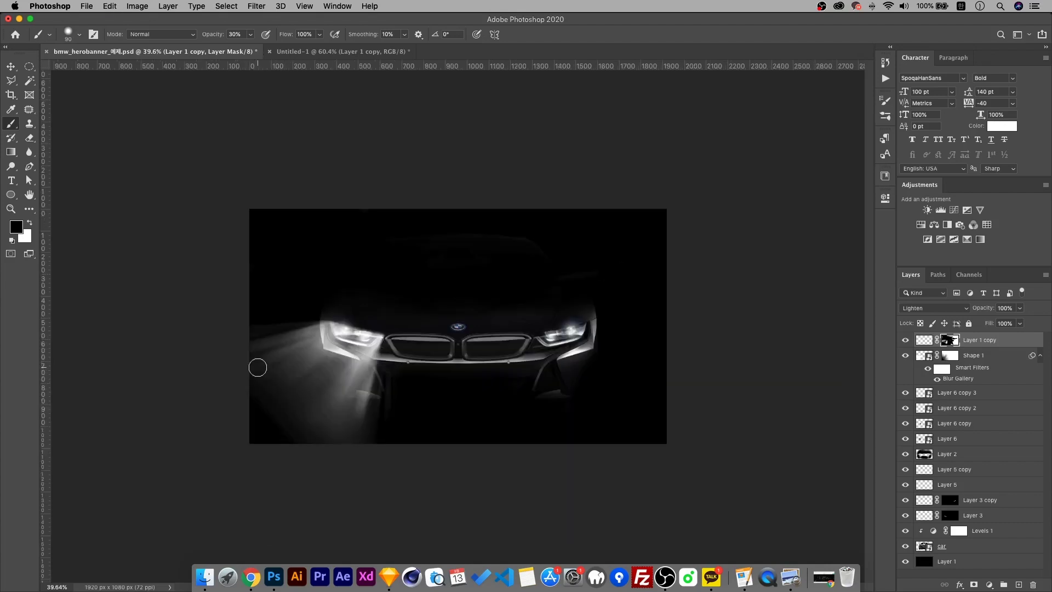
scroll(283, 322, "up", 3)
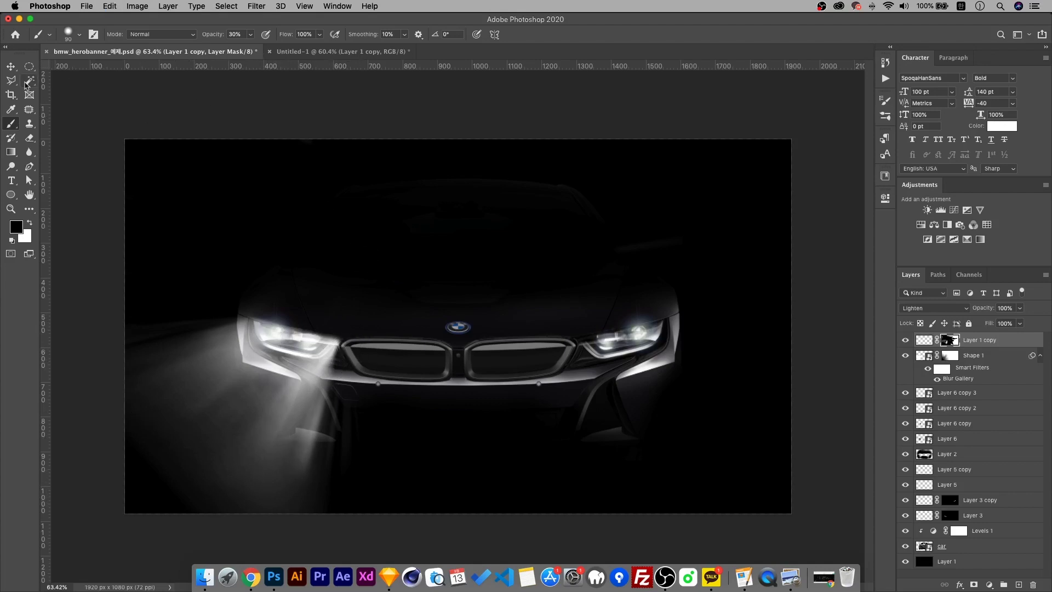
Compare the banner with and without the ray layer and lower the layer's opacity to 30%
key("v")
left_click(905, 340)
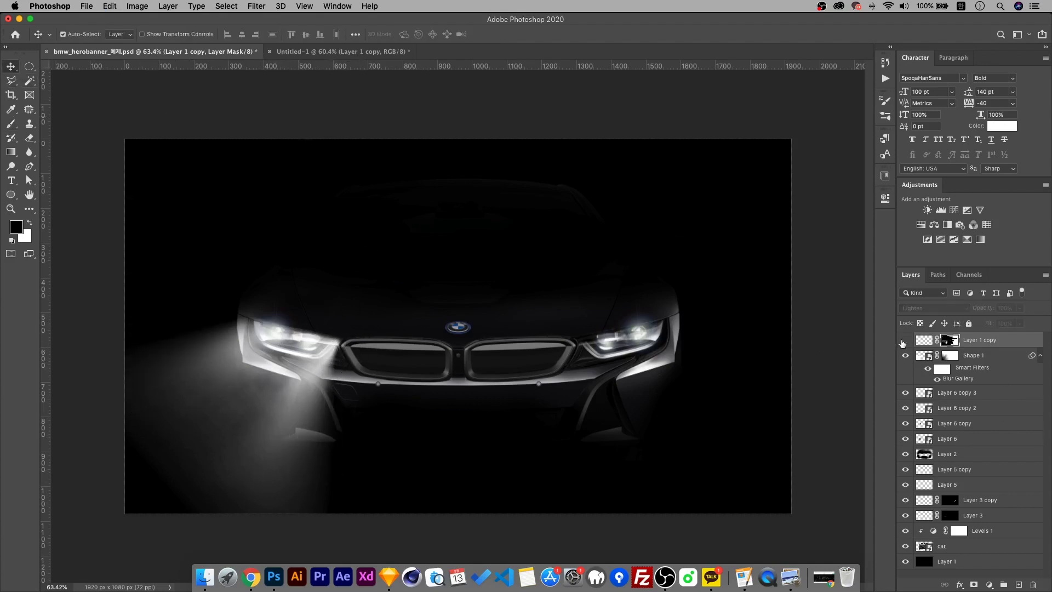
left_click(905, 340)
left_click(905, 340)
left_click(906, 341)
key("super+2")
key("x")
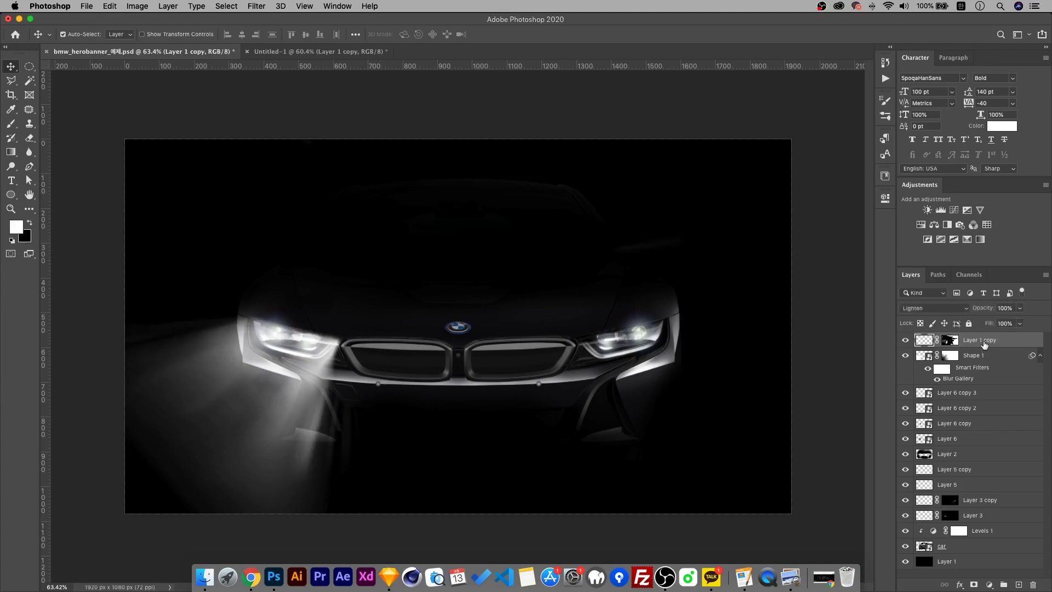
key("4")
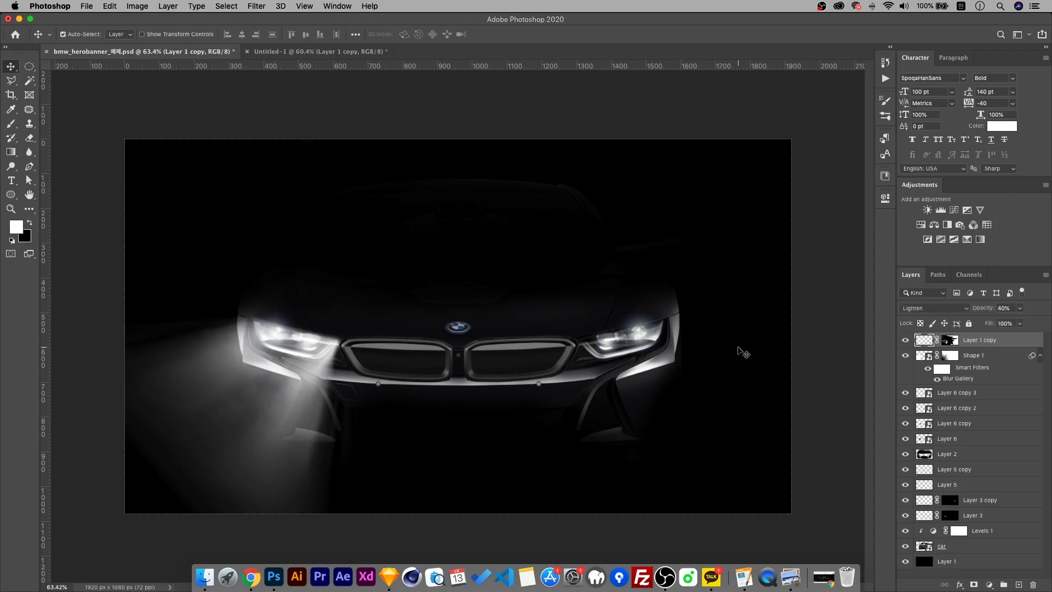
key("6")
Toggle the ray layer's visibility to examine its effect on the left headlight beam, both in full view and up close
left_click(905, 341)
left_click(905, 341)
left_click(905, 340)
left_click(906, 341)
scroll(291, 457, "up", 5)
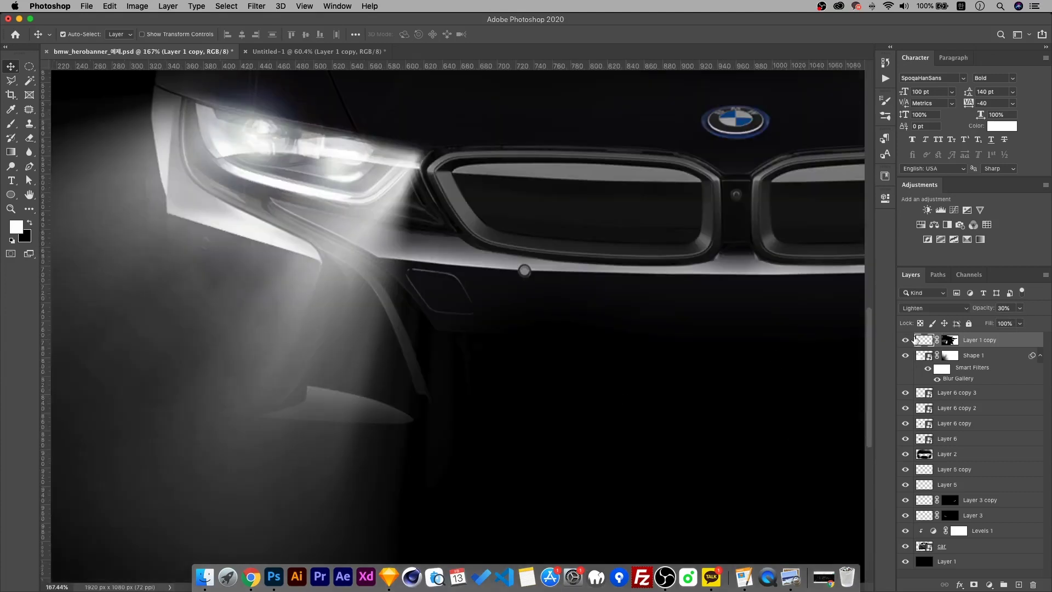
left_click(905, 340)
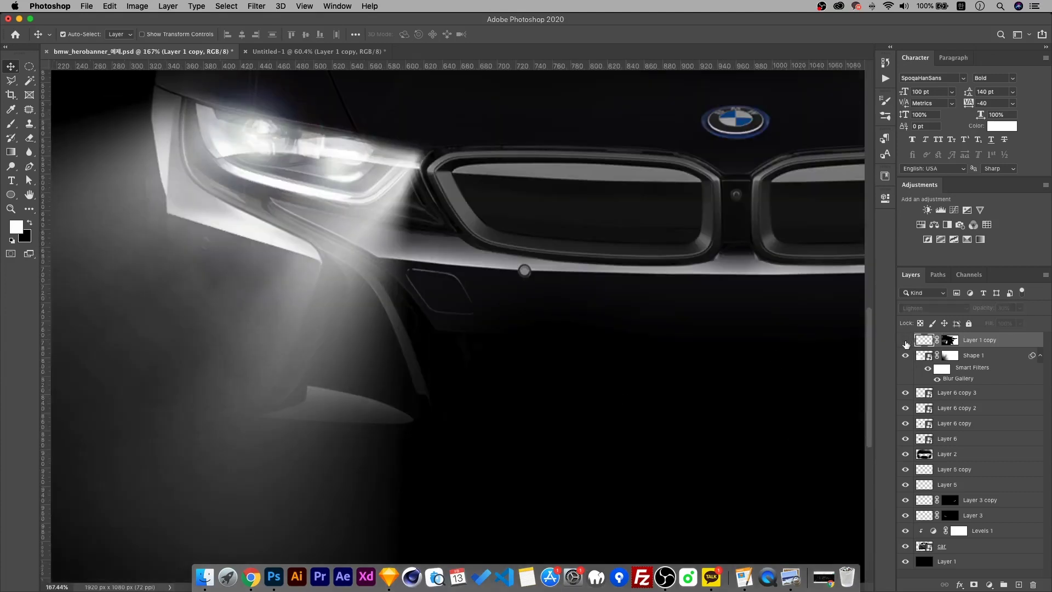
left_click(906, 340)
scroll(336, 333, "down", 5)
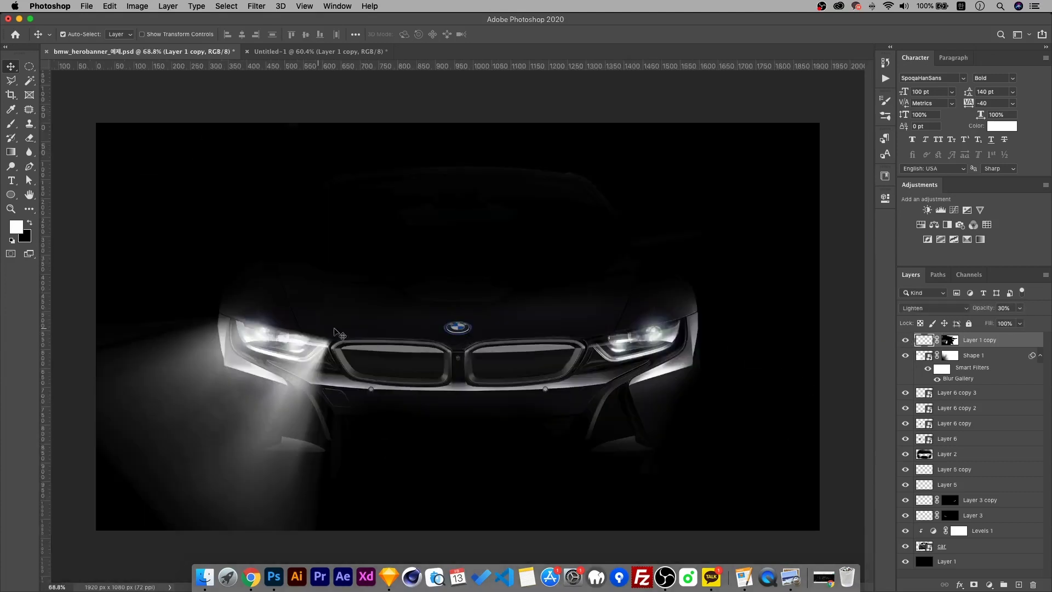
Duplicate the ray layer and the soft beam shape together and flip the copies horizontally
left_click(997, 357, "shift")
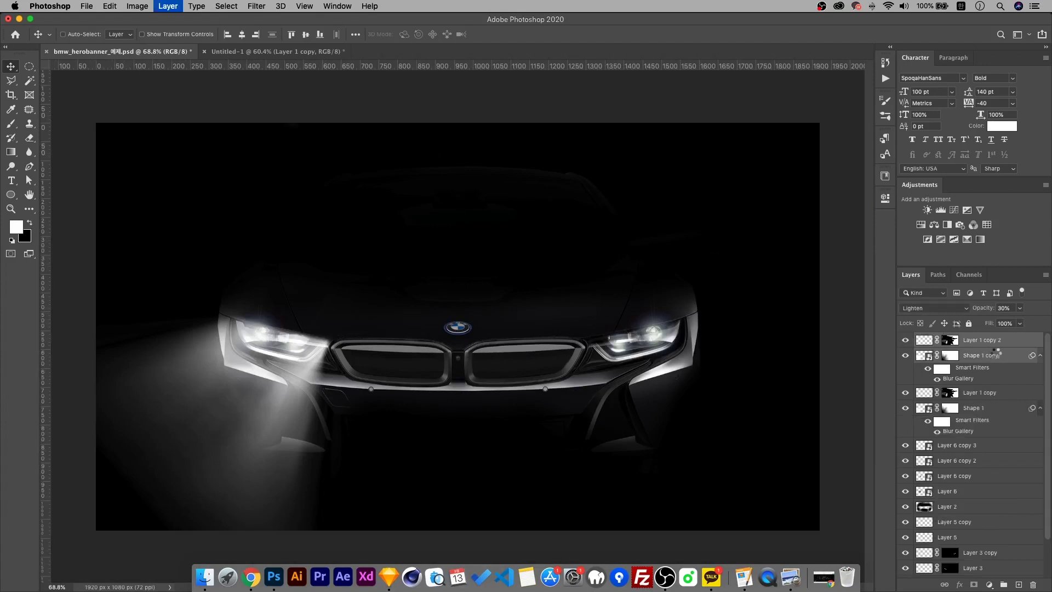
key("super+j")
key("super+t")
left_click_drag(216, 352, 641, 354)
right_click(641, 354)
left_click(664, 541)
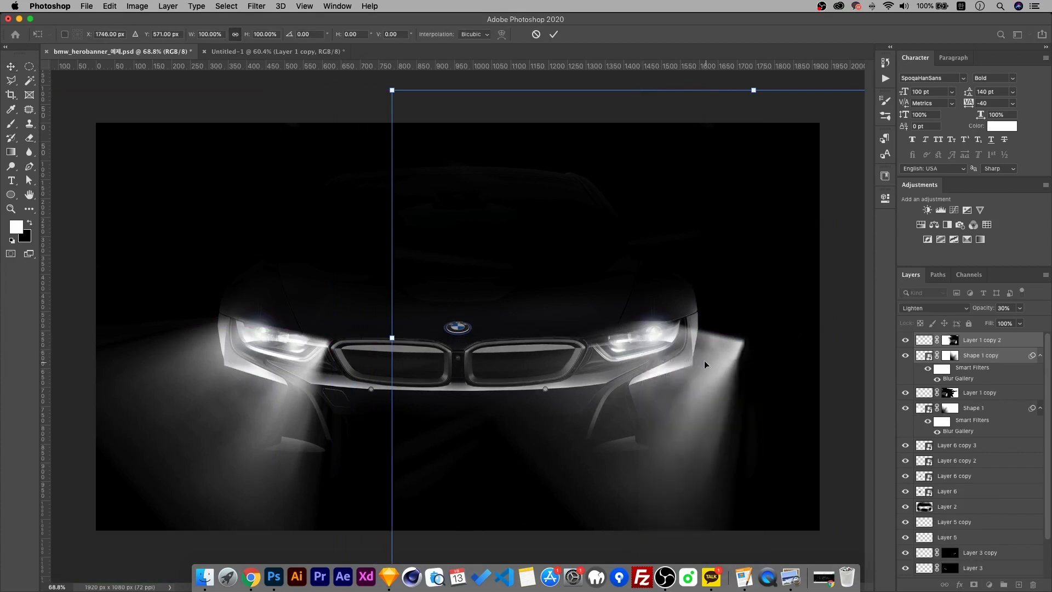
Position the flipped copies over the right headlight, at X 1333.65 px and Y 564.83 px, and apply the transform
left_click_drag(820, 366, 682, 351)
scroll(660, 344, "up", 5)
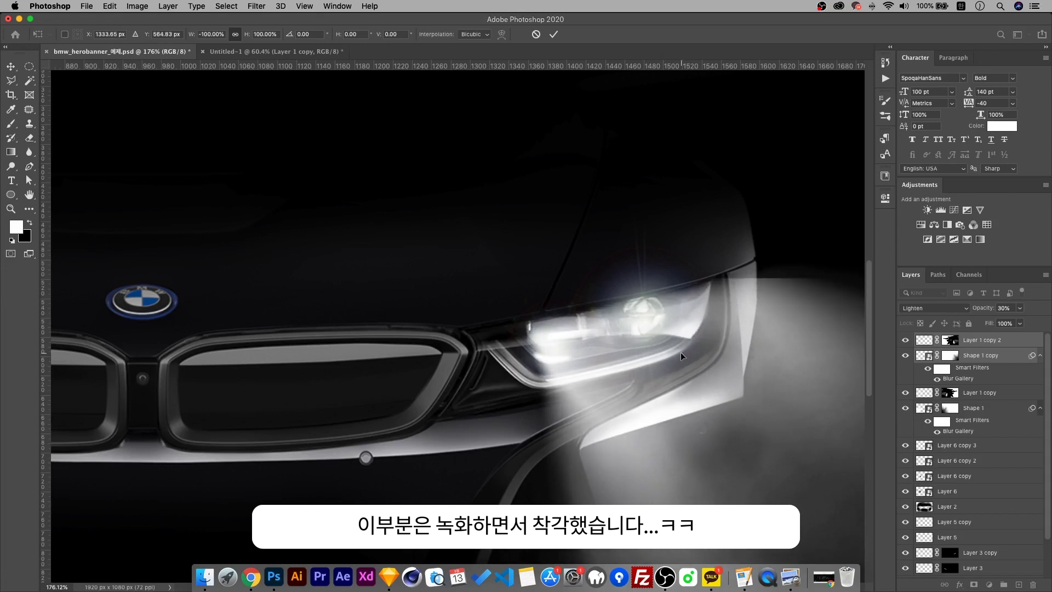
key("Return")
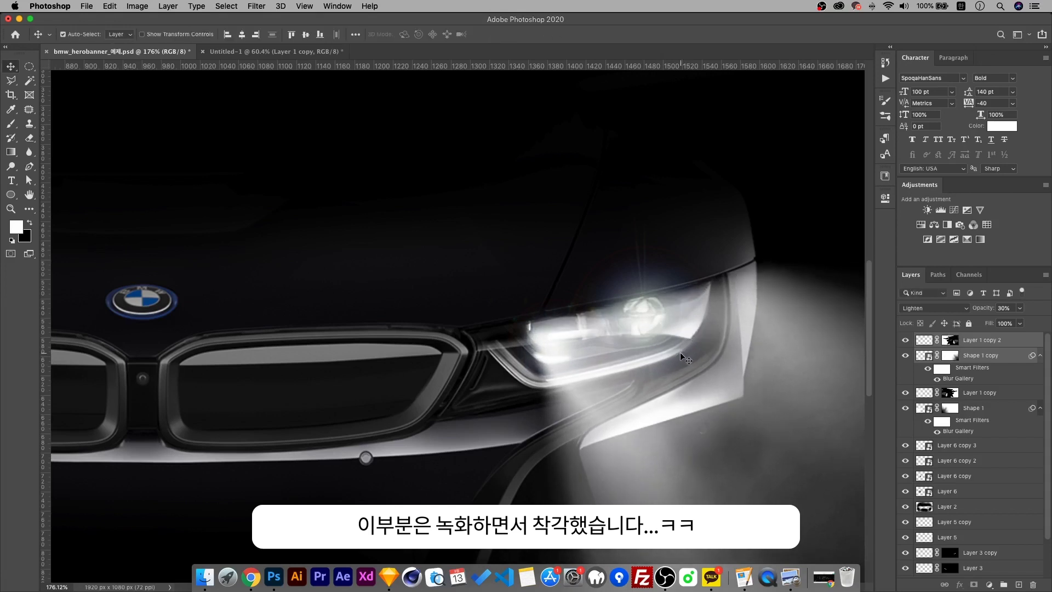
key("super+0")
scroll(682, 356, "down", 5)
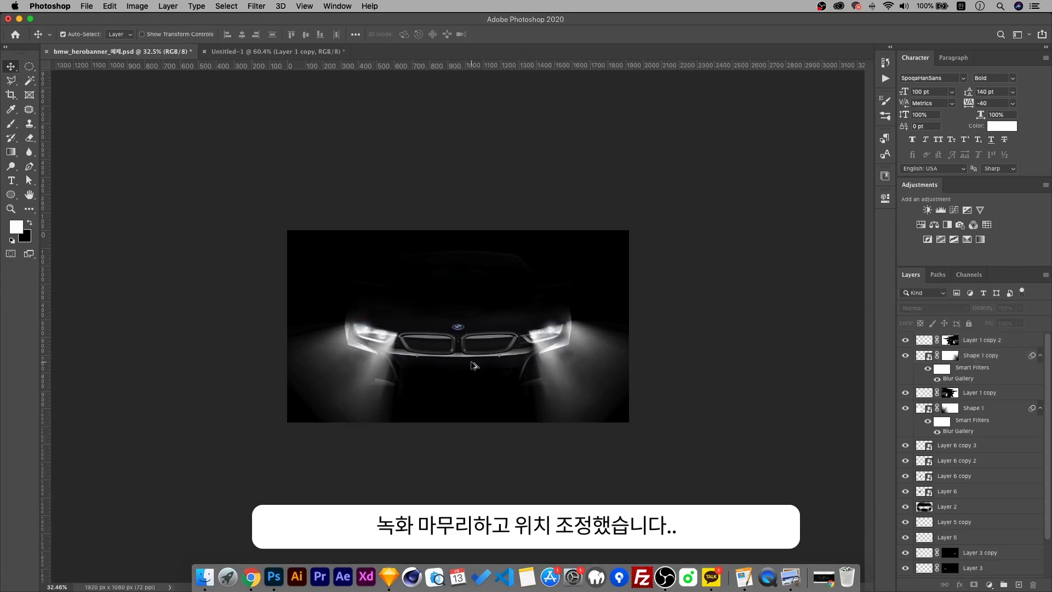
left_click_drag(474, 366, 509, 374)
scroll(509, 374, "up", 2)
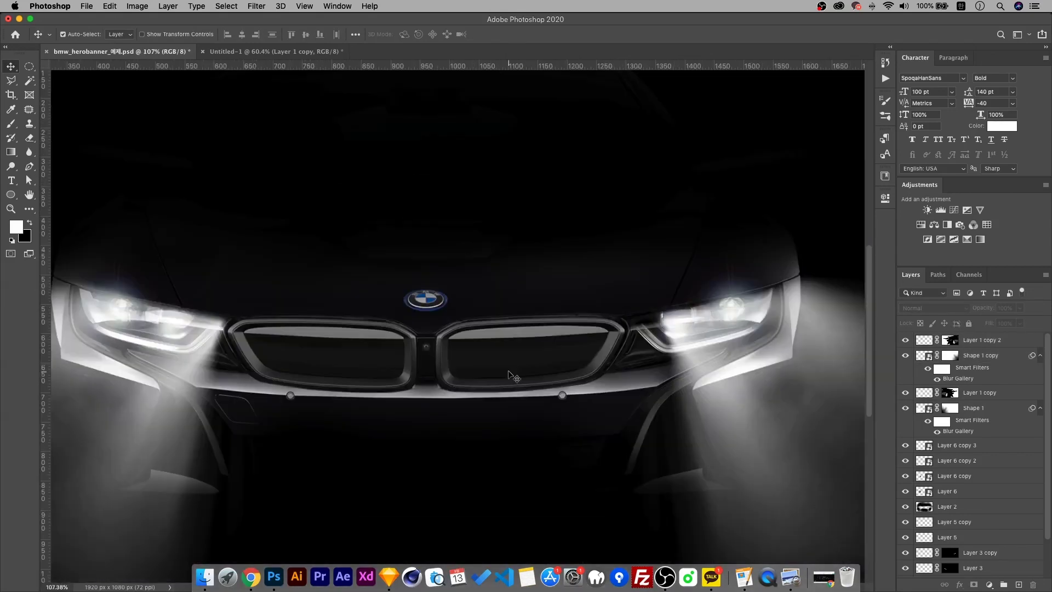
scroll(512, 371, "down", 2)
Add a new layer above the ray and beam copies and set the foreground color to light blue
left_click(926, 341)
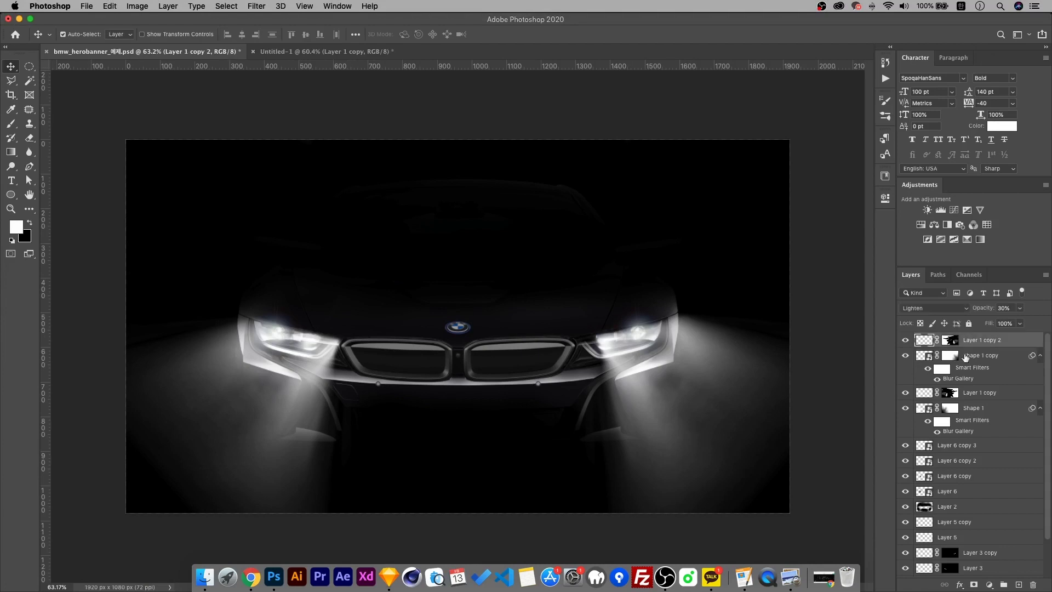
left_click(1019, 585)
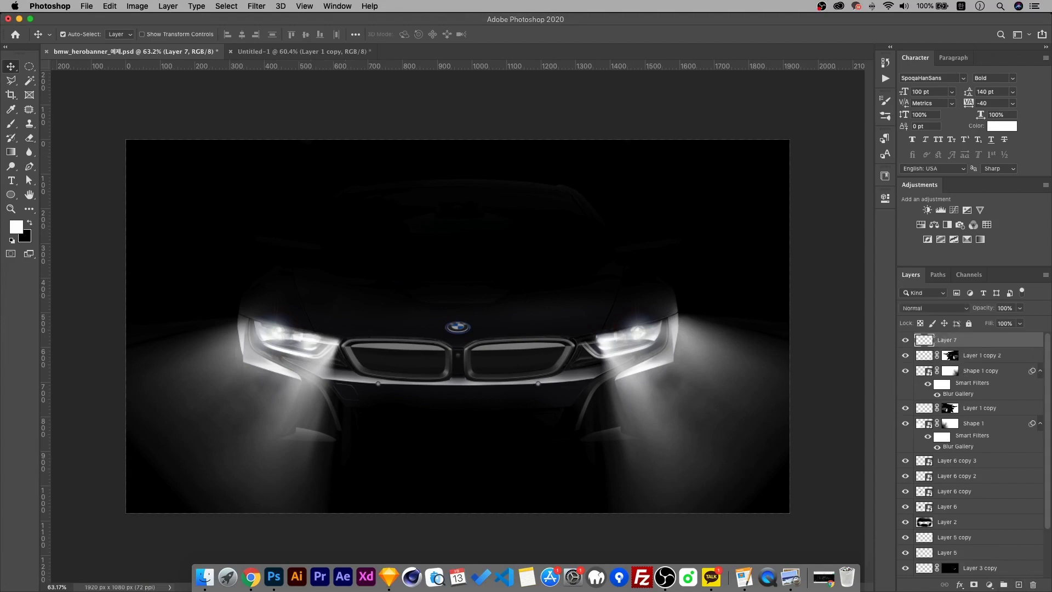
left_click(10, 109)
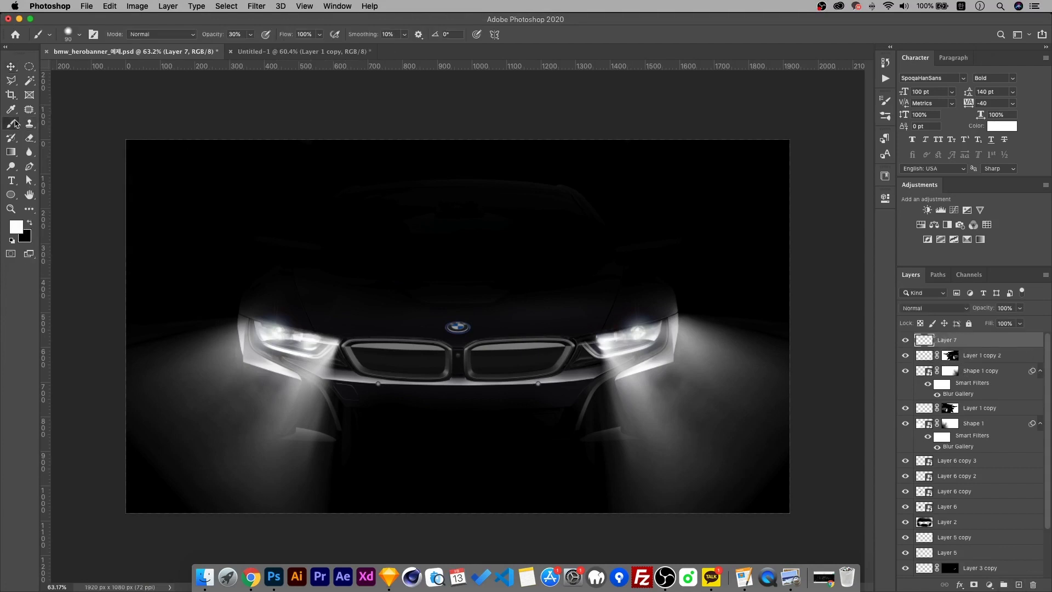
left_click(16, 226)
left_click_drag(641, 206, 705, 208)
key("Return")
Paint a soft light-blue glow across both headlights and the grille with a 500 px brush at 30% opacity
key("b")
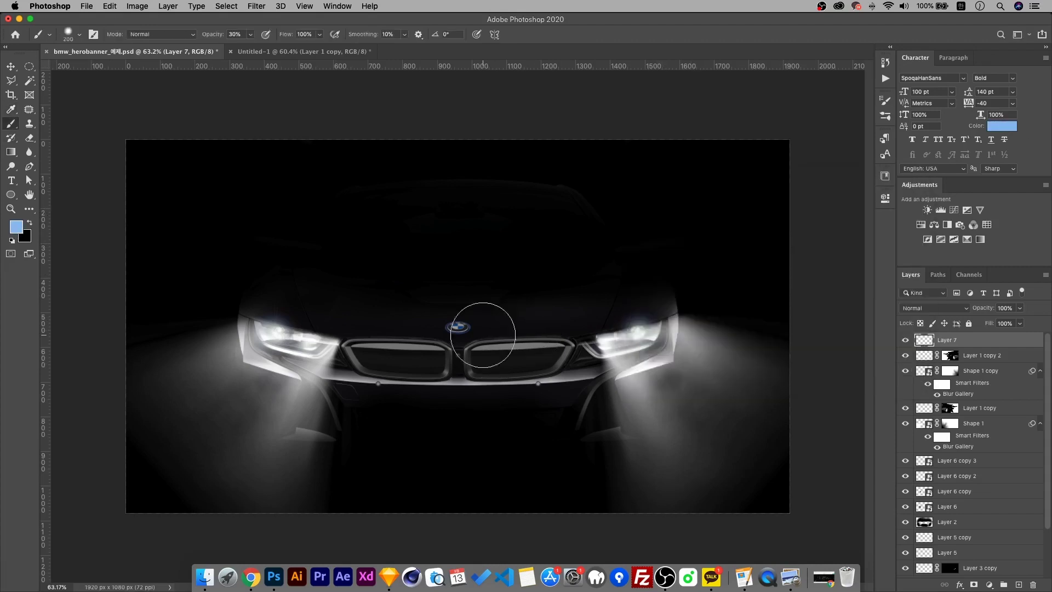
key("d")
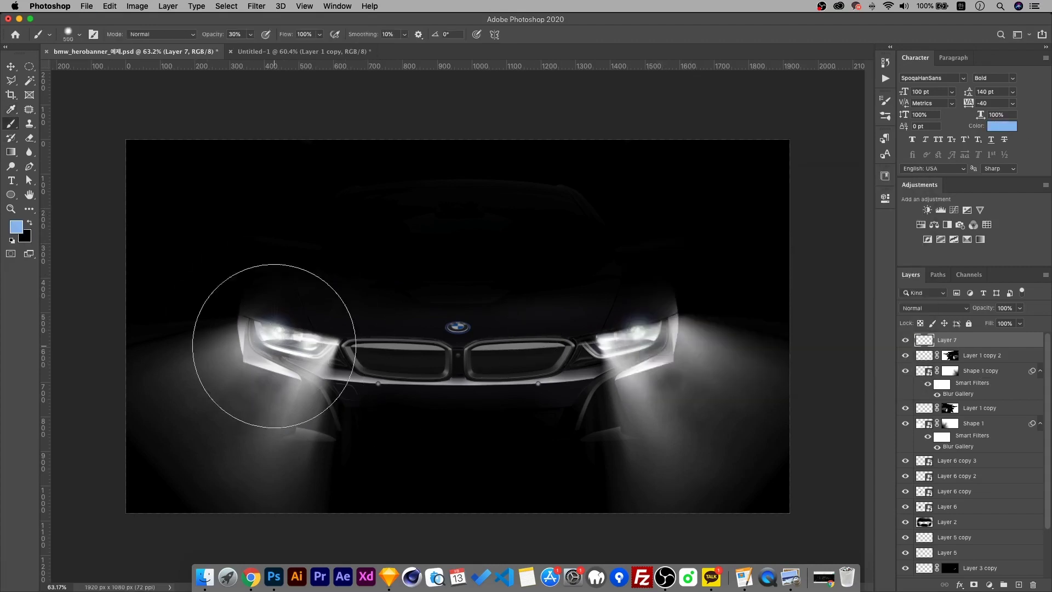
mouse_move(212, 329)
left_mouse_down()
mouse_move(552, 329)
mouse_move(505, 353)
left_mouse_up()
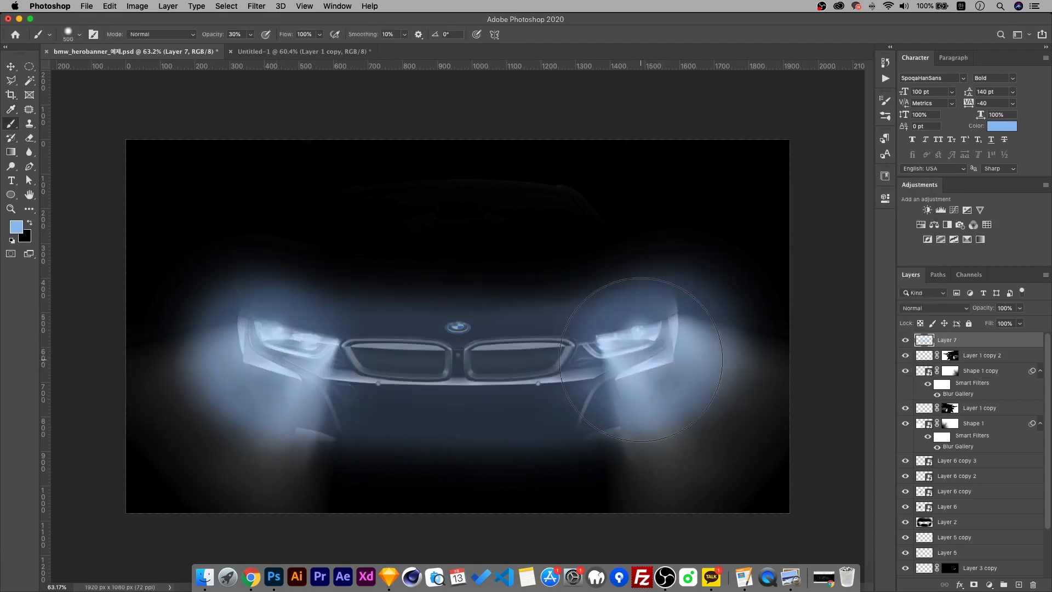
Blend the top blue glow layer in Color mode at 30% opacity, extending its paint over the lower part of the right beam
left_click(935, 308)
left_click(926, 548)
mouse_move(660, 427)
left_mouse_down()
mouse_move(164, 392)
mouse_move(227, 333)
mouse_move(674, 352)
mouse_move(635, 334)
mouse_move(709, 470)
left_mouse_up()
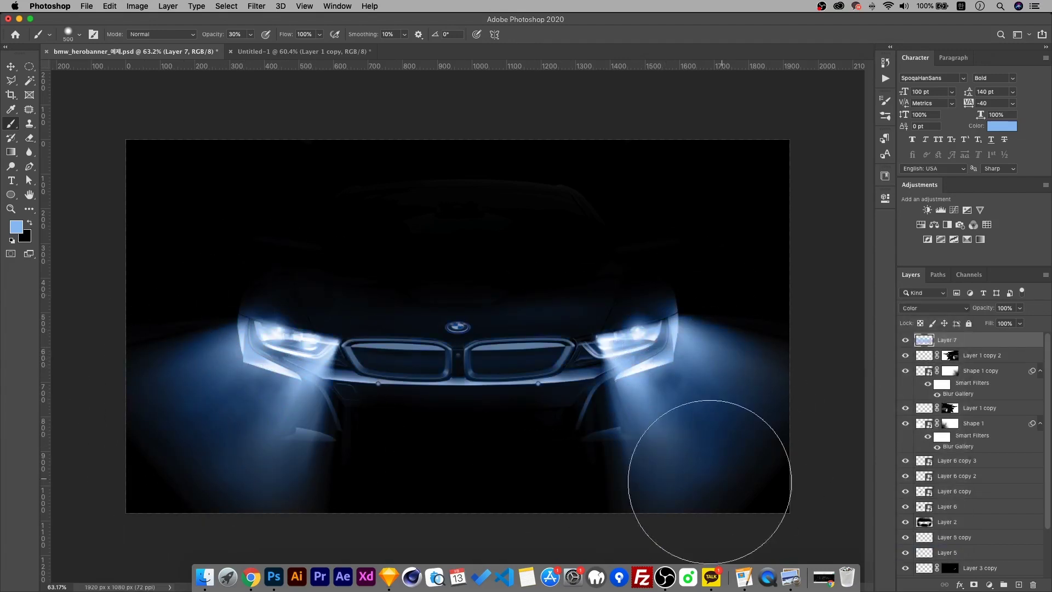
left_click(11, 66)
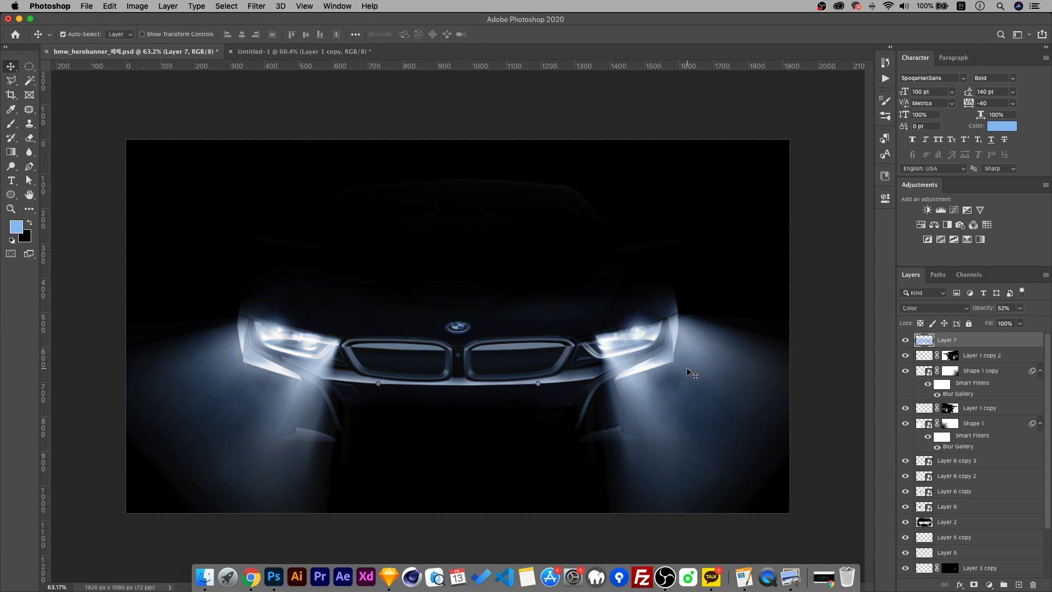
key("3")
Add a new layer between the top blue tint layer and the upper ray copy
left_click(997, 359)
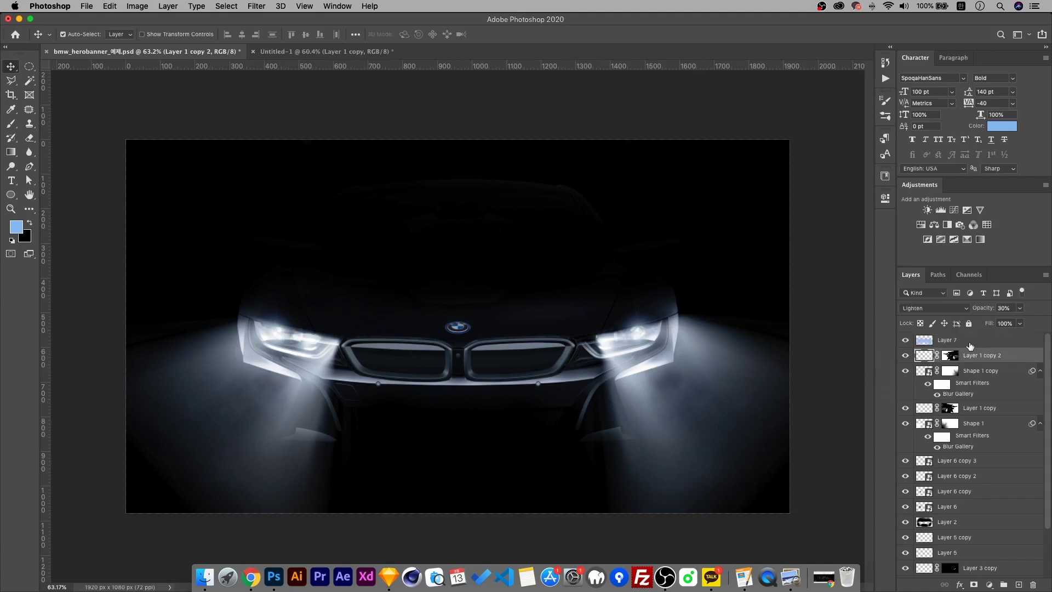
left_click(1018, 585)
key("b")
scroll(572, 414, "up", 3)
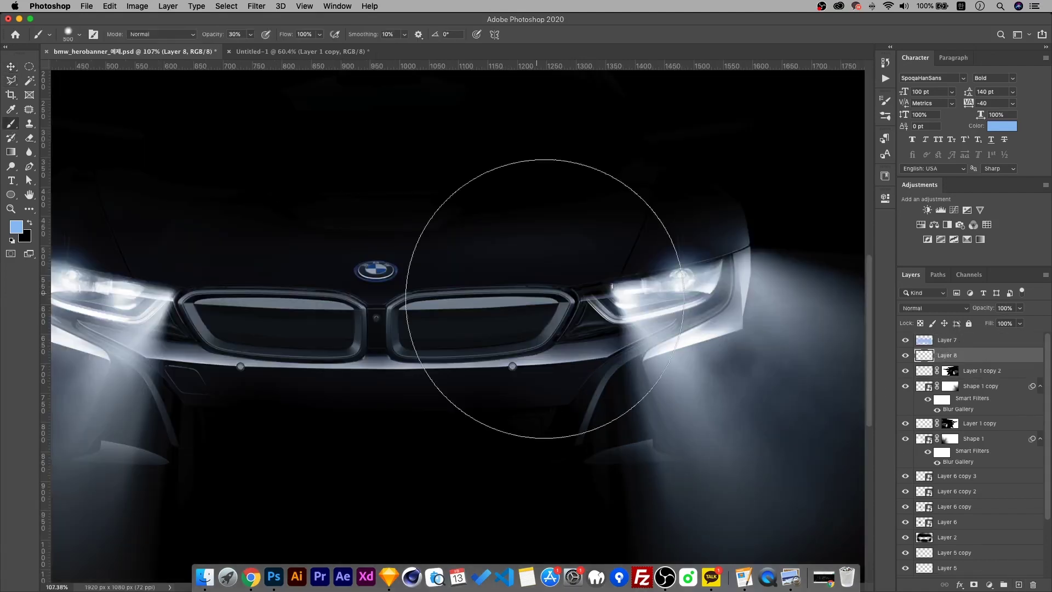
scroll(488, 395, "up", 4)
left_click(692, 353)
key("ctrl+z")
Paint light-blue highlights on the right grille's outer corner and around the BMW emblem with a soft 40 px brush at 20% opacity
key("bracketleft")
key("bracketleft")
key("bracketleft")
key("bracketleft")
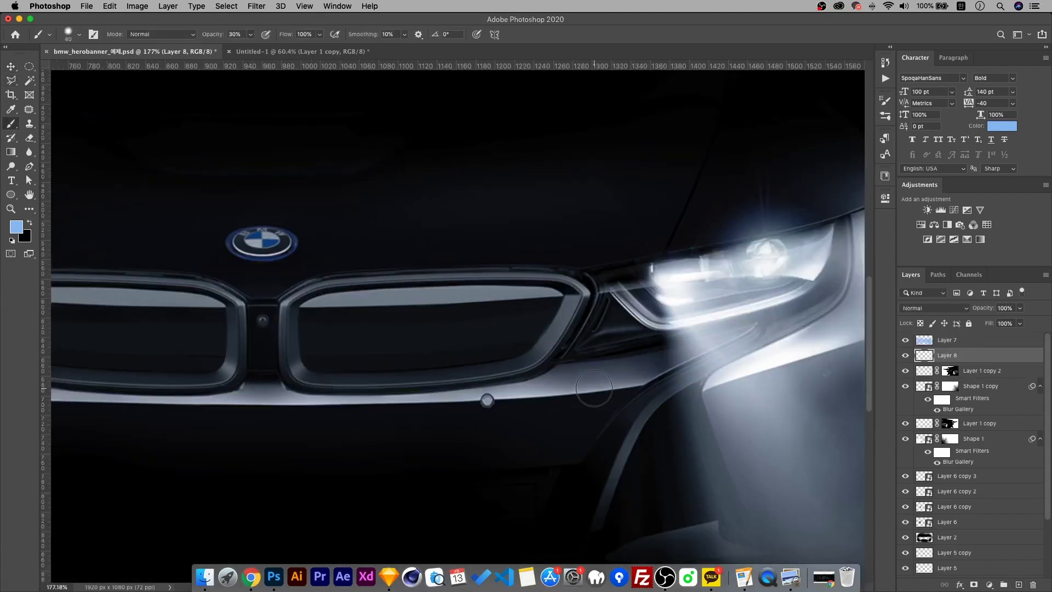
key("2")
left_click(69, 34)
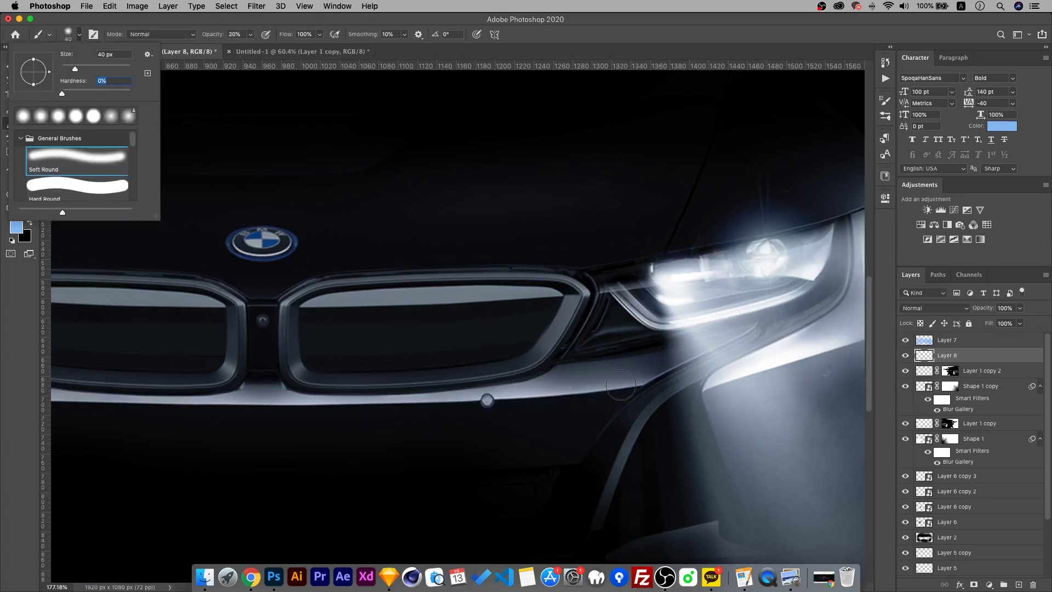
left_click(581, 286)
left_click_drag(590, 272, 575, 330)
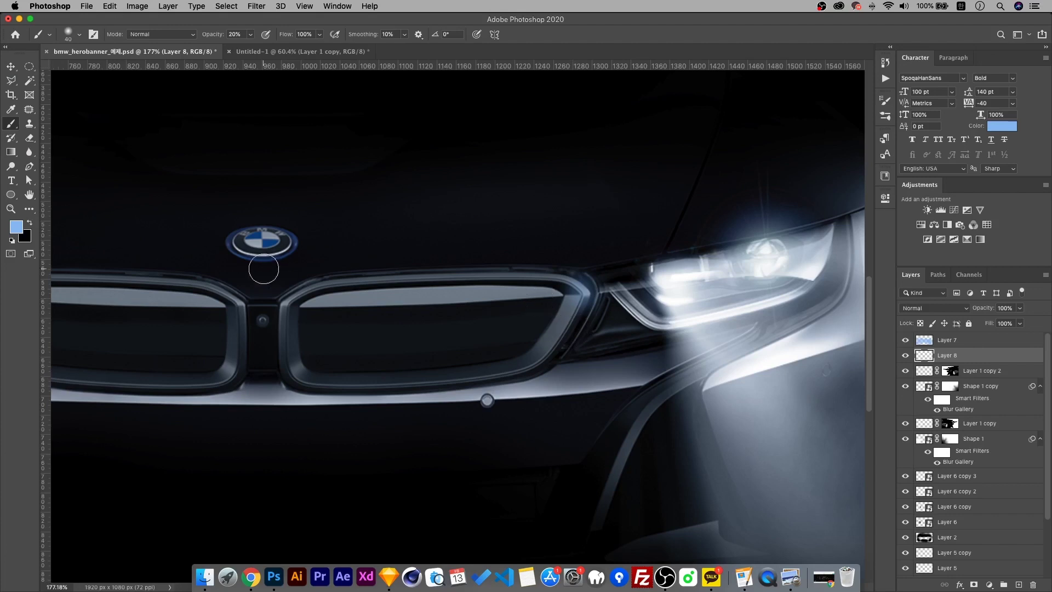
mouse_move(264, 269)
left_mouse_down()
mouse_move(320, 240)
mouse_move(223, 237)
mouse_move(291, 243)
left_mouse_up()
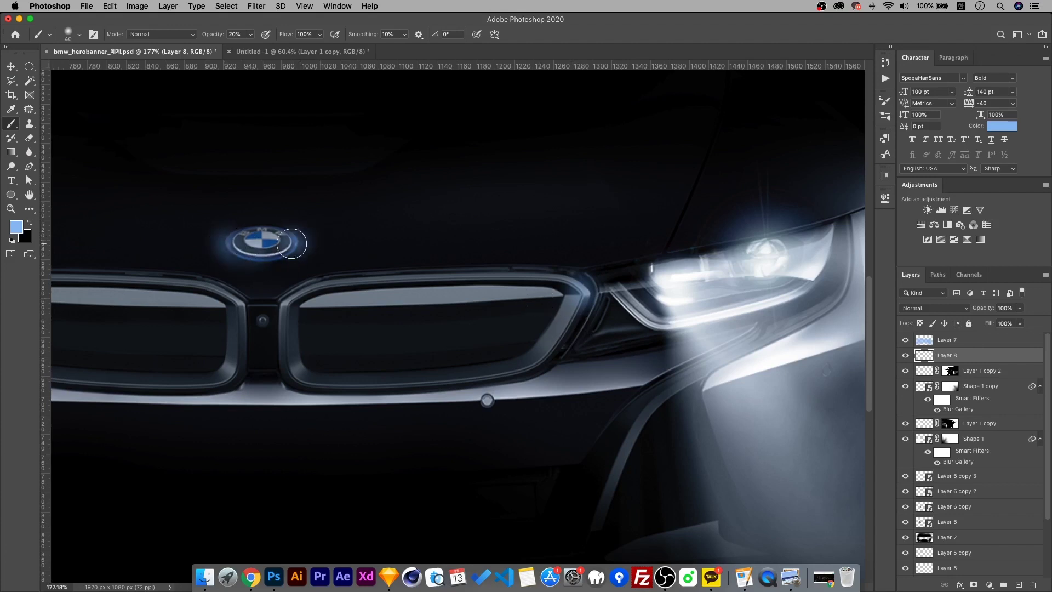
Paint the same light-blue glow over both headlights, the left grille's outer corner and the curved bumper edge below the right headlight
scroll(329, 266, "down", 3)
scroll(276, 305, "down", 5)
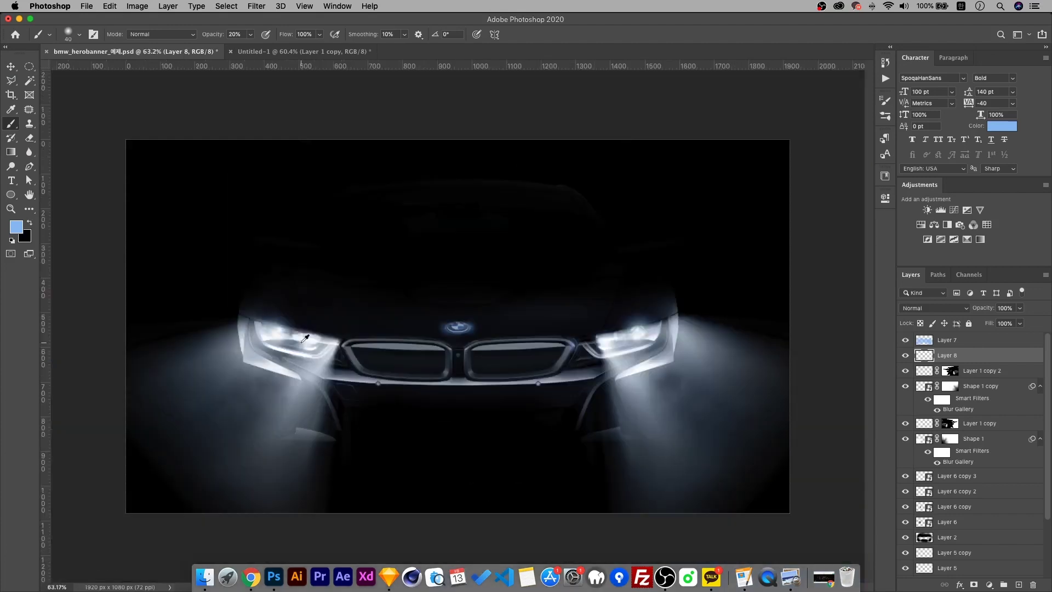
scroll(316, 353, "up", 5)
left_click_drag(220, 301, 362, 334)
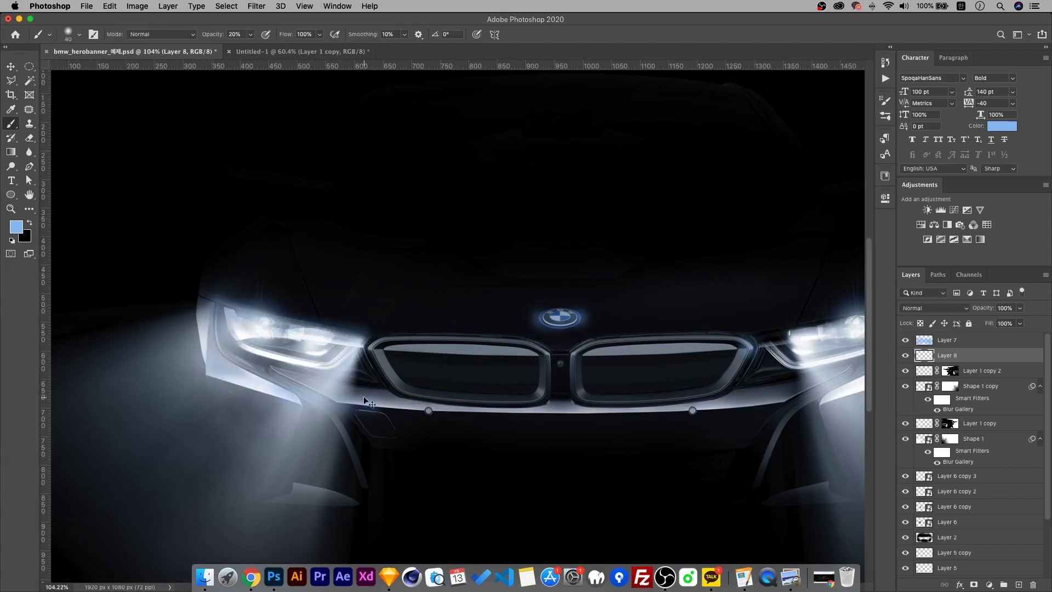
scroll(369, 403, "right", 3)
scroll(369, 403, "down", 1)
mouse_move(332, 326)
left_mouse_down()
mouse_move(375, 319)
mouse_move(340, 350)
mouse_move(346, 365)
left_mouse_up()
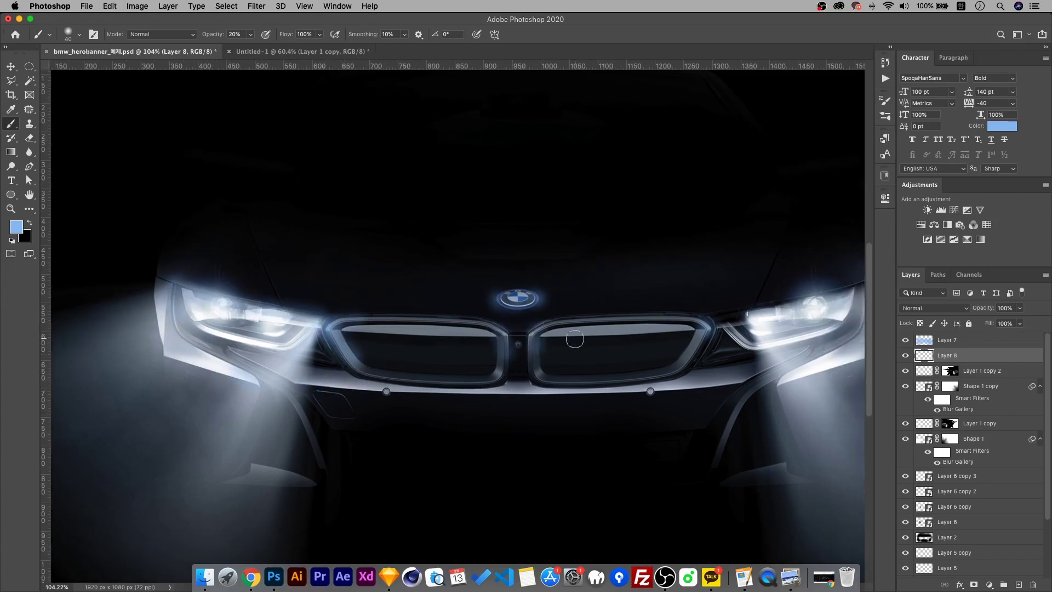
scroll(548, 339, "right", 5)
scroll(548, 340, "up", 1)
mouse_move(630, 346)
left_mouse_down()
mouse_move(707, 322)
mouse_move(718, 329)
mouse_move(732, 306)
mouse_move(789, 296)
left_mouse_up()
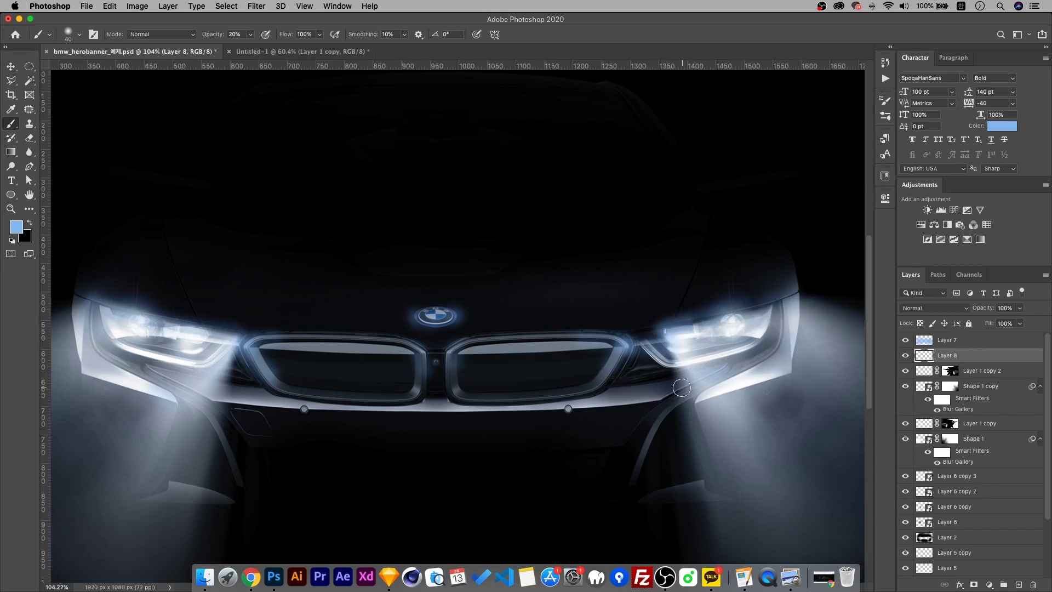
left_click_drag(688, 390, 630, 471)
left_click_drag(171, 382, 231, 462)
key("super+z")
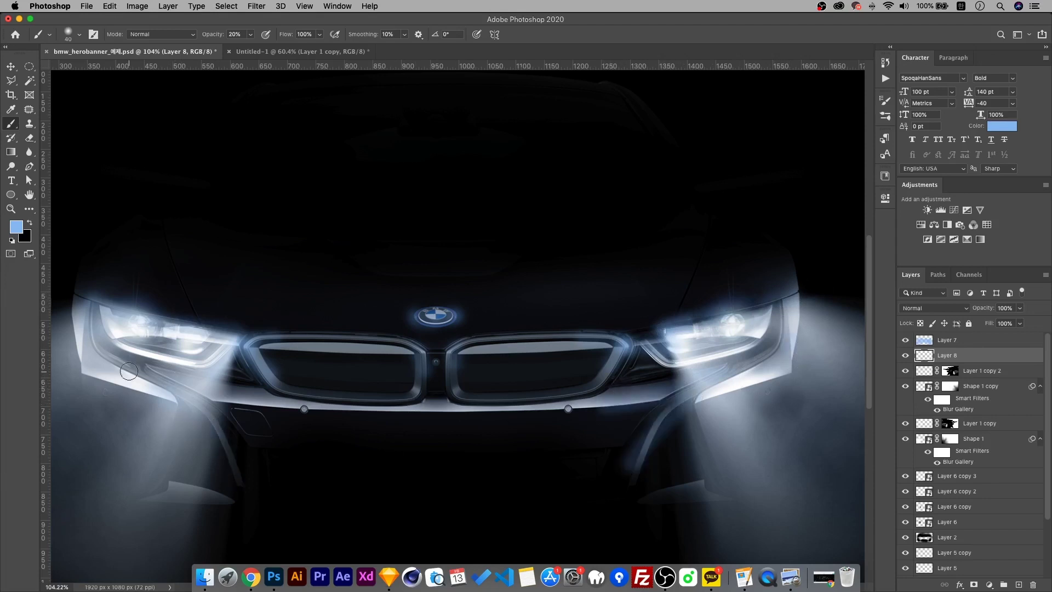
mouse_move(130, 371)
left_mouse_down()
mouse_move(206, 406)
mouse_move(248, 516)
left_mouse_up()
key("super+z")
mouse_move(181, 388)
left_mouse_down()
mouse_move(363, 417)
mouse_move(407, 440)
left_mouse_up()
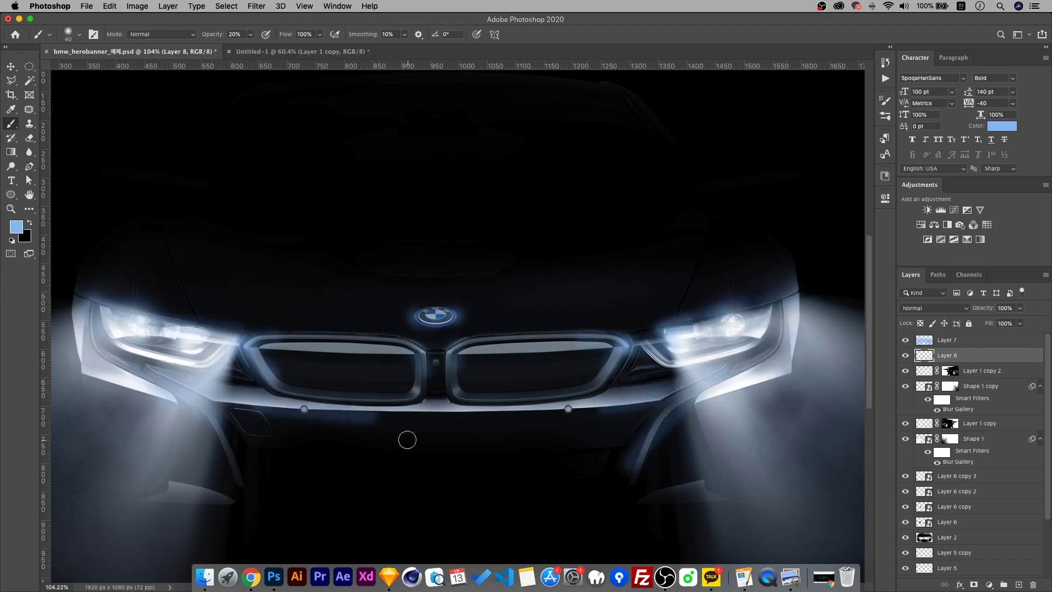
key("super+z")
Paint a light-blue glow along the full width of the bright bumper strip beneath the grilles
mouse_move(231, 402)
left_mouse_down()
mouse_move(653, 407)
mouse_move(697, 394)
left_mouse_up()
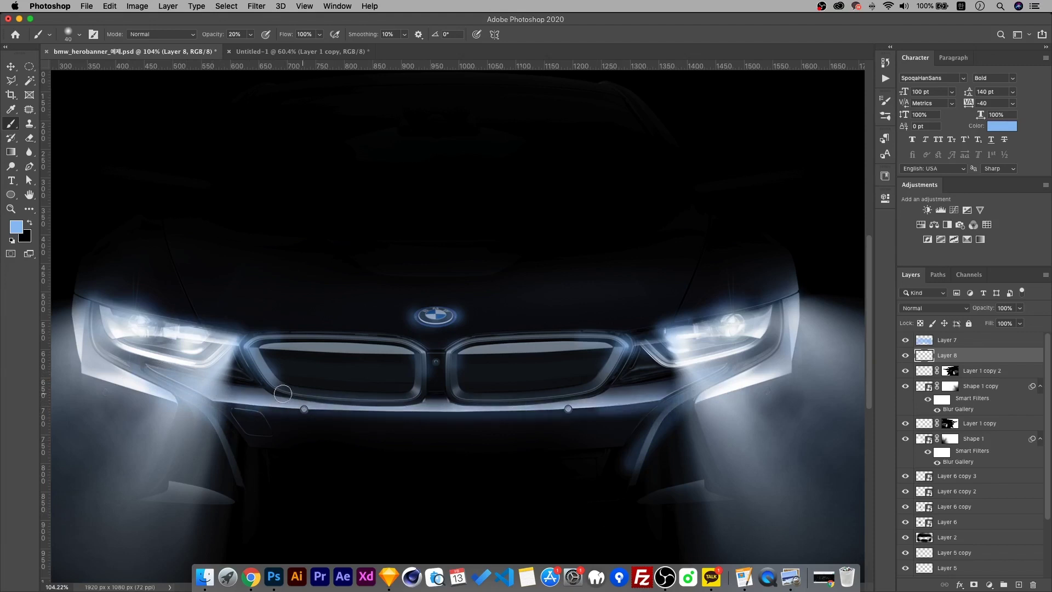
left_click_drag(234, 360, 345, 404)
key("super+z")
Set the blend mode of the painted highlight layer to Lighten
scroll(215, 382, "left", 5)
scroll(187, 328, "down", 2)
scroll(187, 227, "down", 5)
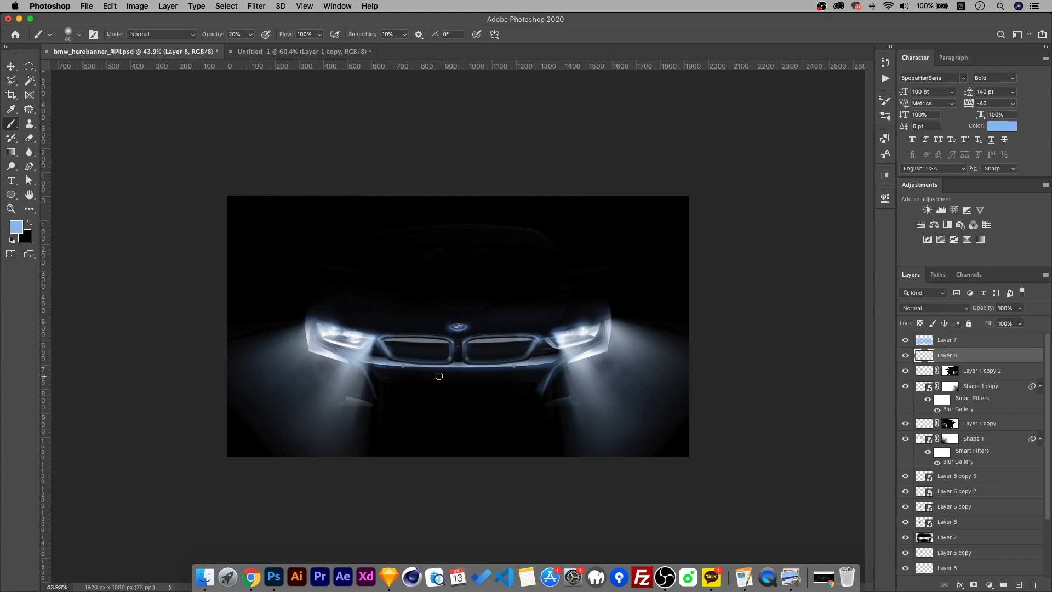
scroll(439, 376, "up", 3)
left_click(935, 308)
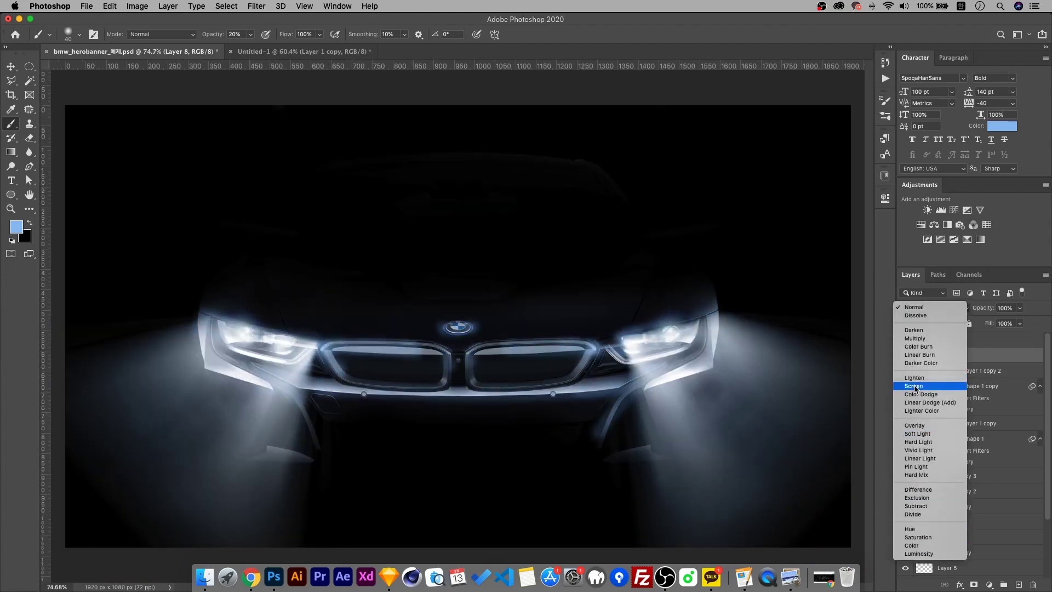
left_click(915, 378)
Paint a wider blue glow across the grilles and toward the right headlight with a 100 px brush
key("bracketright")
key("bracketright")
key("bracketright")
key("bracketright")
key("bracketright")
key("bracketright")
mouse_move(527, 350)
left_mouse_down()
mouse_move(581, 351)
mouse_move(230, 308)
mouse_move(615, 329)
mouse_move(560, 347)
mouse_move(270, 334)
mouse_move(759, 357)
left_mouse_up()
scroll(682, 443, "down", 1)
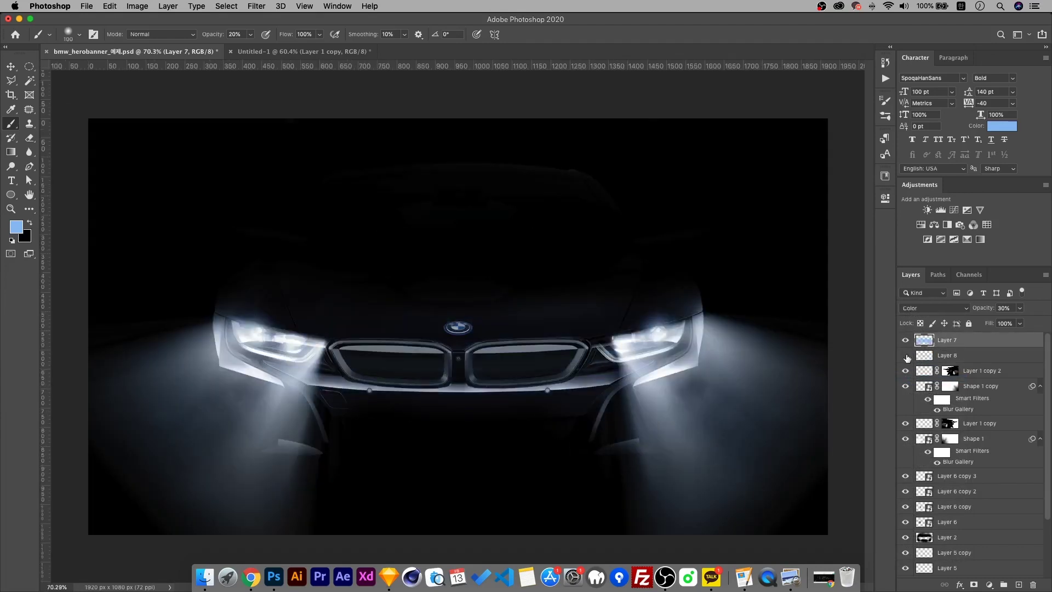
Apply a Gaussian Blur with a 16.2 px radius to the painted highlight layer
left_click(258, 8)
mouse_move(300, 138)
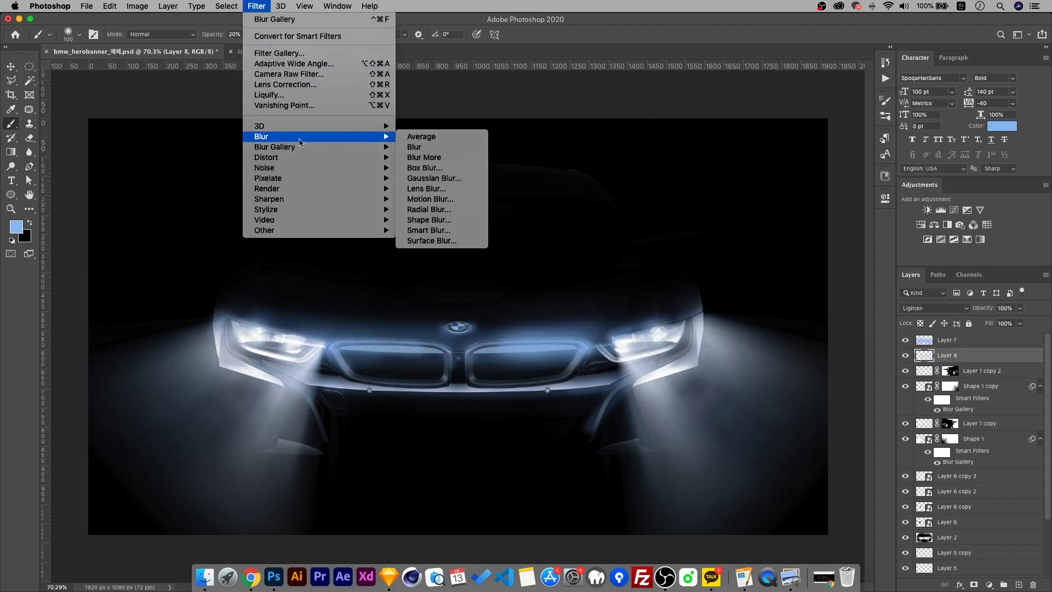
left_click(433, 178)
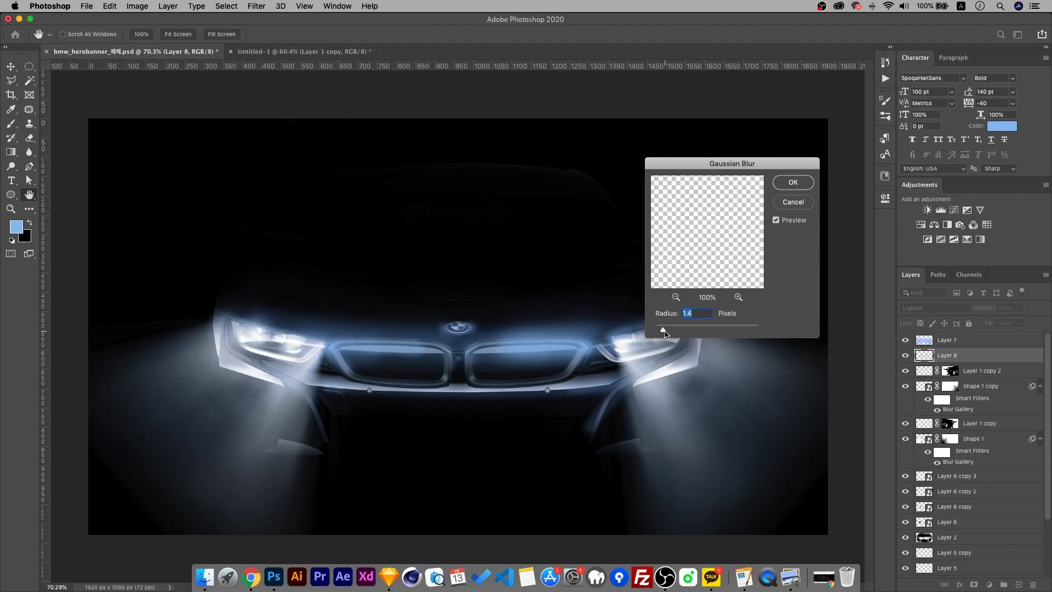
left_click_drag(665, 331, 708, 331)
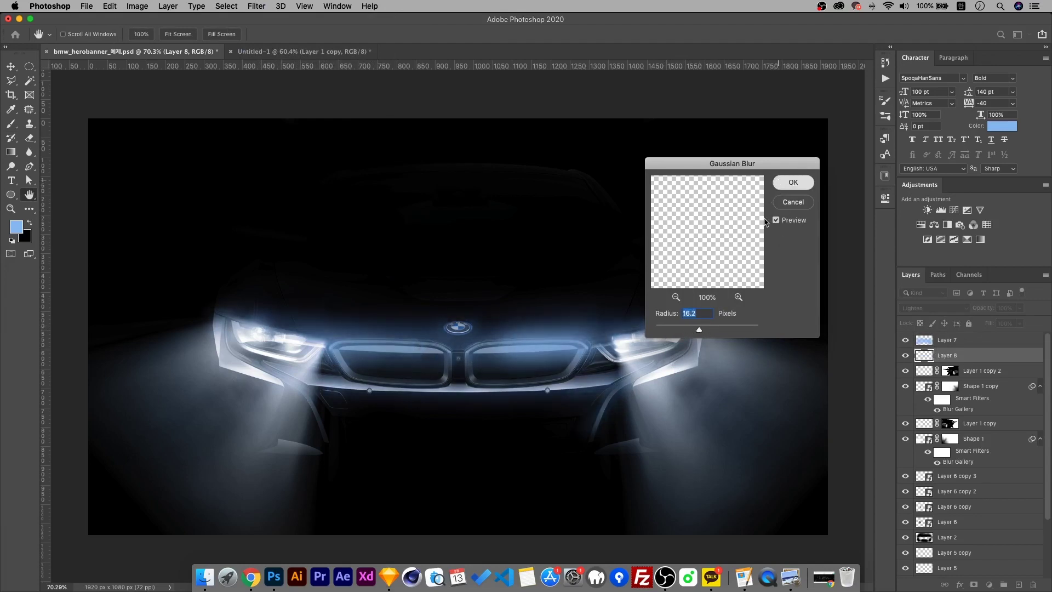
left_click(793, 183)
Compare the banner with and without the blurred highlight layer by toggling its visibility
left_click(906, 355)
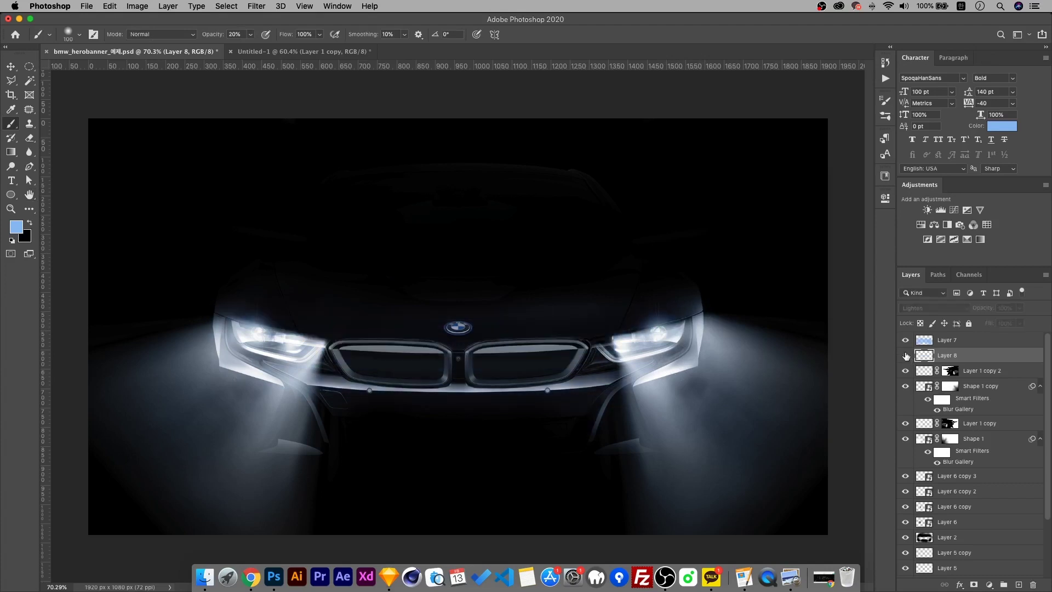
left_click(906, 355)
scroll(862, 383, "down", 2)
left_click(906, 355)
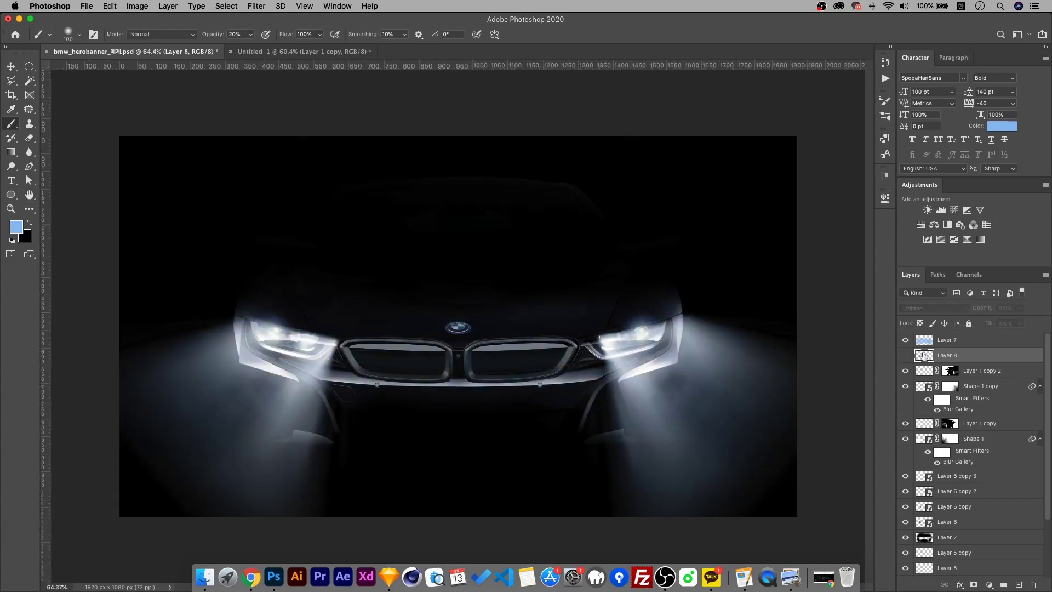
left_click(906, 355)
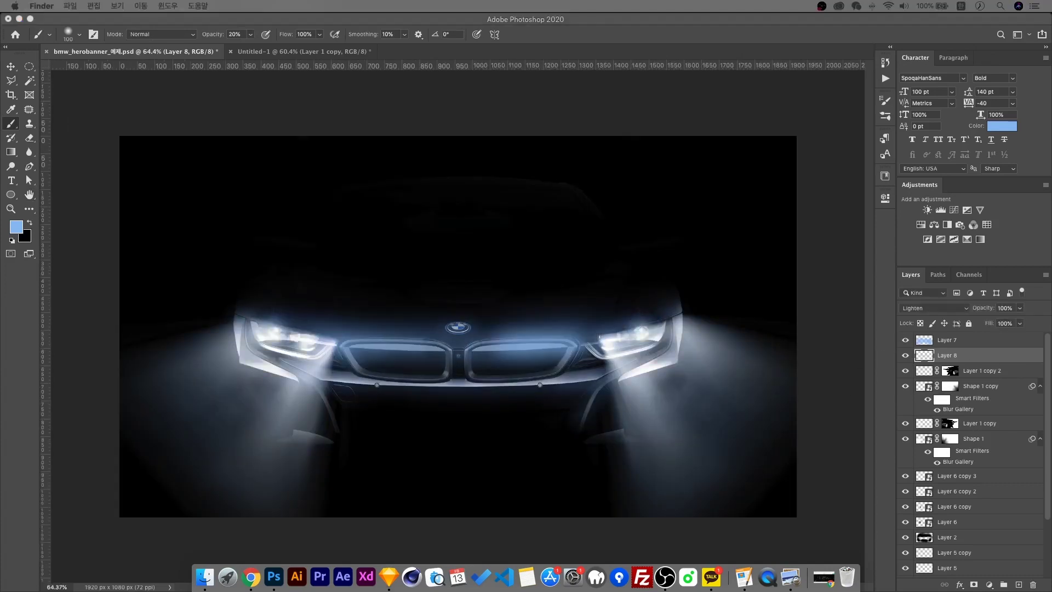
key("super+Tab")
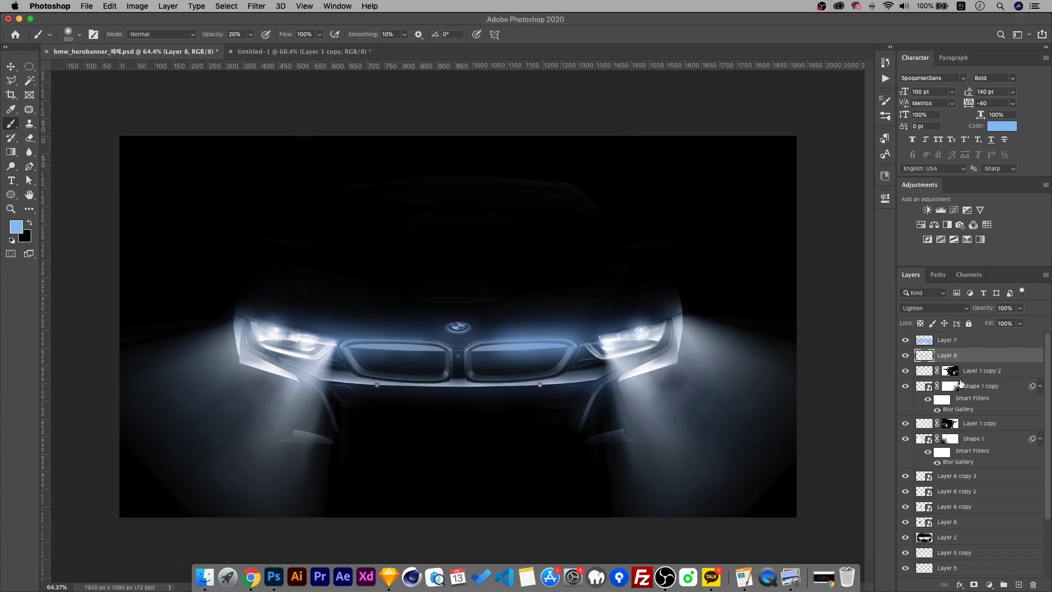
Set the blurred highlight layer's opacity to 40%
key("v")
key("4")
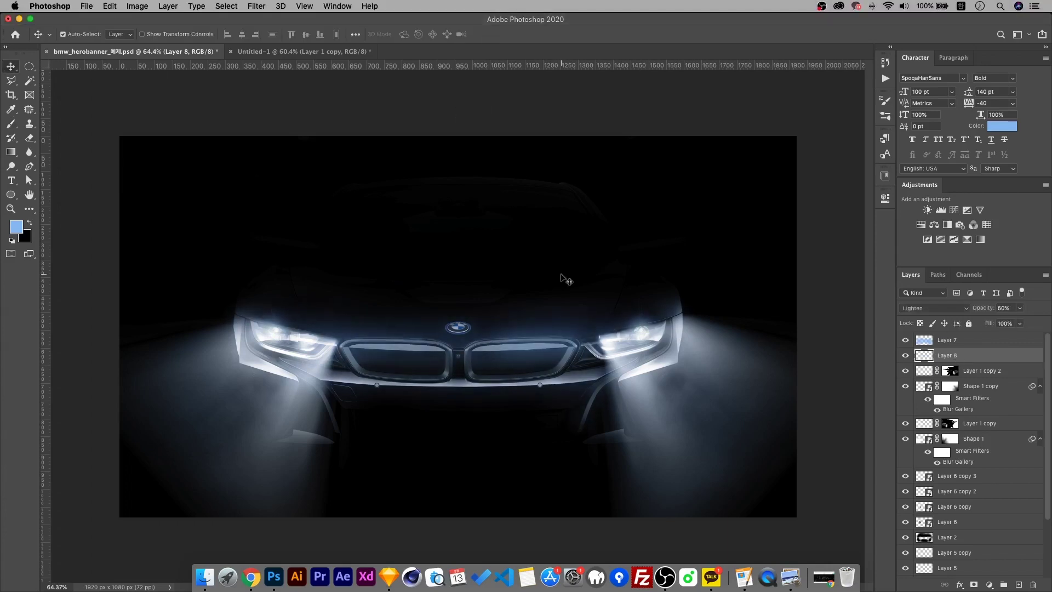
key("6")
key("5")
key("4")
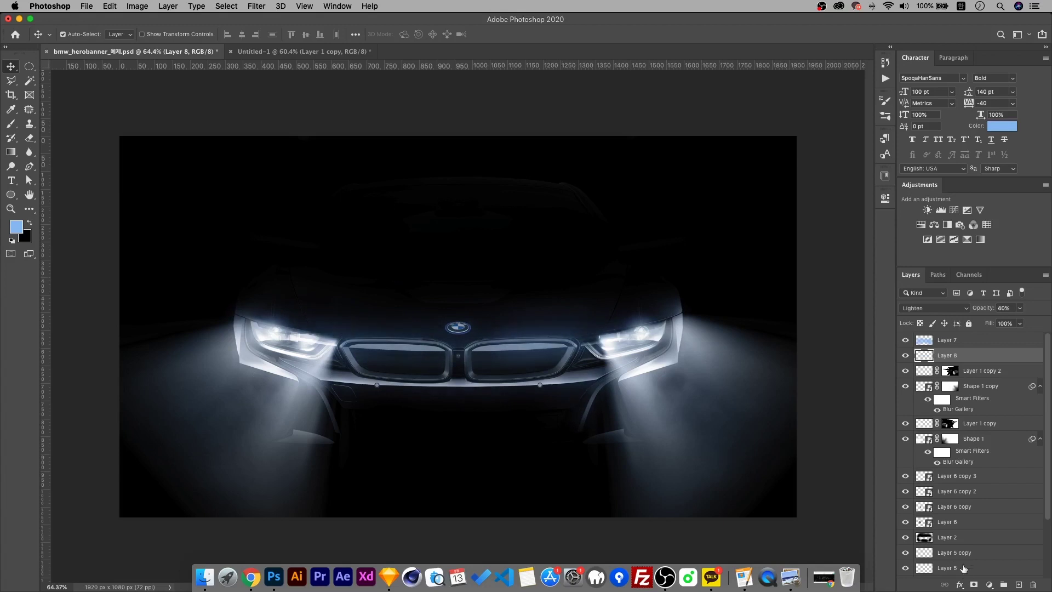
Add a layer mask to the highlight layer and brush black on it to tone down part of the grille glow
left_click(974, 585)
key("b")
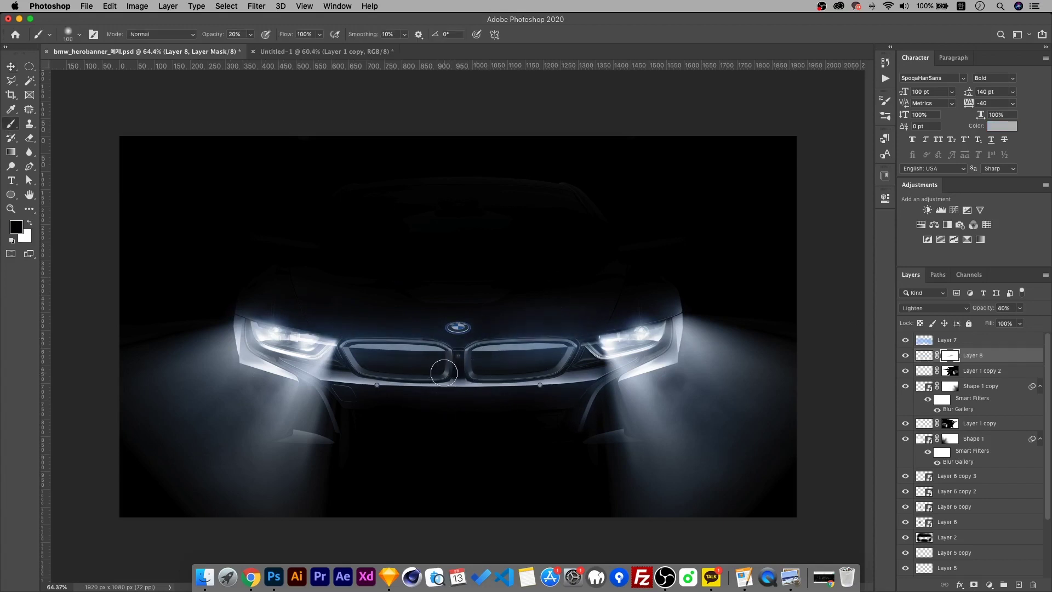
scroll(585, 482, "down", 5)
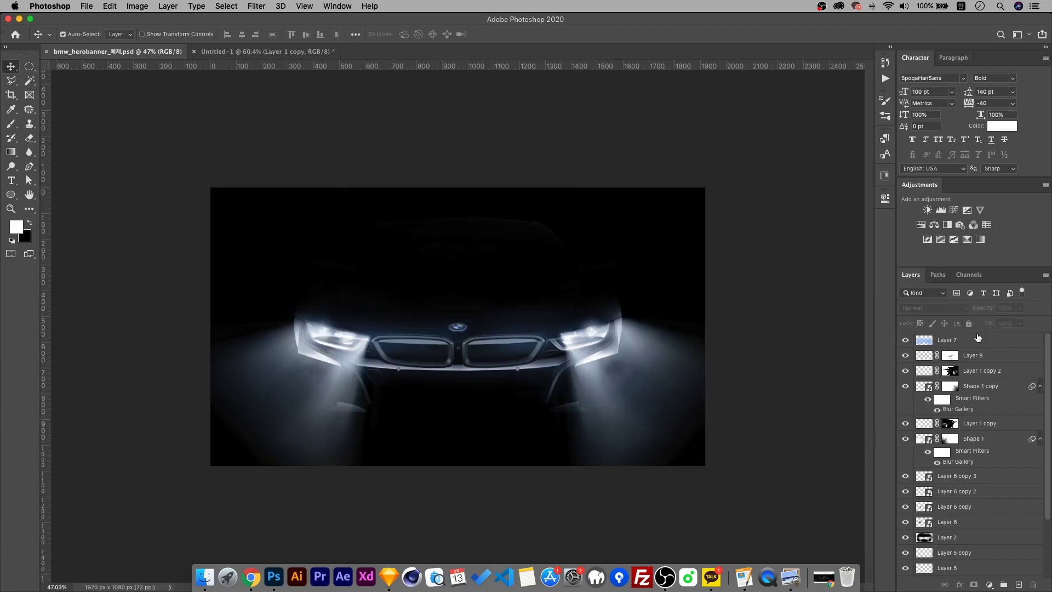
Add a Curves adjustment layer above all layers and adjust the RGB curve
left_click(954, 210)
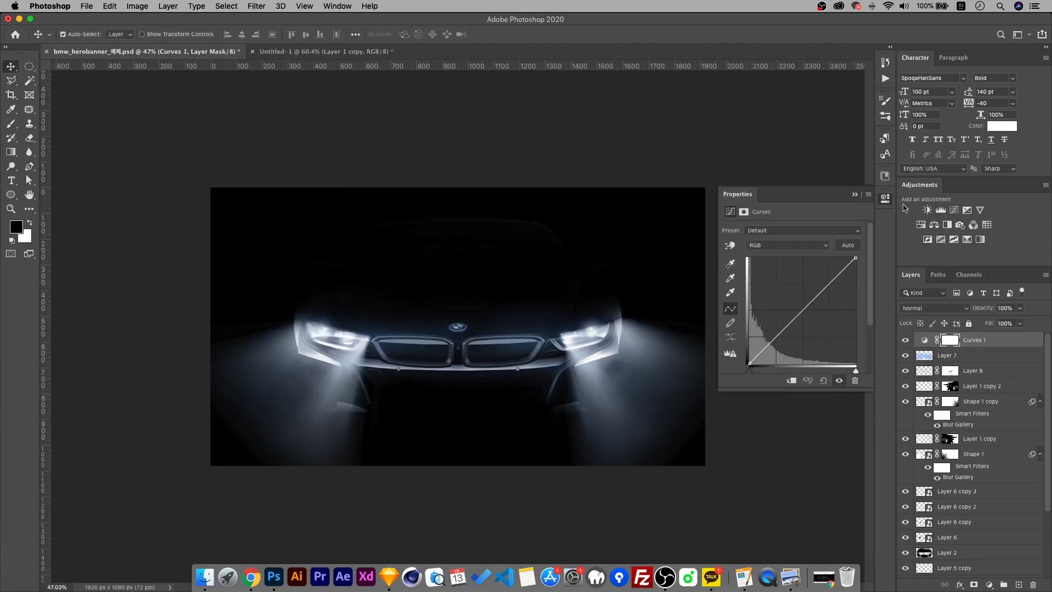
left_click_drag(781, 329, 817, 297)
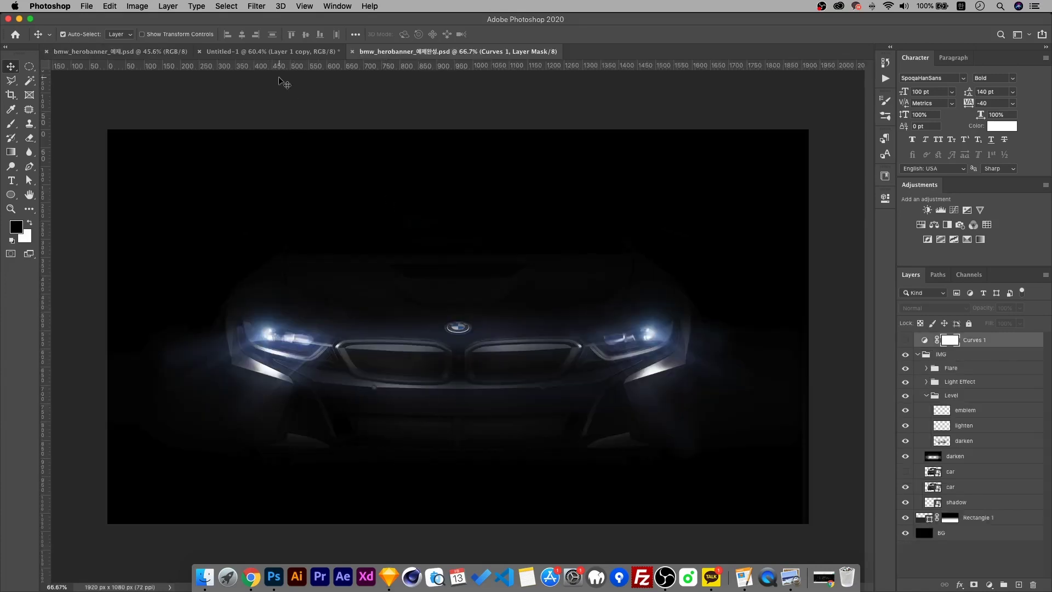
Compare the banner in bmw_herobanner_예제.psd with the finished reference bmw_herobanner_예제완성.psd at full-canvas view
left_click(152, 55)
key("super+1")
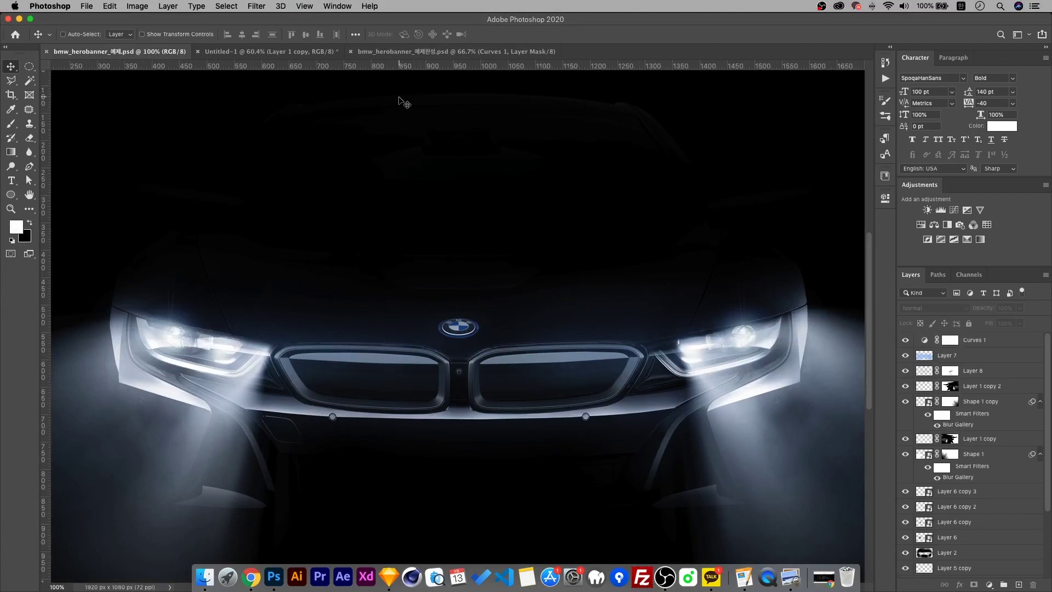
key("super+0")
left_click(442, 51)
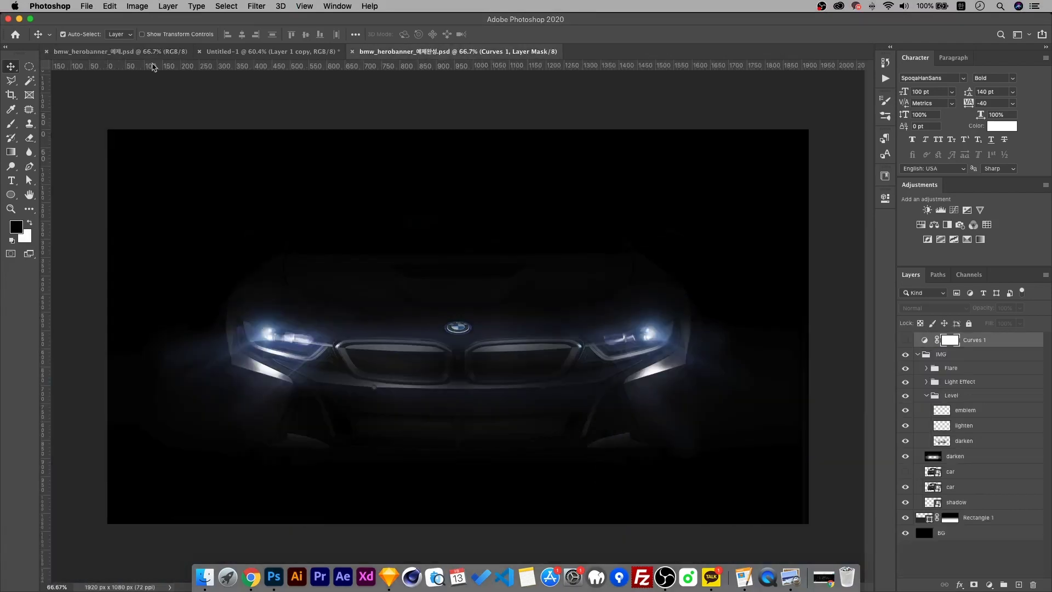
left_click(258, 51)
left_click(363, 55)
left_click(125, 51)
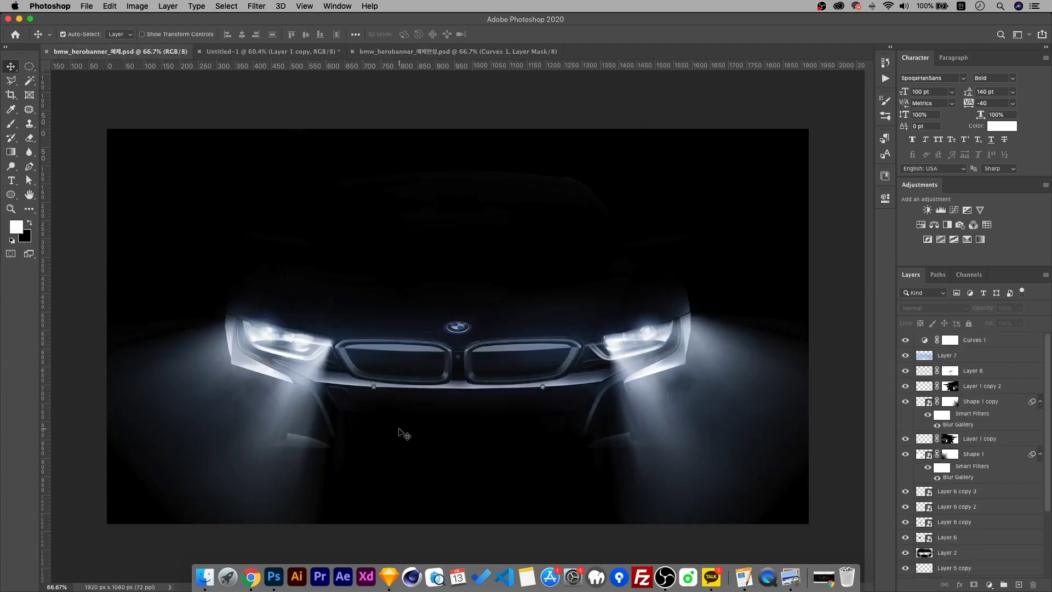